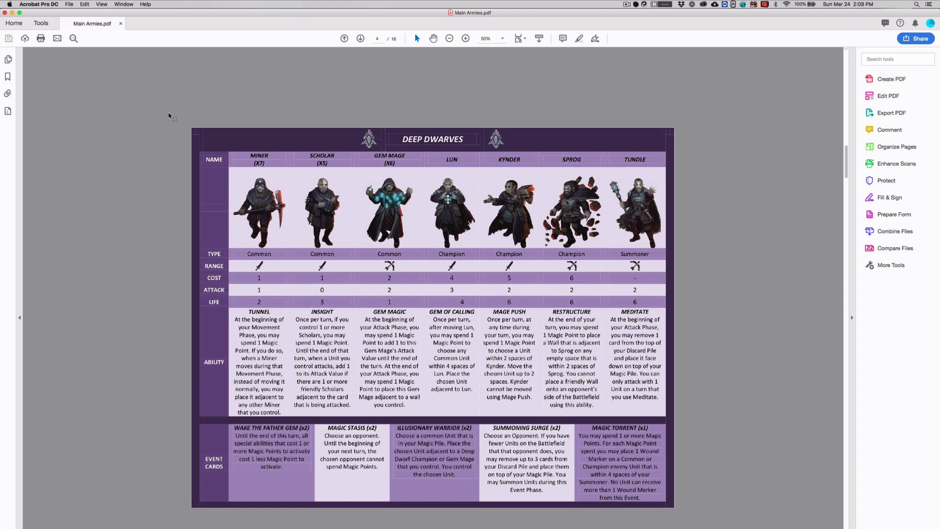
{"action": "left_click_drag", "start_coordinate": [181, 119], "coordinate": [682, 117]}
{"action": "left_click_drag", "start_coordinate": [186, 120], "coordinate": [675, 126]}
Switch to Illustrator and open the recent file SUMMONER WARS PLAYER AID TEMPLATE-v2.ai.
{"action": "key", "text": "super+Tab"}
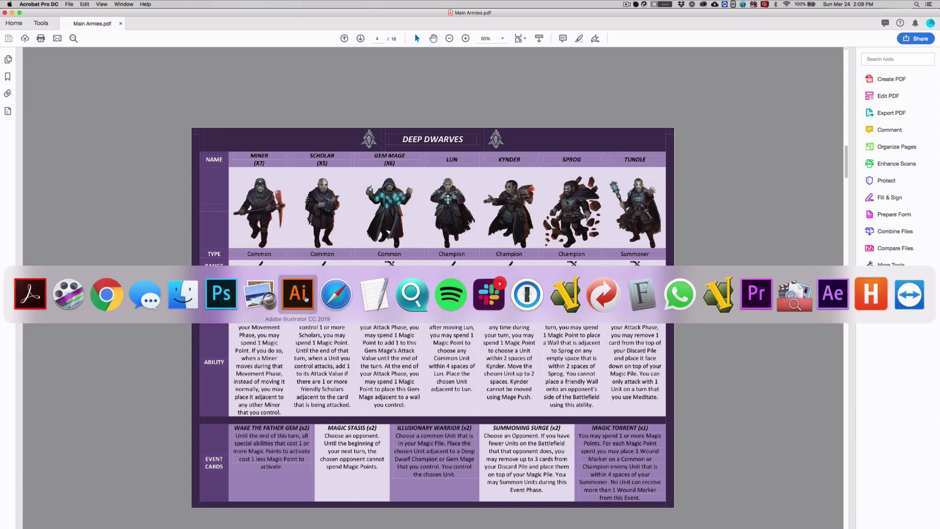
{"action": "left_click", "coordinate": [304, 297]}
{"action": "scroll", "coordinate": [493, 225], "scroll_direction": "down", "scroll_amount": 5}
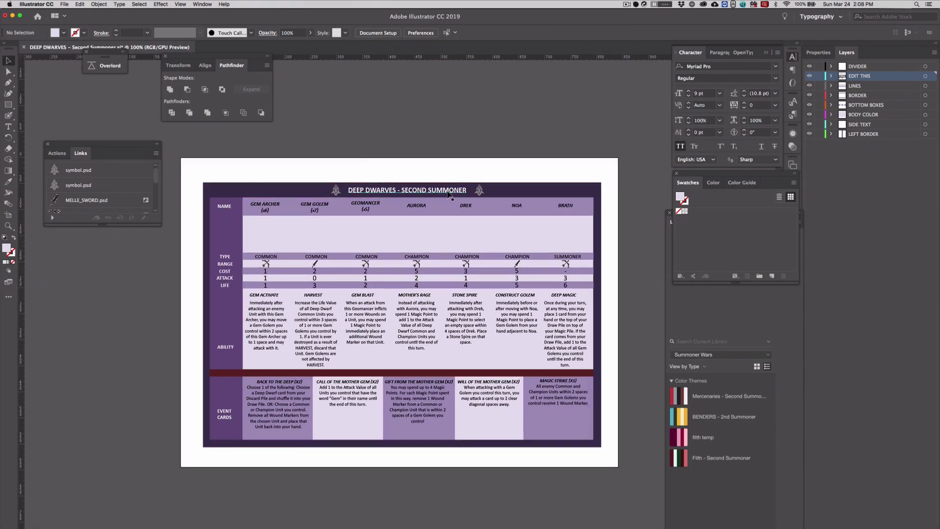
{"action": "left_click", "coordinate": [64, 4]}
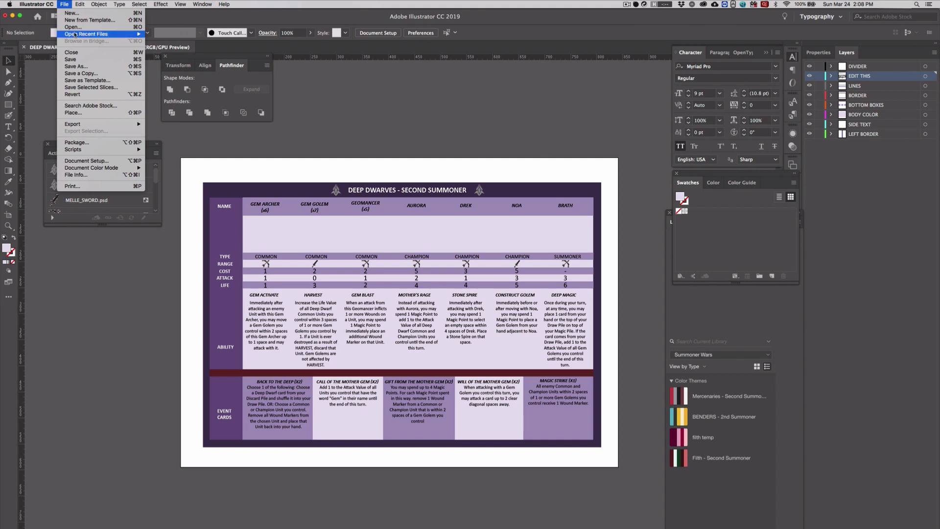
{"action": "mouse_move", "coordinate": [76, 35]}
{"action": "left_click", "coordinate": [206, 41]}
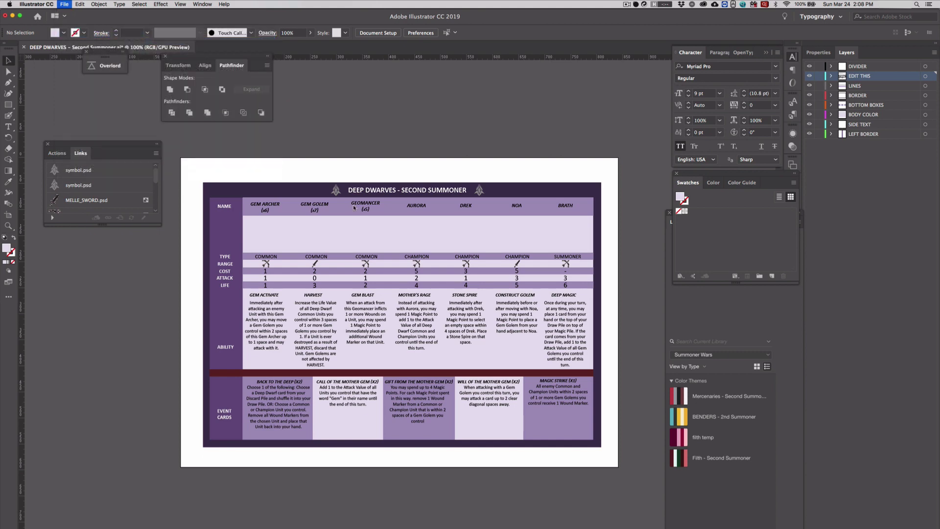
{"action": "key", "text": "super+minus"}
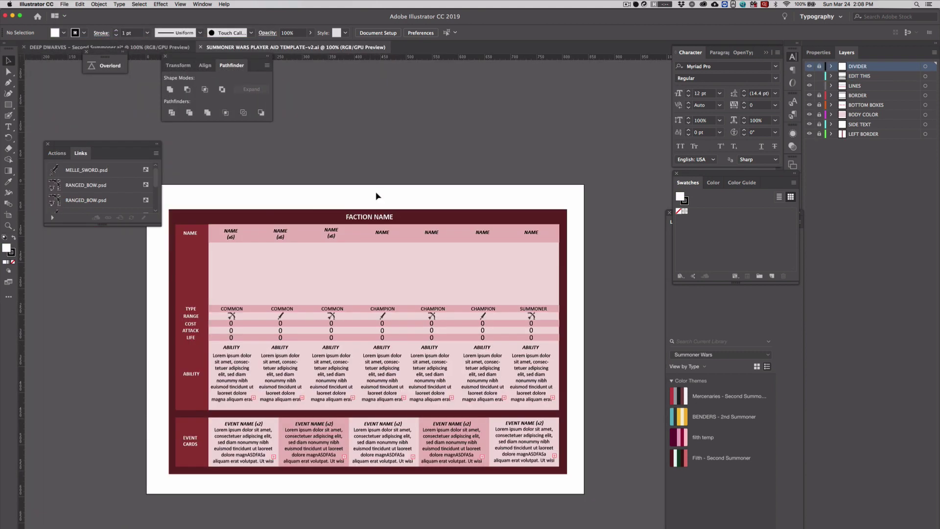
{"action": "left_click_drag", "start_coordinate": [387, 170], "coordinate": [430, 154]}
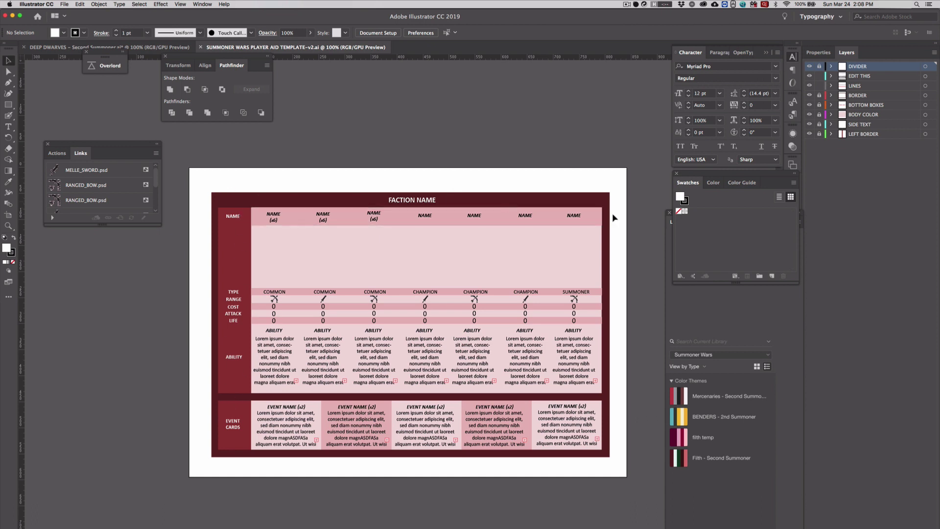
Unlock every layer in the template, from DIVIDER through LEFT BORDER.
{"action": "left_click", "coordinate": [819, 76]}
{"action": "left_click", "coordinate": [820, 87]}
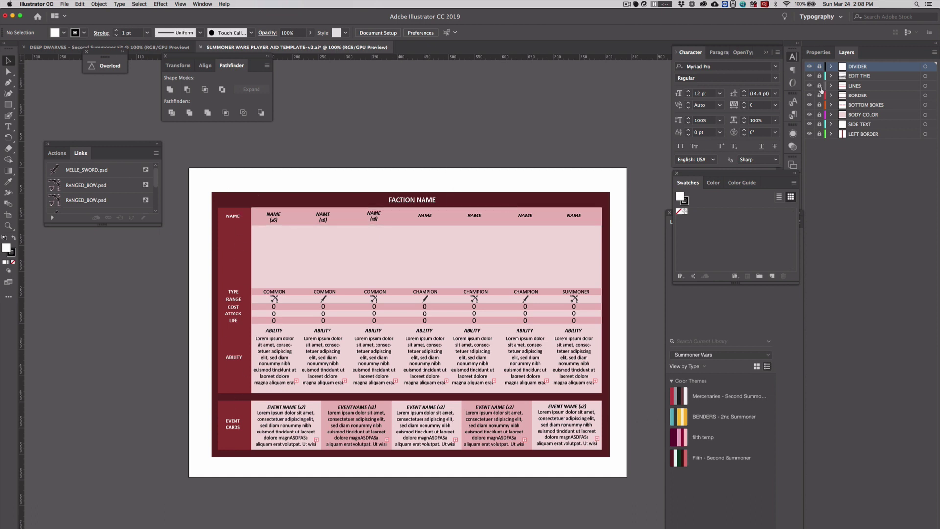
{"action": "left_click", "coordinate": [853, 199]}
{"action": "left_click_drag", "start_coordinate": [820, 66], "coordinate": [816, 145]}
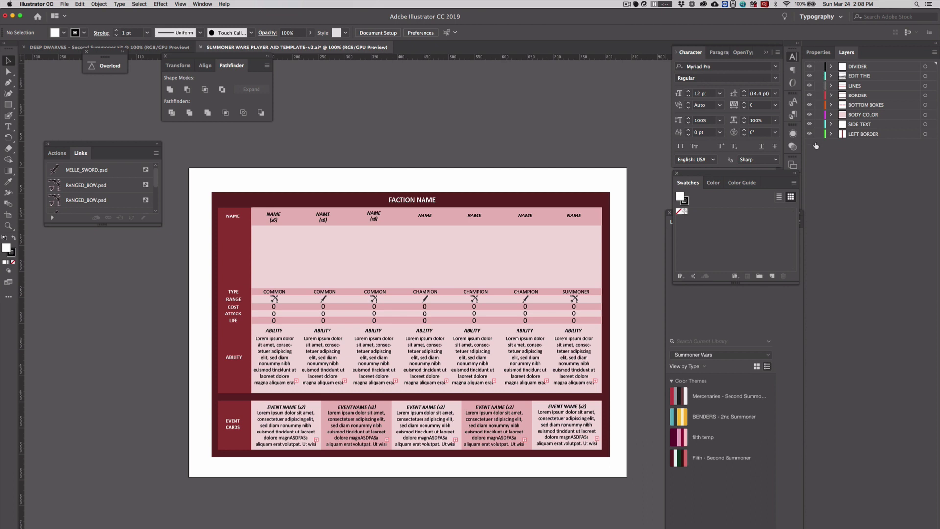
Examine what the DIVIDER, EDIT THIS, LINES and BORDER layers contain by selecting their artwork or briefly hiding and reshowing them.
{"action": "left_click", "coordinate": [925, 67]}
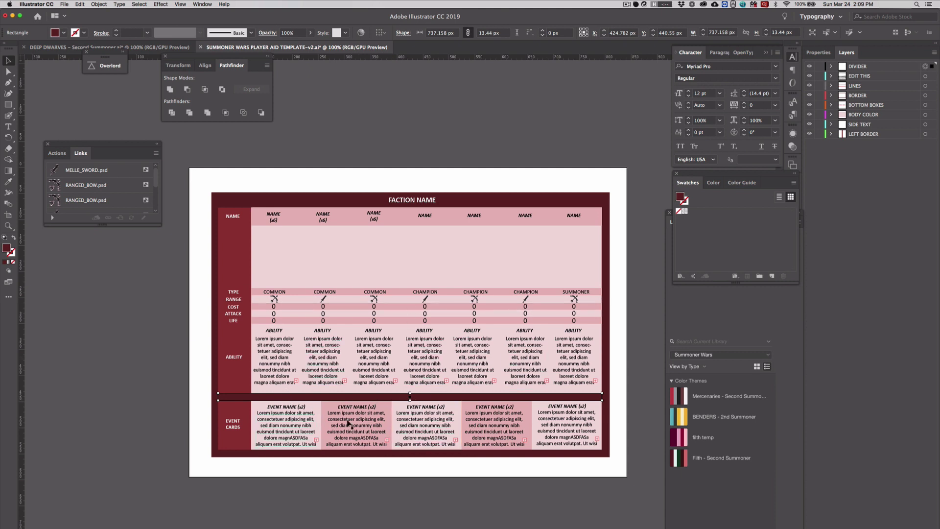
{"action": "left_click", "coordinate": [925, 76]}
{"action": "left_click", "coordinate": [810, 76]}
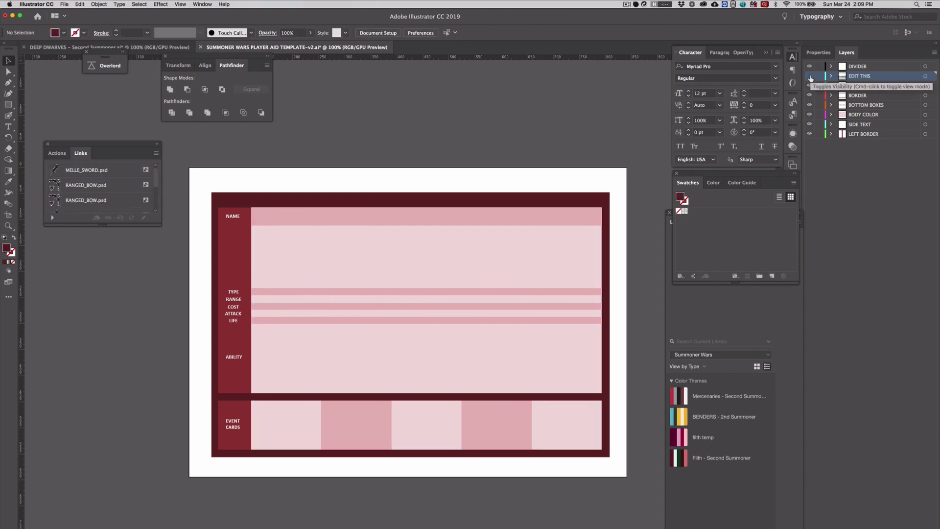
{"action": "left_click", "coordinate": [809, 76]}
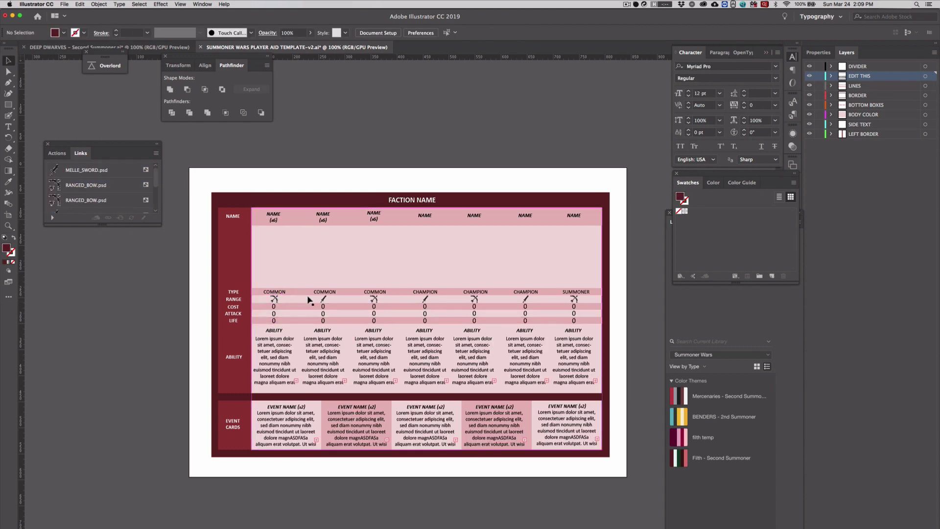
{"action": "left_click", "coordinate": [809, 87]}
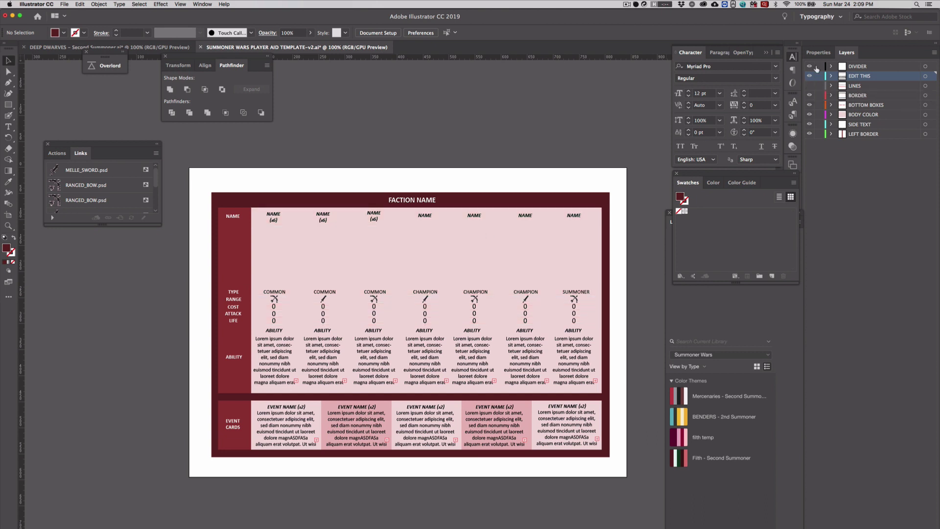
{"action": "left_click", "coordinate": [809, 86]}
{"action": "left_click", "coordinate": [809, 95]}
{"action": "left_click", "coordinate": [809, 95]}
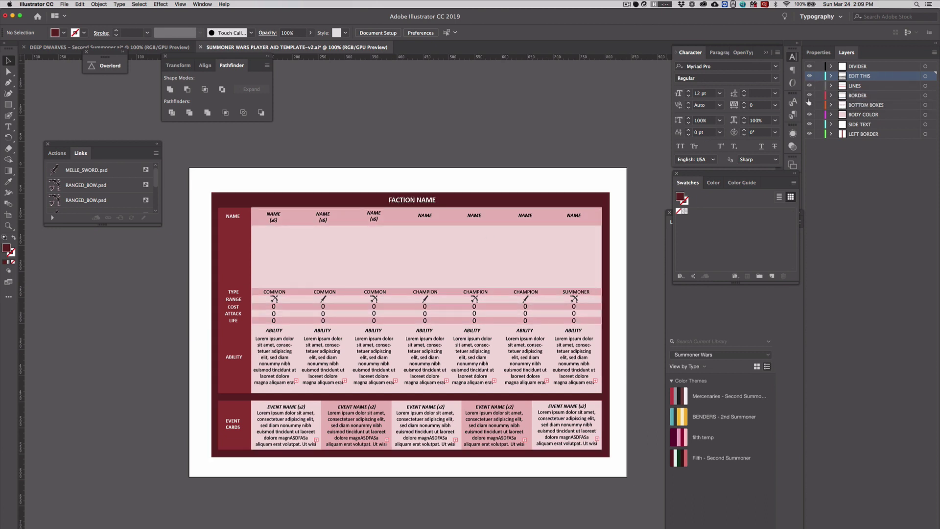
Go through the upper layers of the template and select all artwork on the BOTTOM BOXES layer.
{"action": "left_click", "coordinate": [872, 103]}
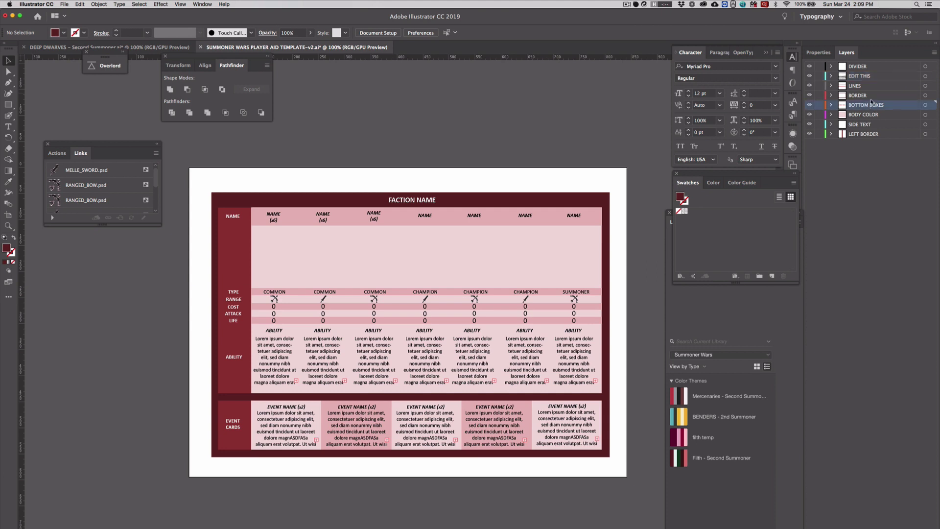
{"action": "left_click", "coordinate": [860, 76]}
{"action": "left_click", "coordinate": [859, 66]}
{"action": "left_click", "coordinate": [858, 86]}
{"action": "left_click", "coordinate": [860, 96]}
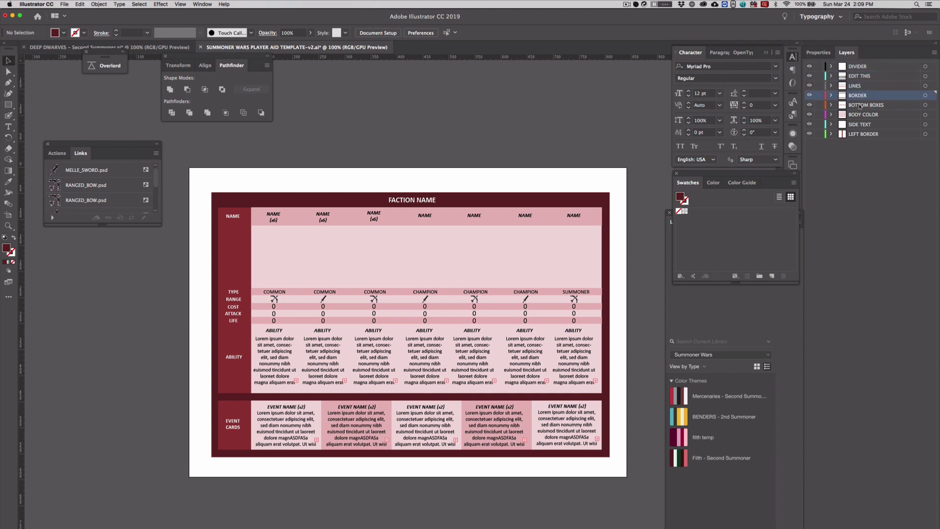
{"action": "left_click", "coordinate": [865, 105]}
{"action": "left_click", "coordinate": [925, 105]}
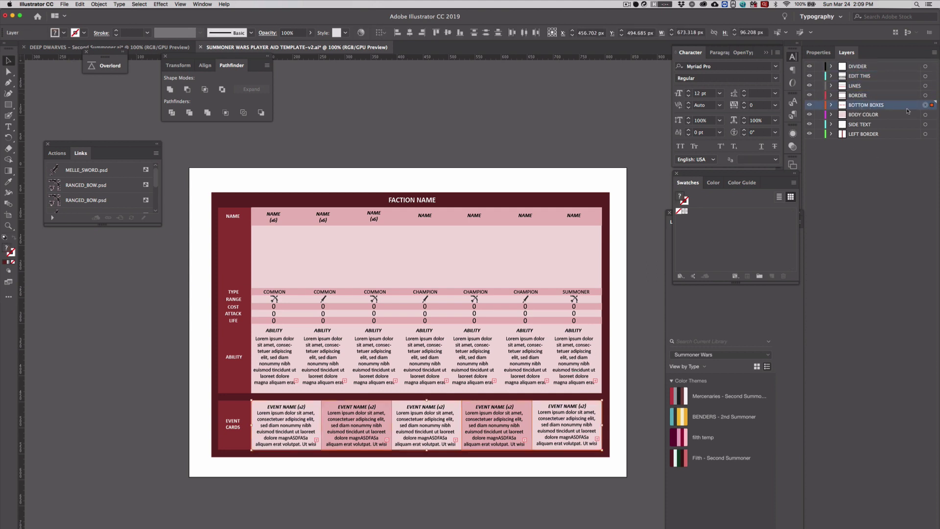
Select the BORDER layer's artwork, inspect its fill in the Color Picker without changing it, and deselect the artwork.
{"action": "left_click", "coordinate": [925, 95]}
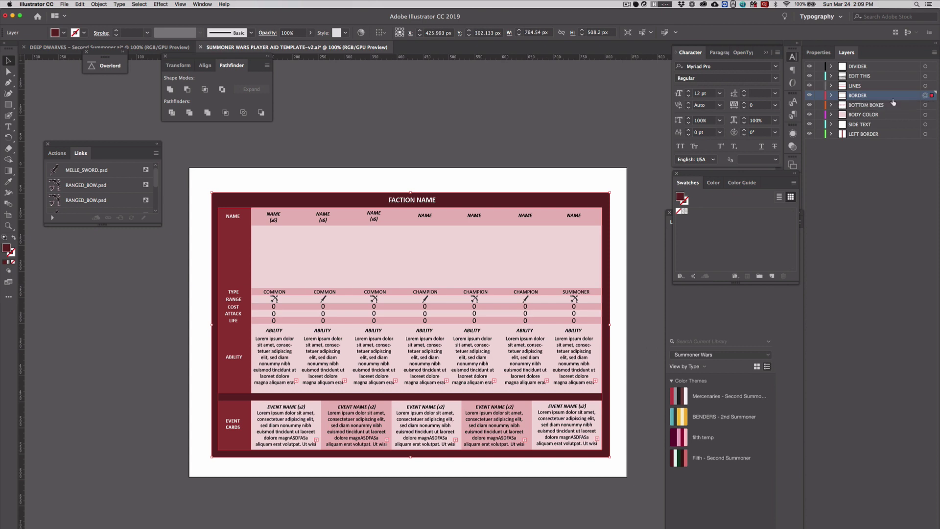
{"action": "double_click", "coordinate": [6, 248]}
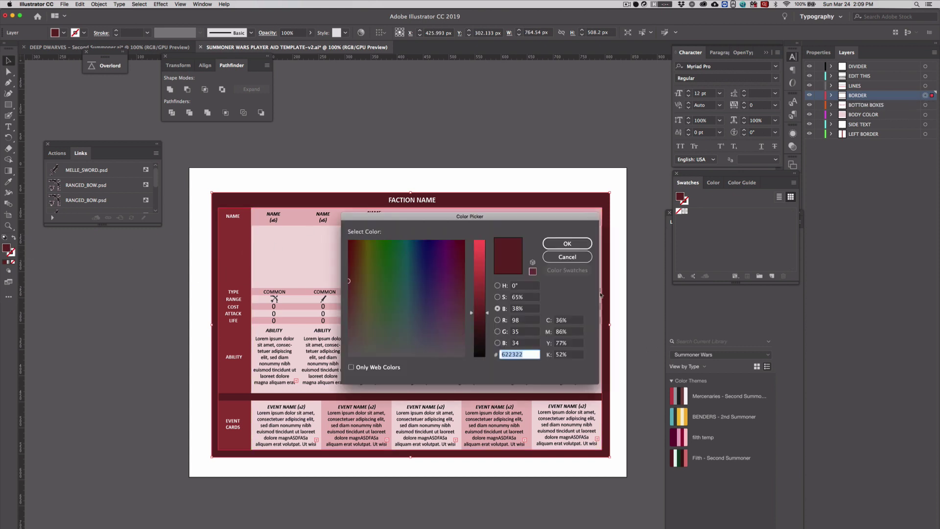
{"action": "left_click", "coordinate": [560, 263]}
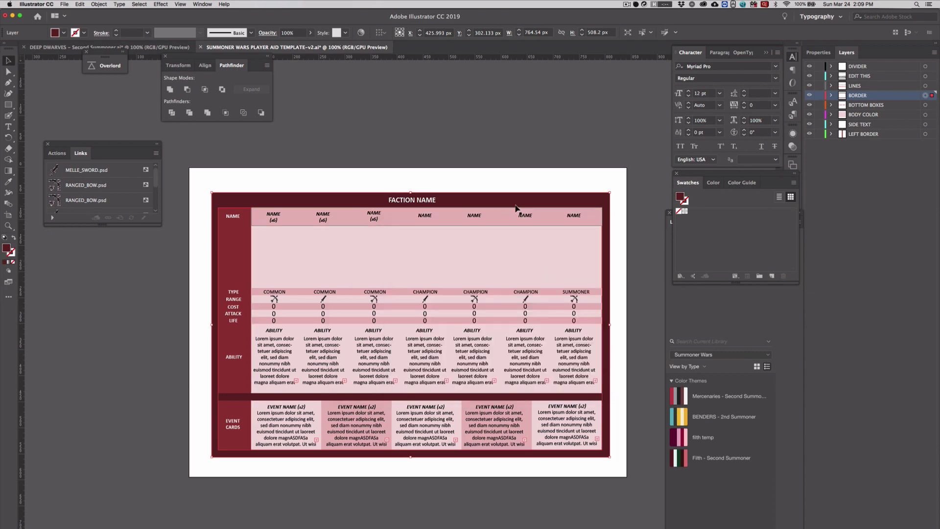
{"action": "left_click", "coordinate": [496, 164]}
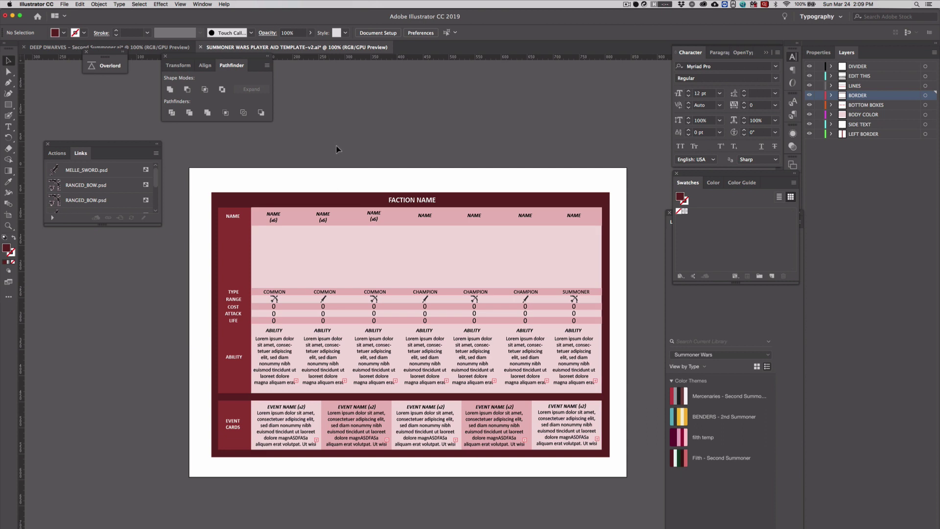
Bring the Libraries panel in front of the other panels and move it up to show the Summoner Wars color themes.
{"action": "key", "text": "super+Tab"}
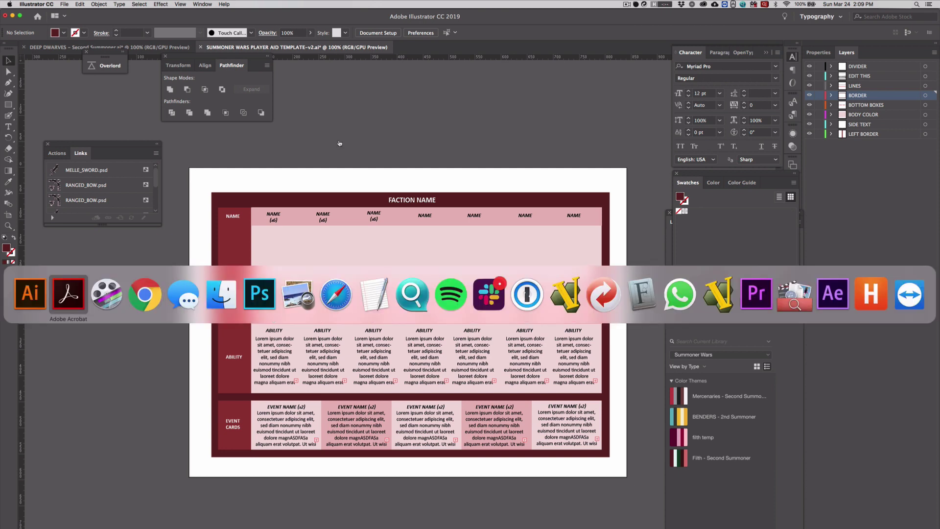
{"action": "key", "text": "Escape"}
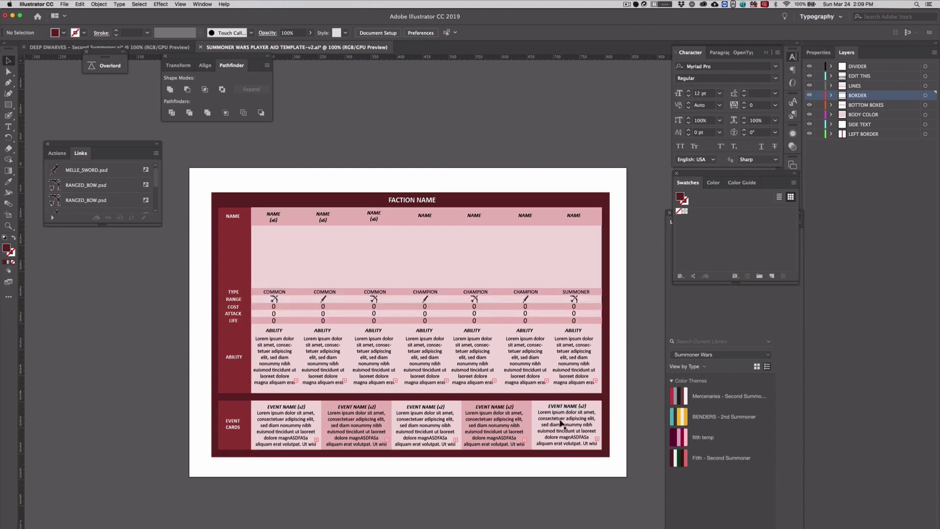
{"action": "left_click", "coordinate": [710, 474]}
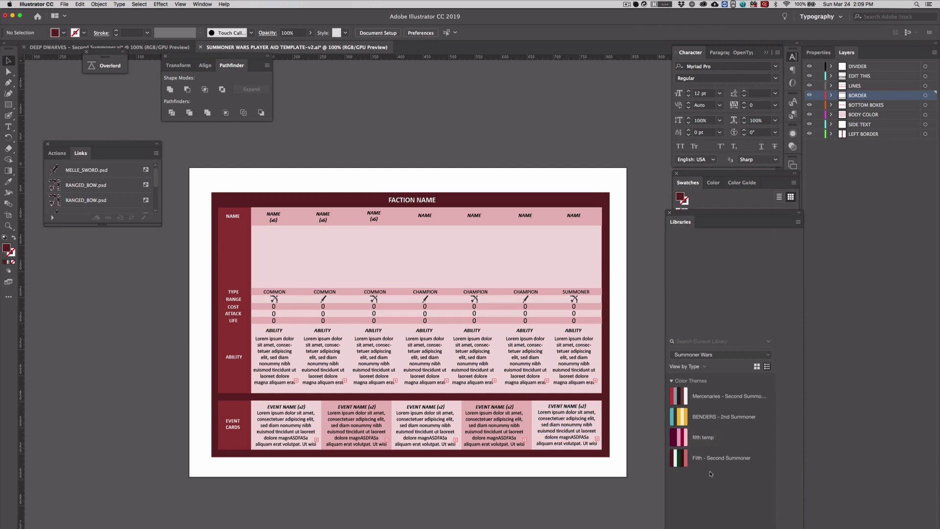
{"action": "left_click_drag", "start_coordinate": [708, 216], "coordinate": [694, 149]}
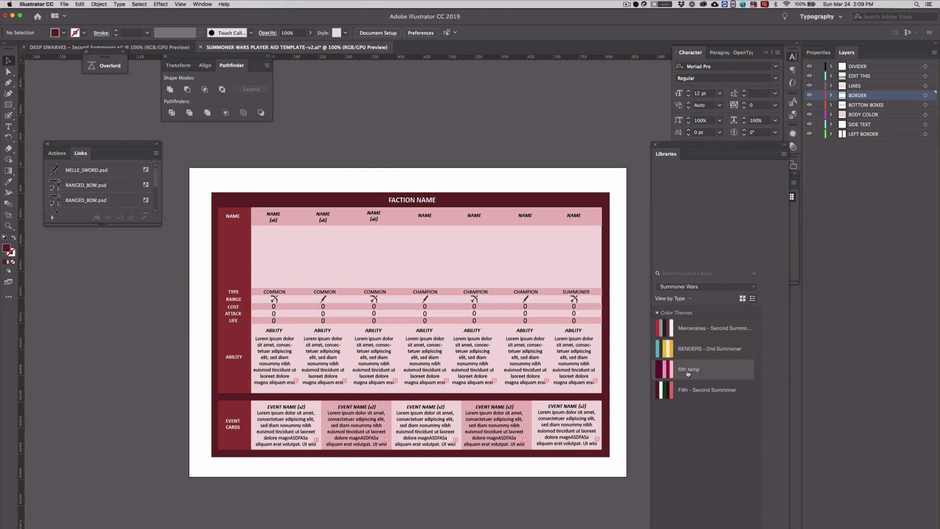
{"action": "left_click", "coordinate": [694, 331]}
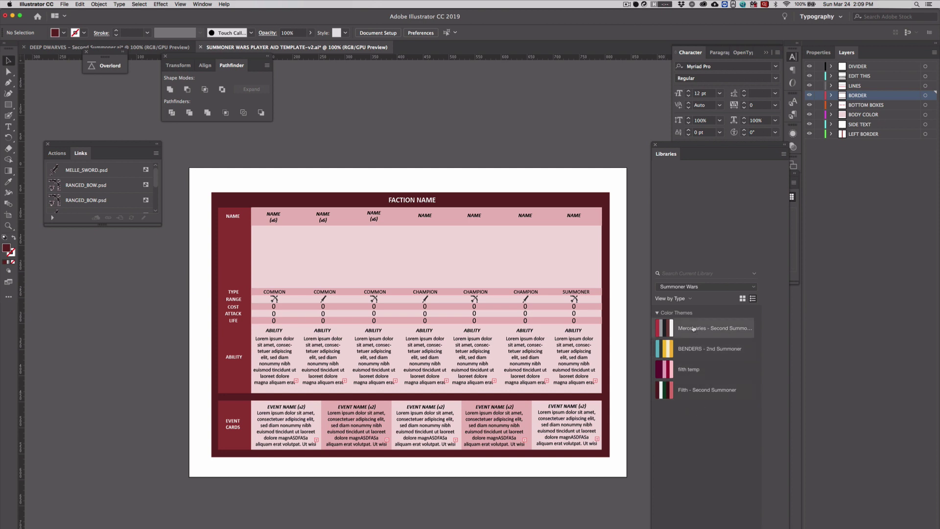
{"action": "left_click", "coordinate": [699, 352]}
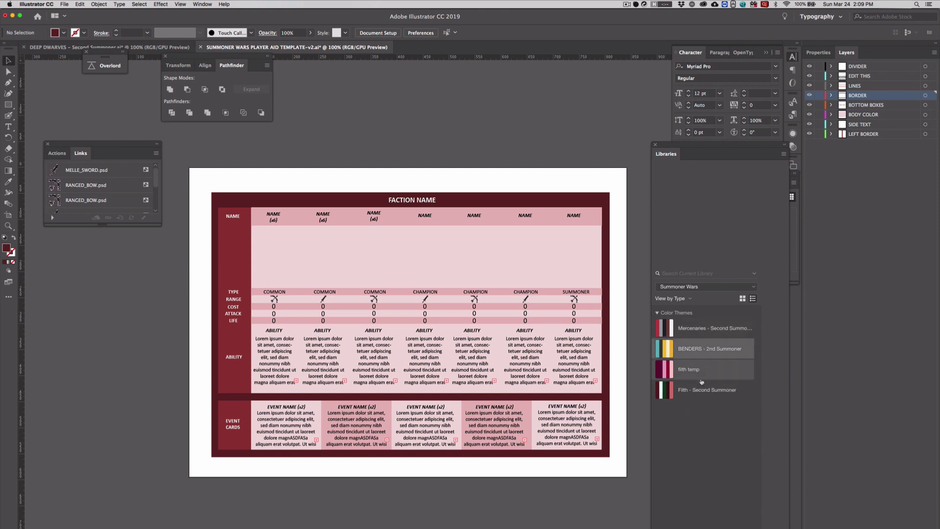
Switch to Acrobat to view the Deep Dwarves reference sheet in Main Armies.pdf, and return to Illustrator.
{"action": "key", "text": "super+Tab"}
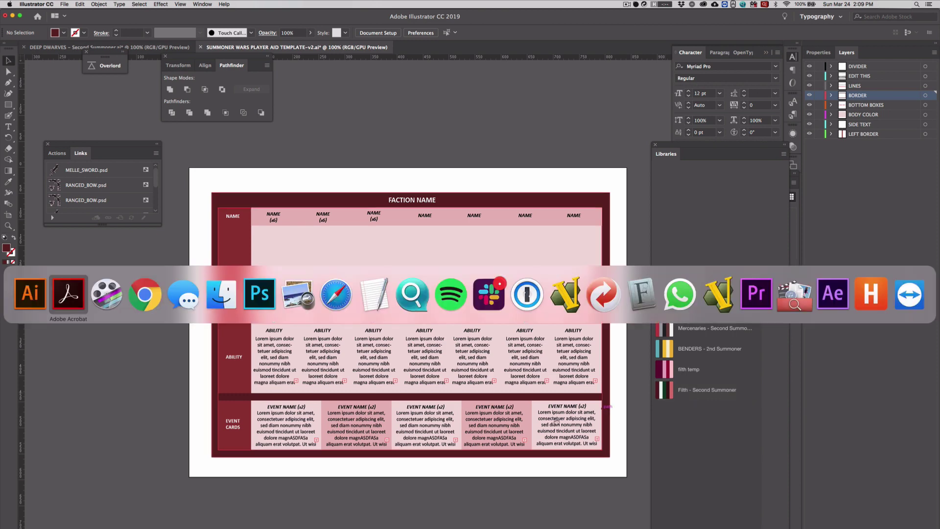
{"action": "left_click", "coordinate": [69, 304]}
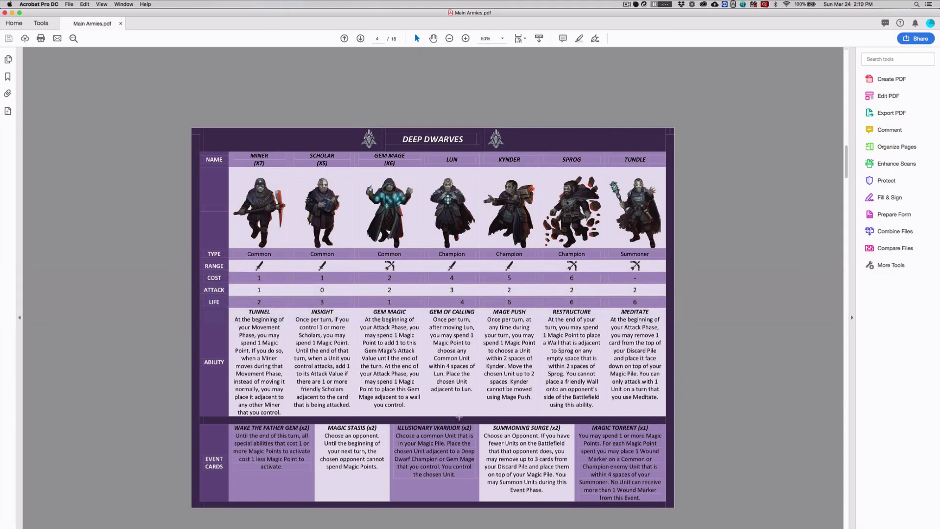
{"action": "key", "text": "super+Tab"}
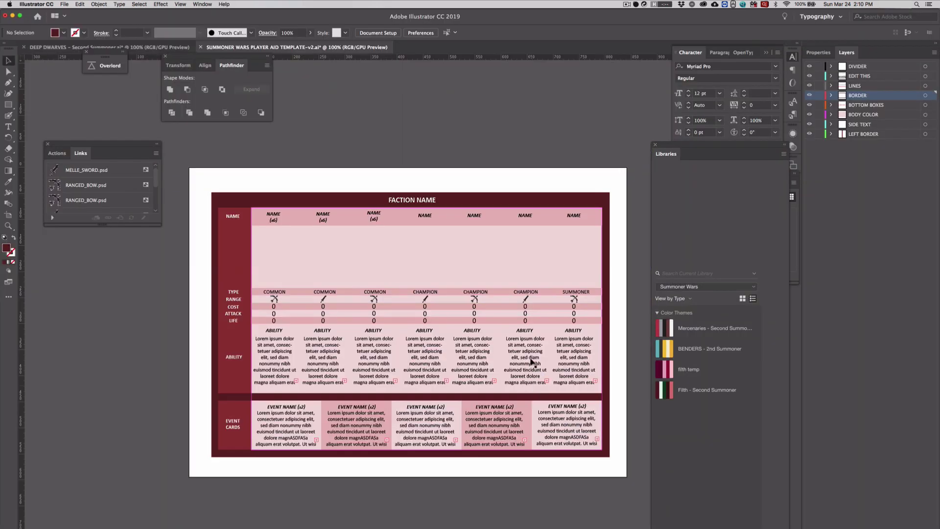
Switch to Chrome and search the web for "adobe color wheel" in a new browser window.
{"action": "key", "text": "super+Tab"}
{"action": "key", "text": "super+Tab"}
{"action": "key", "text": "super+Tab"}
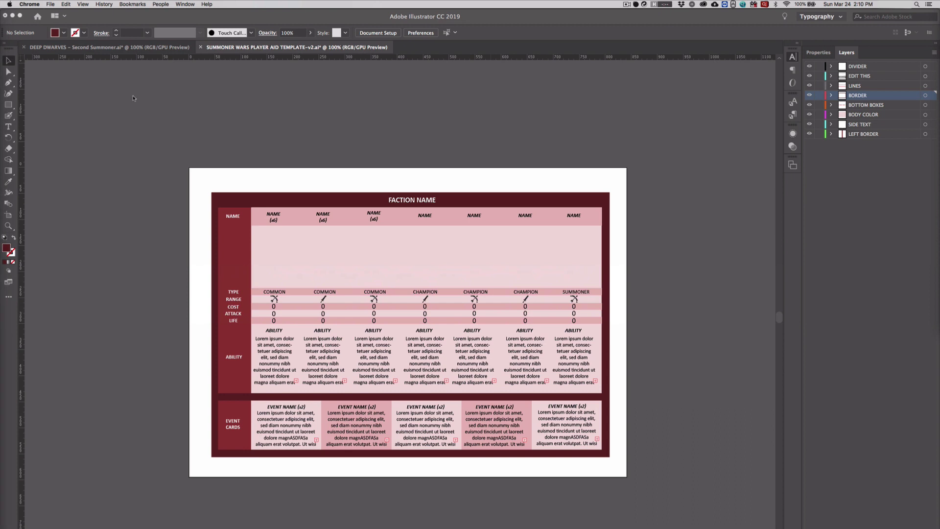
{"action": "key", "text": "super+n"}
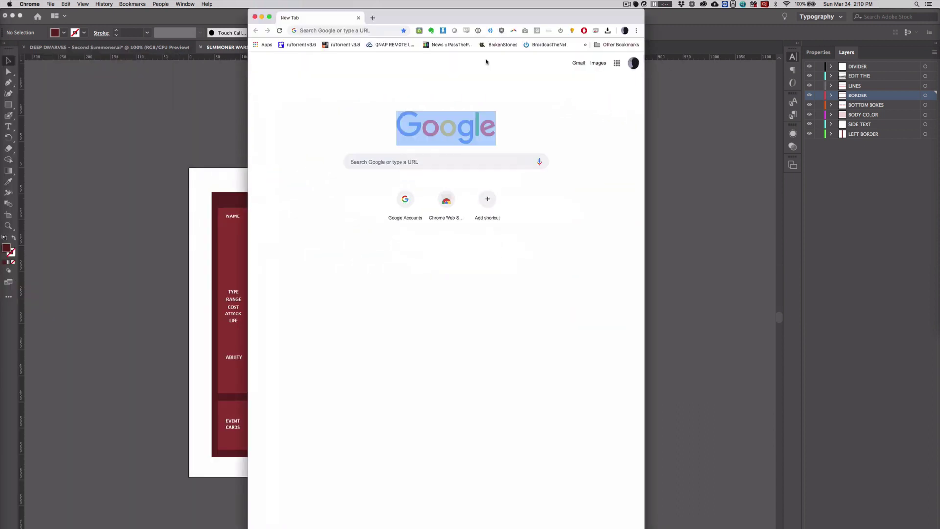
{"action": "type", "text": "adobe color wheel"}
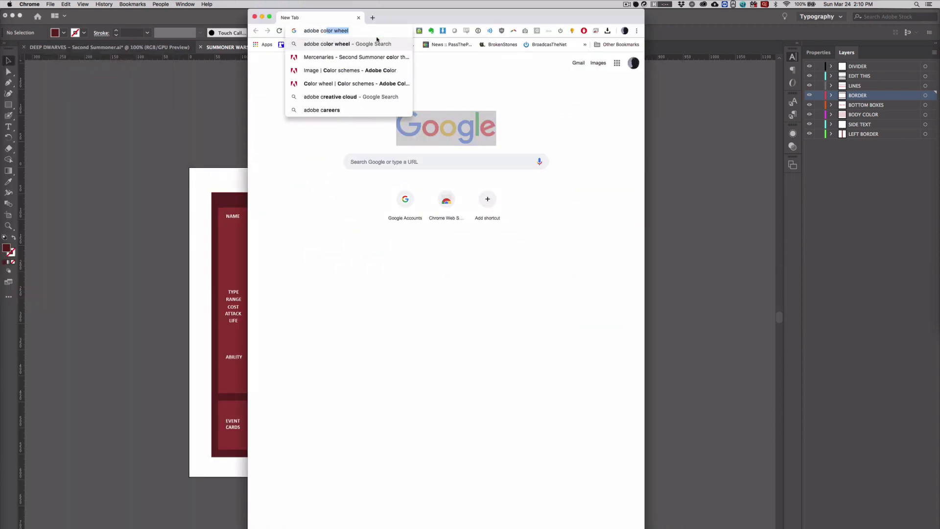
{"action": "key", "text": "Return"}
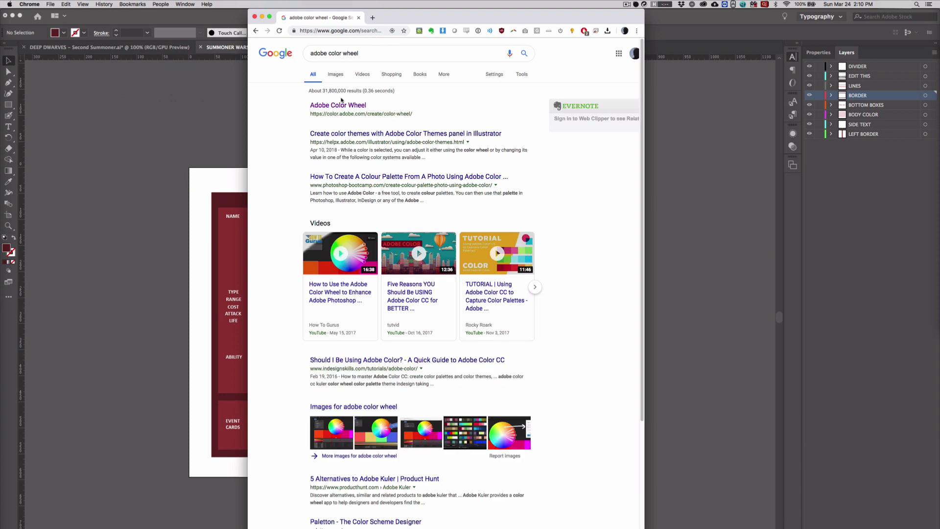
Open the Adobe Color Wheel page from the search results and widen the browser window to fit it.
{"action": "left_click", "coordinate": [341, 106]}
{"action": "left_click_drag", "start_coordinate": [425, 20], "coordinate": [398, 20]}
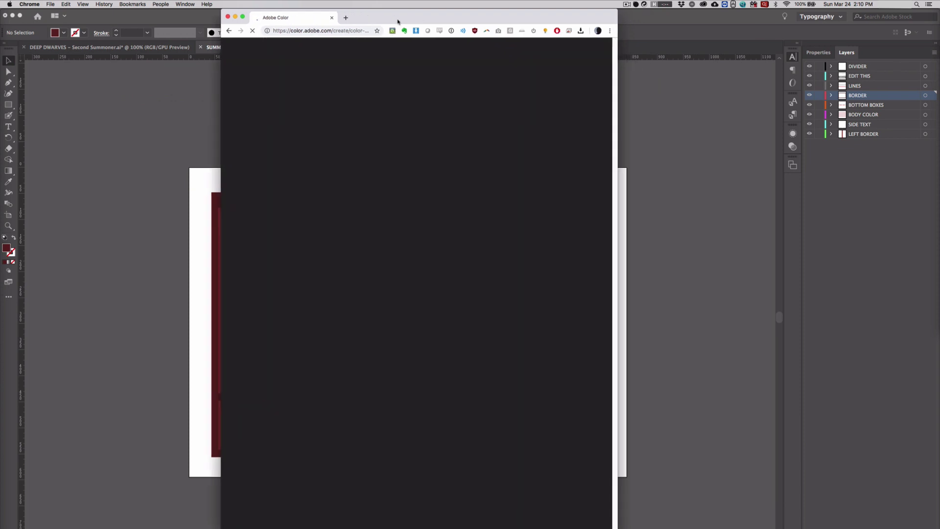
{"action": "left_click_drag", "start_coordinate": [616, 135], "coordinate": [731, 136]}
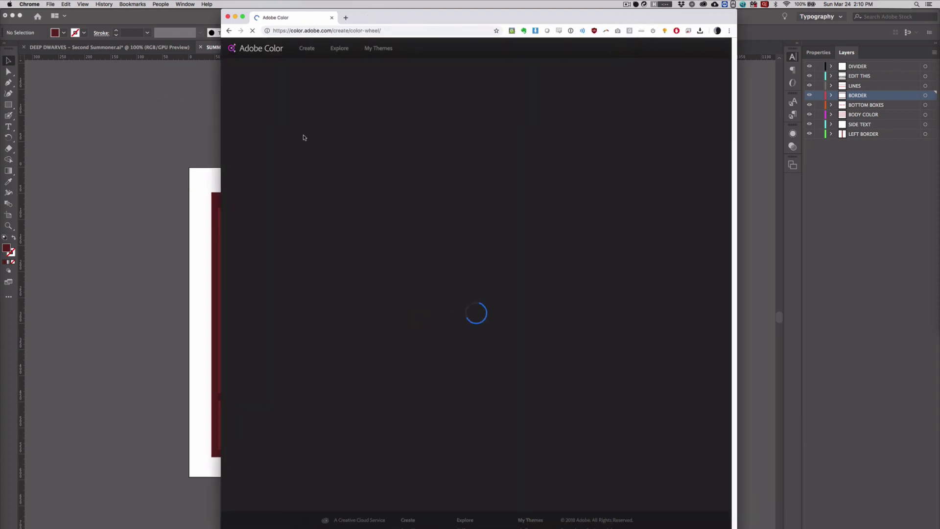
Widen the browser window and import sum-Brath.jpg from the Deep Dwarves - Second Summoner images folder to extract its colors.
{"action": "left_click_drag", "start_coordinate": [191, 125], "coordinate": [147, 124]}
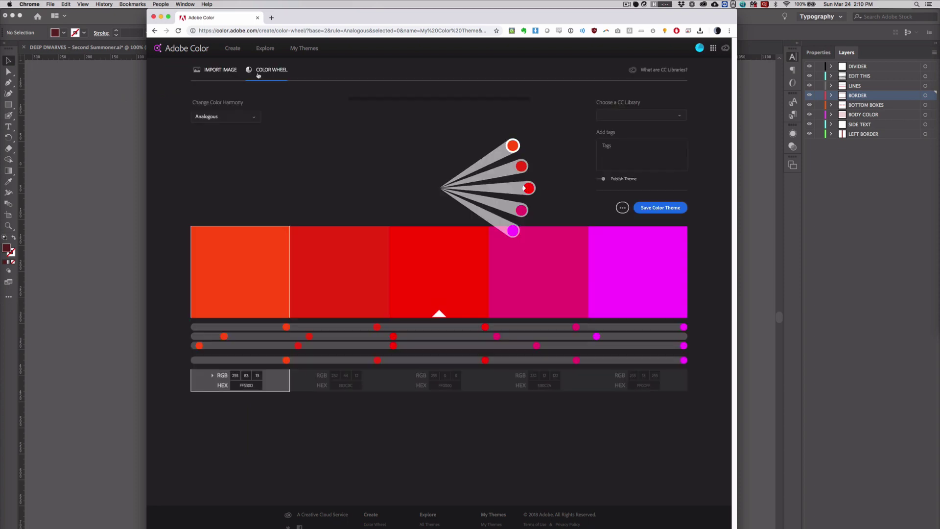
{"action": "left_click", "coordinate": [217, 71]}
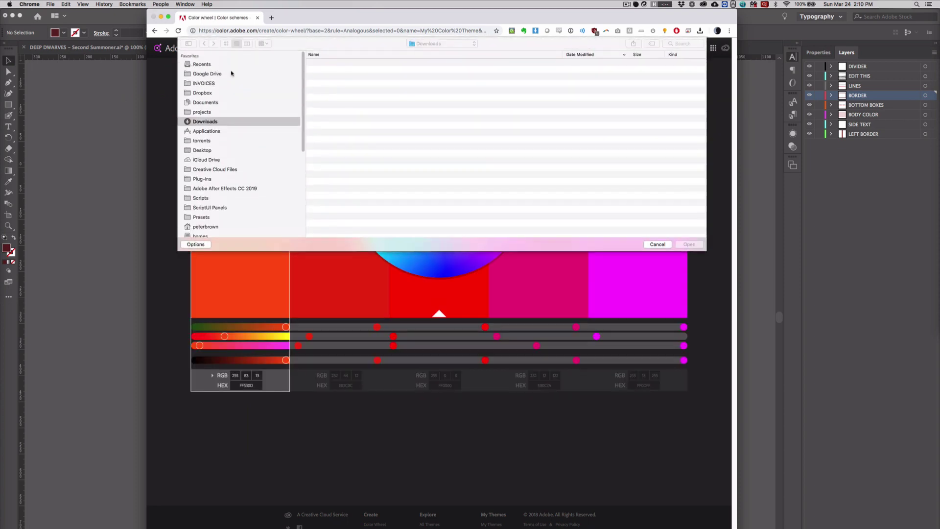
{"action": "scroll", "coordinate": [197, 126], "scroll_direction": "down", "scroll_amount": 3}
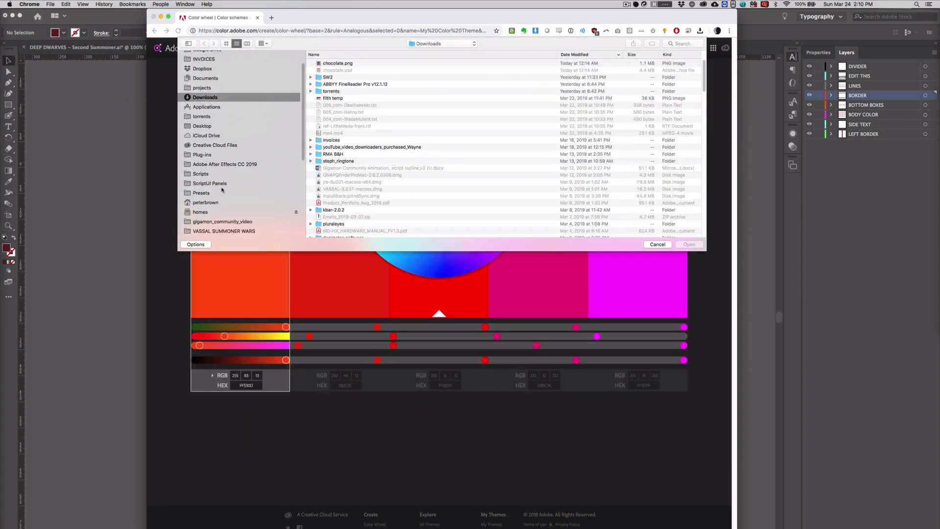
{"action": "left_click", "coordinate": [223, 194]}
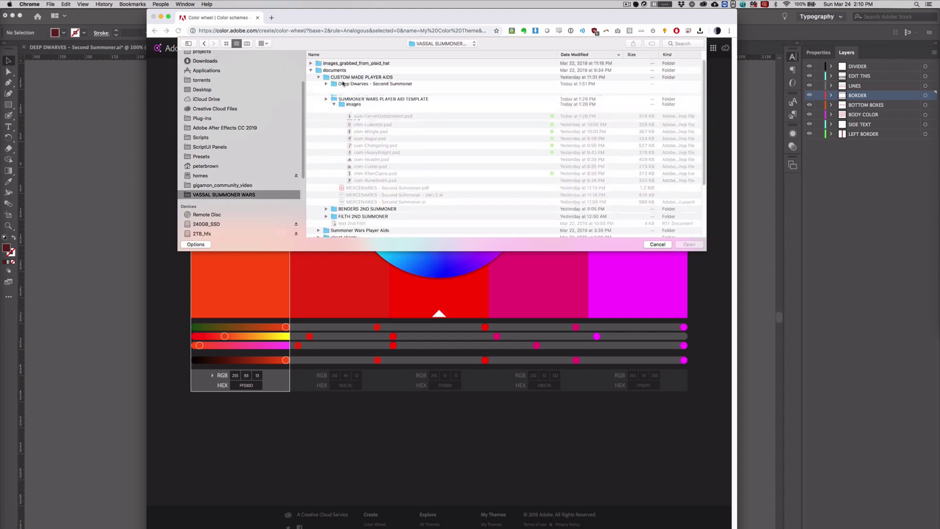
{"action": "left_click", "coordinate": [327, 98]}
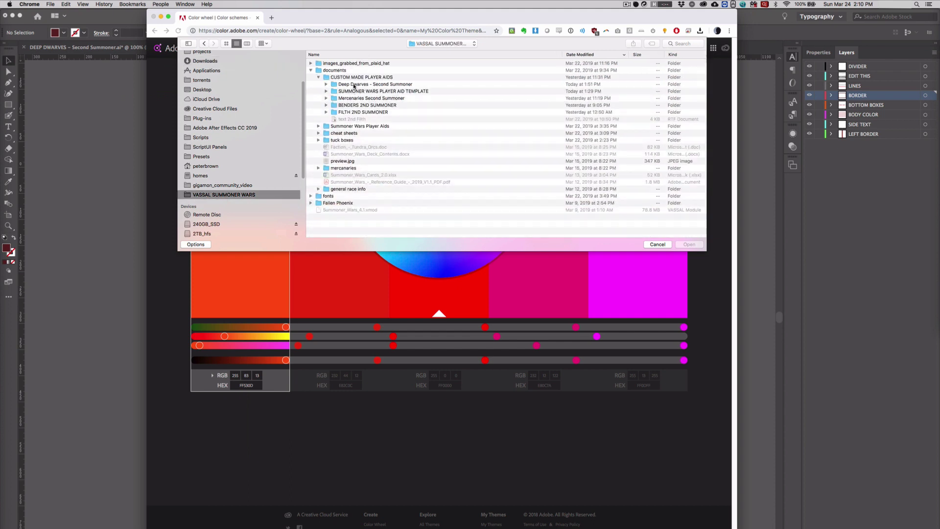
{"action": "double_click", "coordinate": [353, 86]}
{"action": "double_click", "coordinate": [331, 64]}
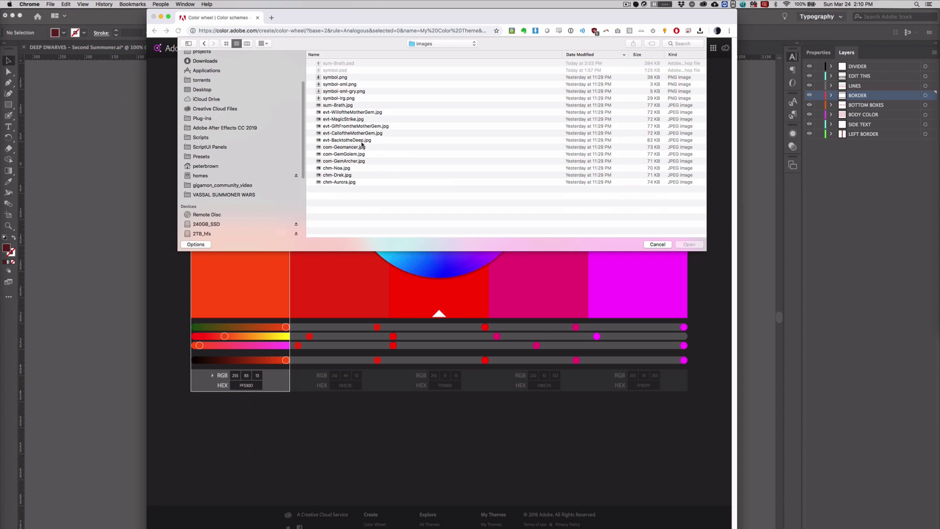
{"action": "left_click", "coordinate": [344, 105]}
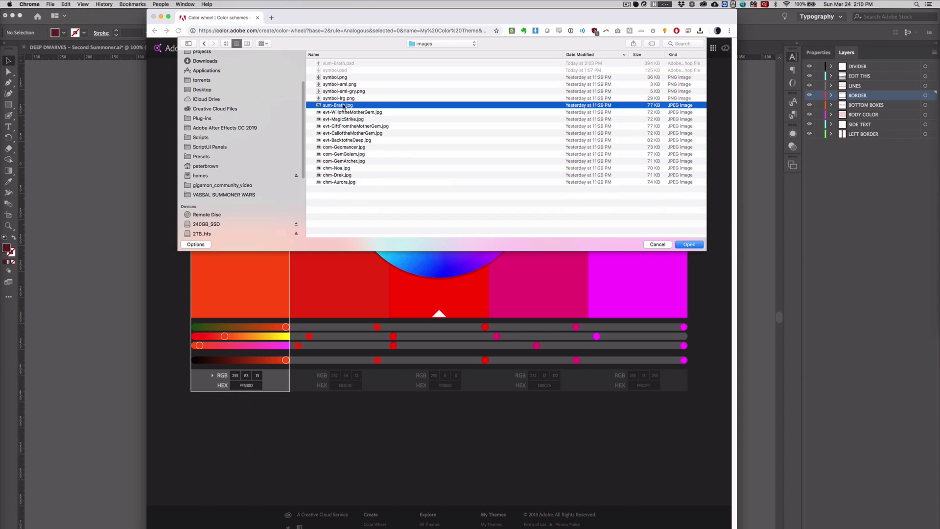
{"action": "left_click", "coordinate": [686, 247]}
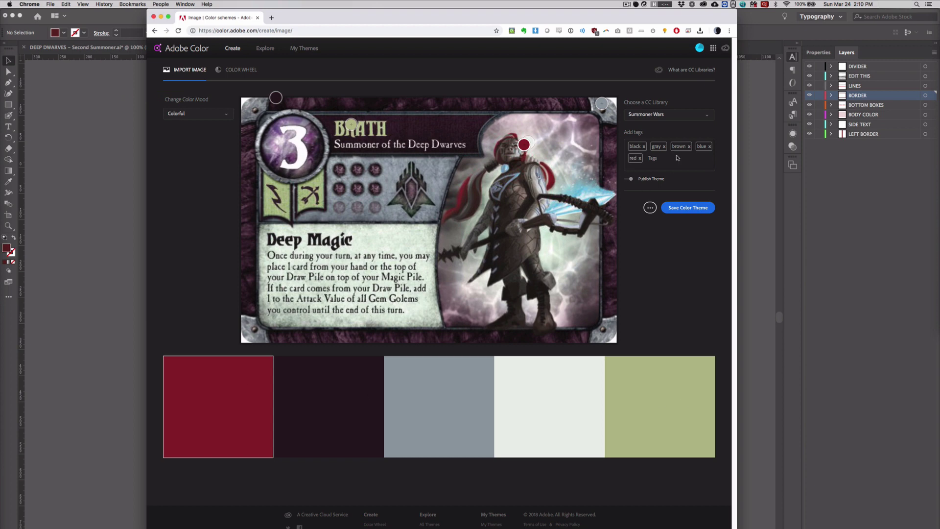
Save the extracted color theme to the Summoner Wars library as "Deep Dwarves - Second Summoner".
{"action": "left_click", "coordinate": [665, 207]}
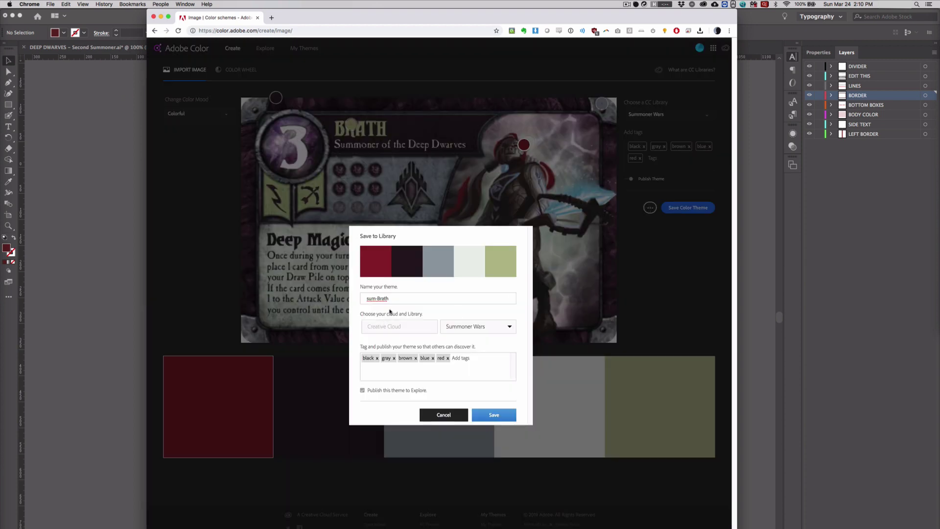
{"action": "left_click_drag", "start_coordinate": [390, 298], "coordinate": [302, 298]}
{"action": "type", "text": "Summoner"}
{"action": "key", "text": "BackSpace"}
{"action": "type", "text": "Deep Dwarves - Second Summon"}
{"action": "left_click", "coordinate": [493, 415]}
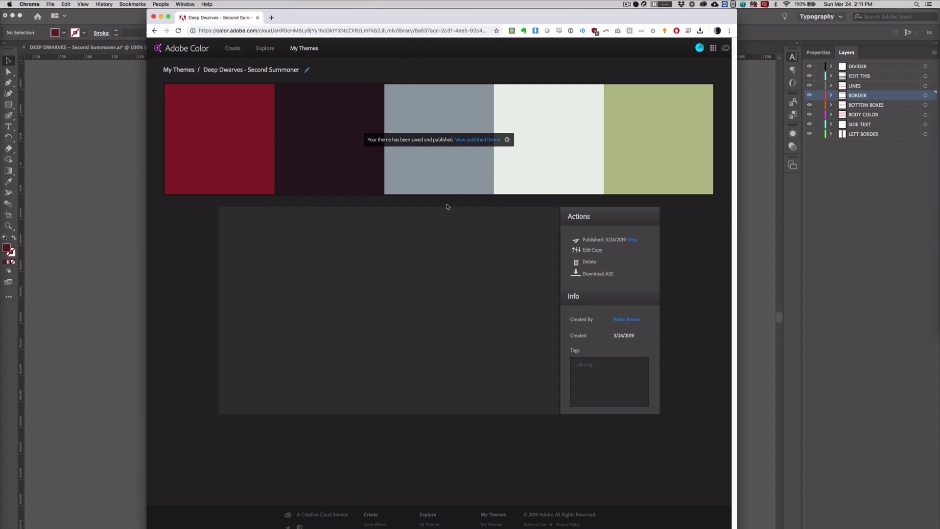
Switch to Illustrator and add the Deep Dwarves - Second Summoner library theme to the document swatches.
{"action": "key", "text": "super+Tab"}
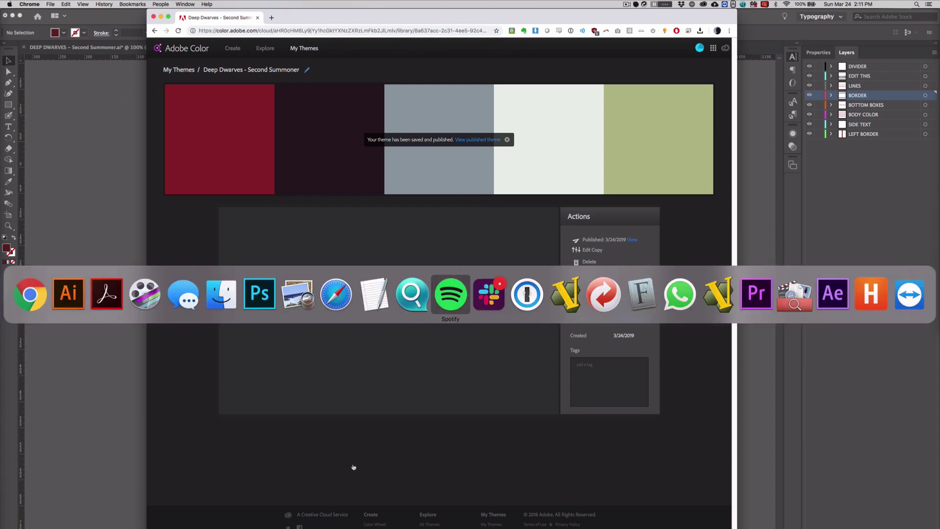
{"action": "key", "text": "super+Tab"}
{"action": "left_click", "coordinate": [74, 304]}
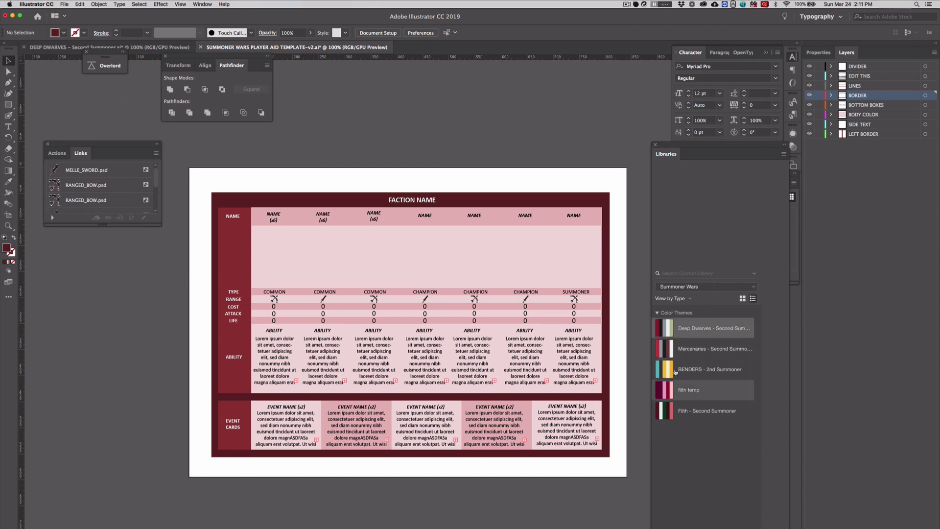
{"action": "right_click", "coordinate": [679, 334]}
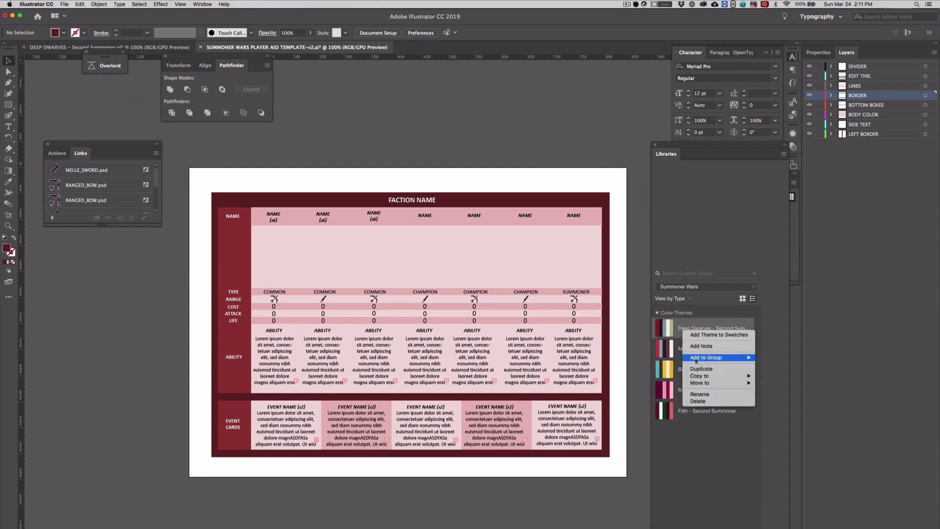
{"action": "left_click", "coordinate": [709, 361]}
{"action": "right_click", "coordinate": [688, 324]}
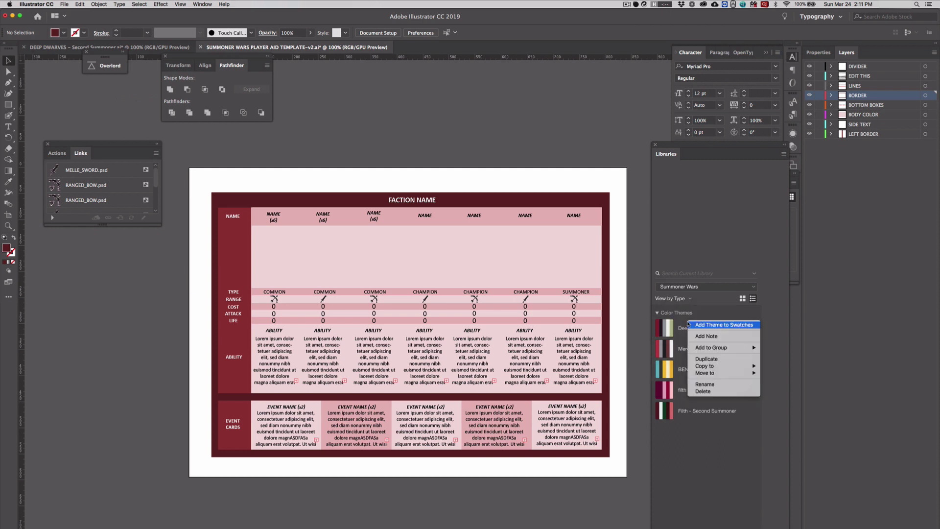
{"action": "left_click", "coordinate": [698, 325]}
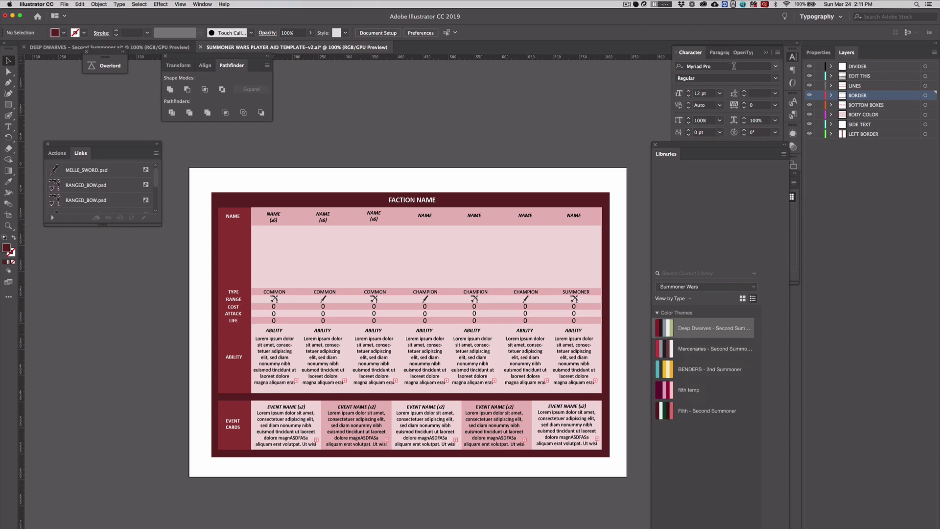
Bring up the Swatches panel and move it above the artboard, clear of the Libraries panel.
{"action": "left_click", "coordinate": [202, 4]}
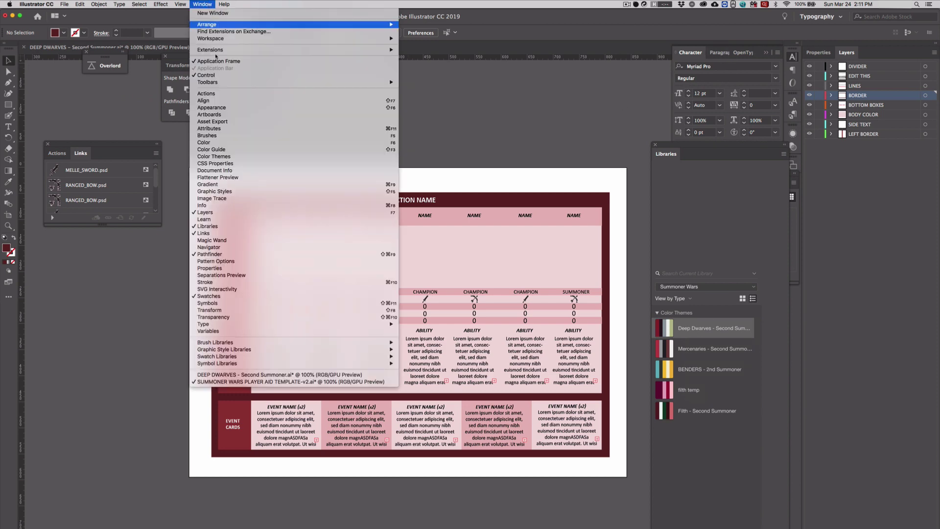
{"action": "left_click", "coordinate": [253, 296]}
{"action": "left_click", "coordinate": [200, 5]}
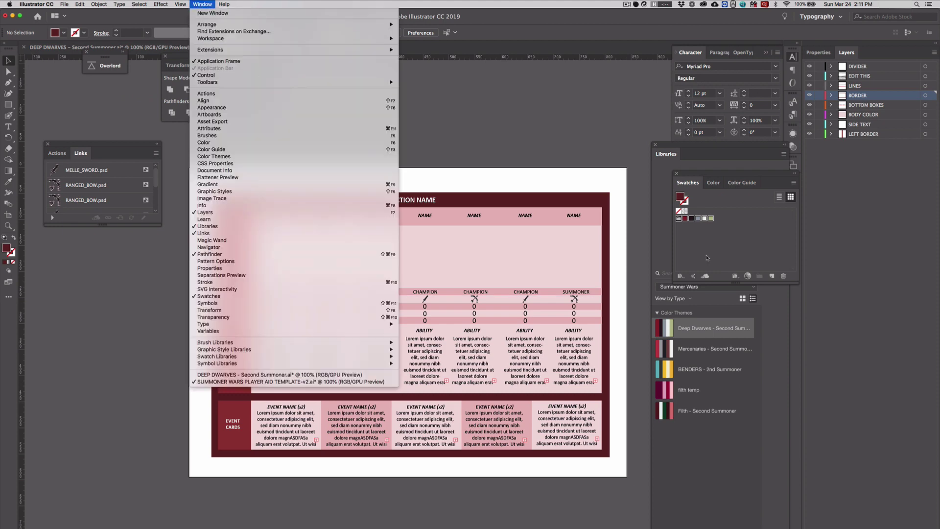
{"action": "left_click", "coordinate": [713, 229]}
{"action": "left_click_drag", "start_coordinate": [723, 176], "coordinate": [562, 62]}
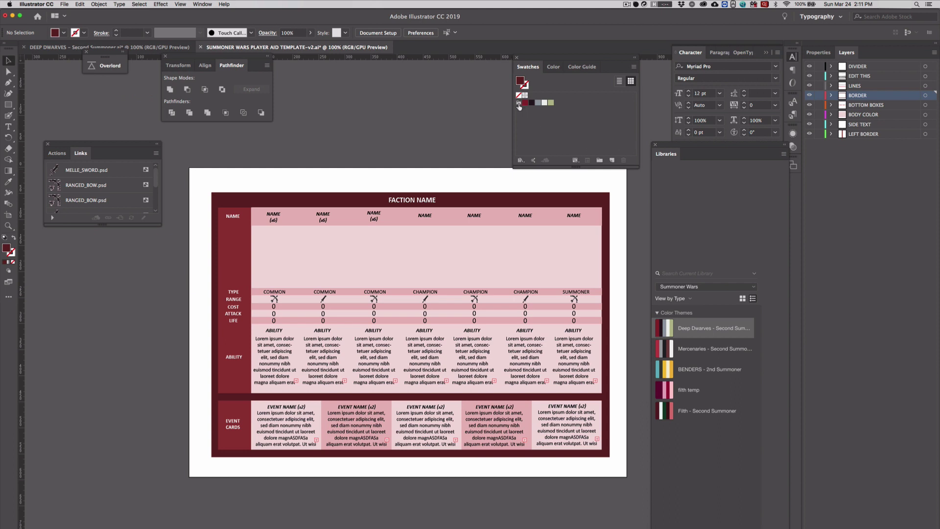
Select the artwork on the BORDER layer and try to fill it with the theme's dark purple swatch.
{"action": "left_click", "coordinate": [924, 96]}
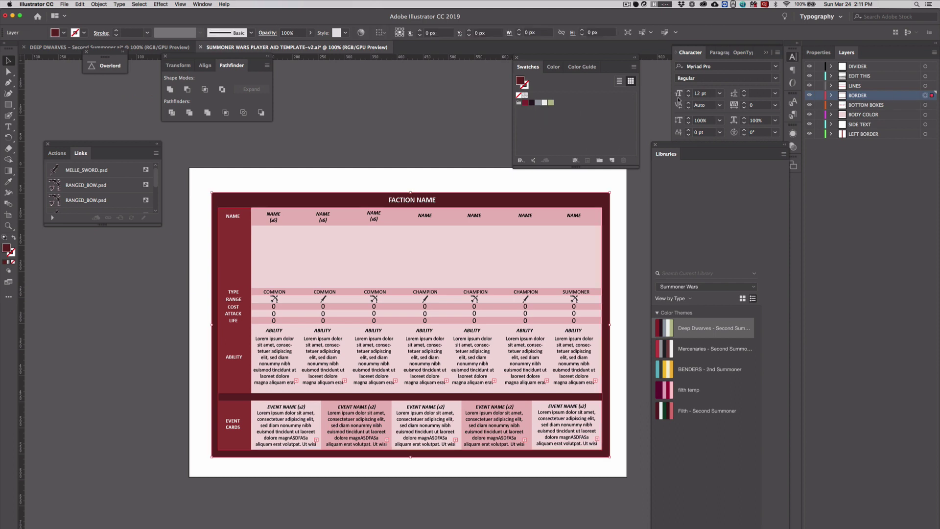
{"action": "left_click", "coordinate": [537, 103]}
{"action": "left_click", "coordinate": [531, 102]}
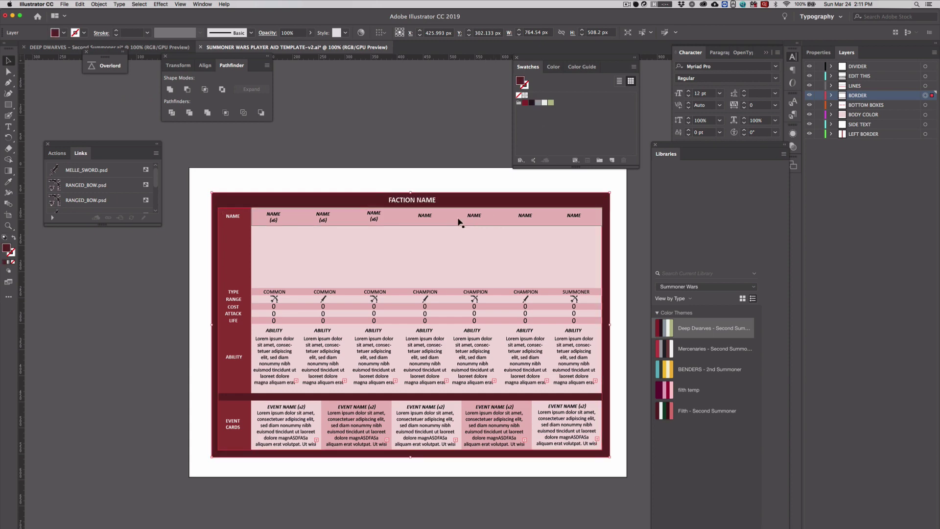
Switch to Acrobat to check the Deep Dwarves sheet's colors and the color picker's saved list, and return to Illustrator.
{"action": "key", "text": "super+Tab"}
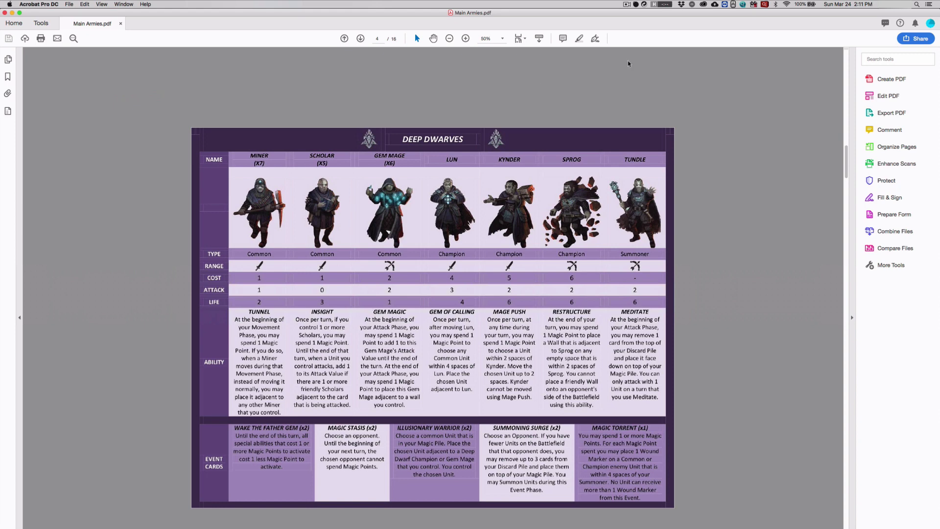
{"action": "left_click", "coordinate": [635, 4]}
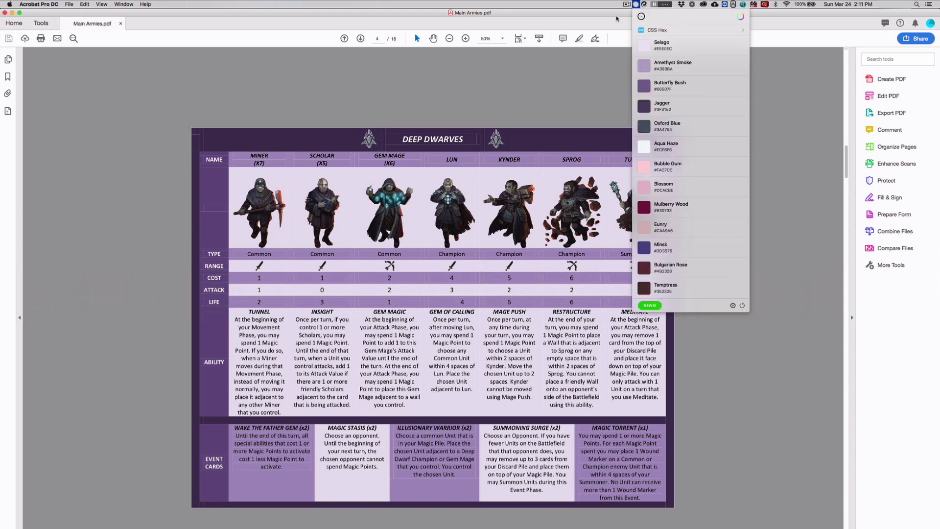
{"action": "left_click", "coordinate": [616, 19]}
{"action": "key", "text": "super+Tab"}
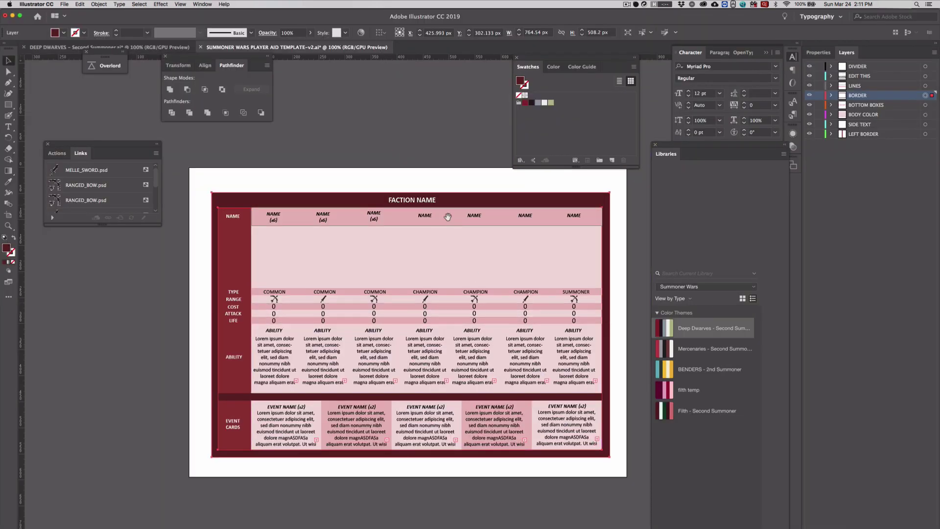
Inspect the template's ability text blocks by selecting them in turn, and clear the selection.
{"action": "left_click_drag", "start_coordinate": [447, 217], "coordinate": [436, 239]}
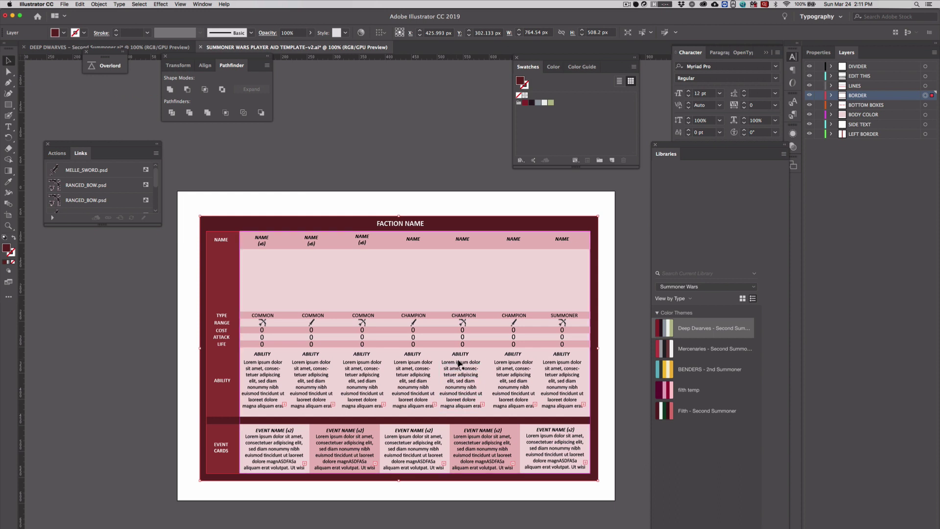
{"action": "left_click", "coordinate": [562, 374]}
{"action": "left_click", "coordinate": [460, 381]}
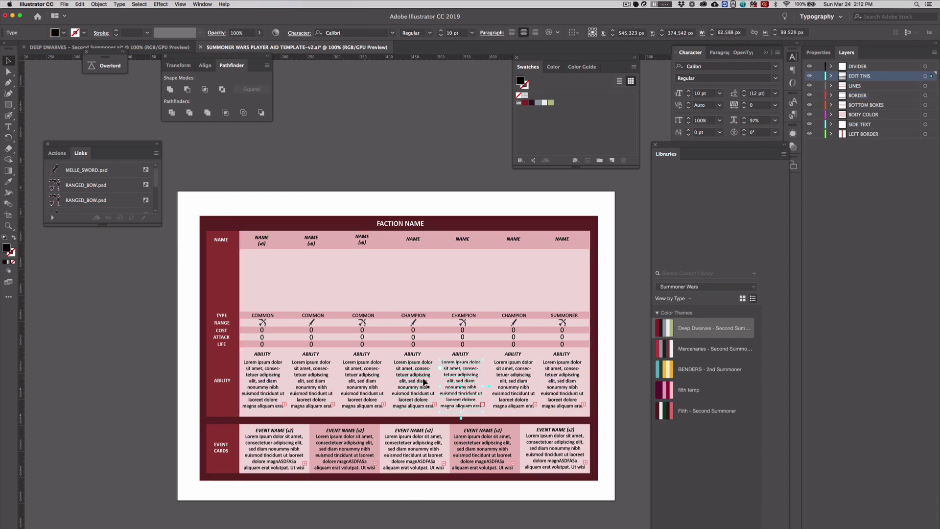
{"action": "left_click", "coordinate": [325, 384]}
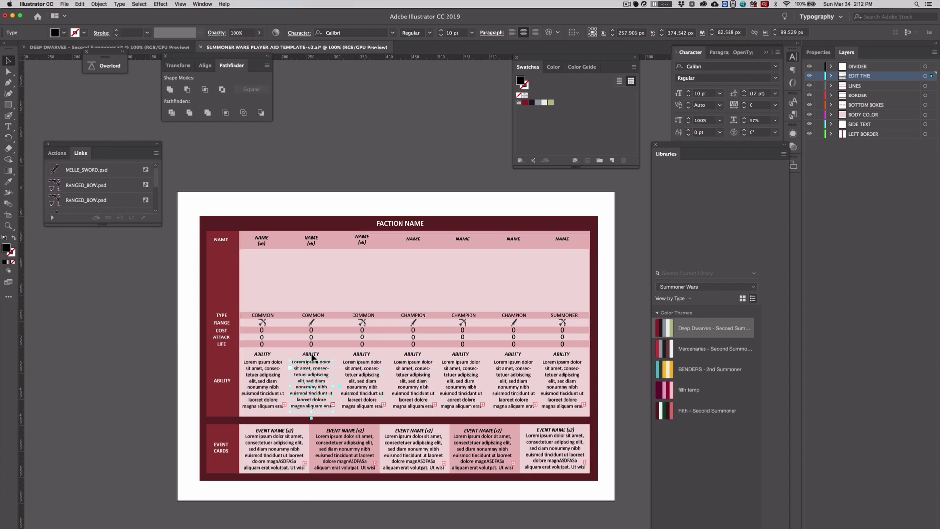
{"action": "left_click", "coordinate": [363, 370]}
{"action": "left_click", "coordinate": [369, 522]}
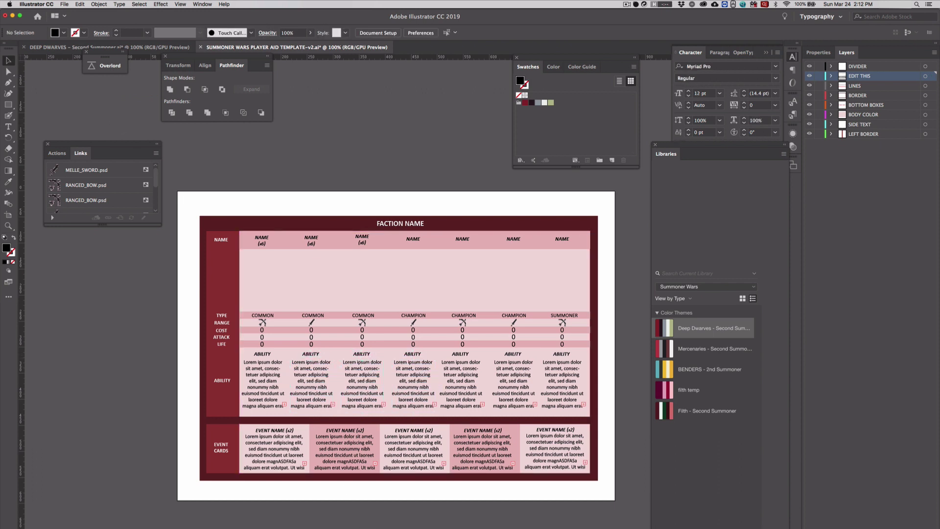
Switch to Chrome, enlarge the window, and examine the deep-dwarves image index and its address on plaidhatgames.com.
{"action": "key", "text": "super+Tab"}
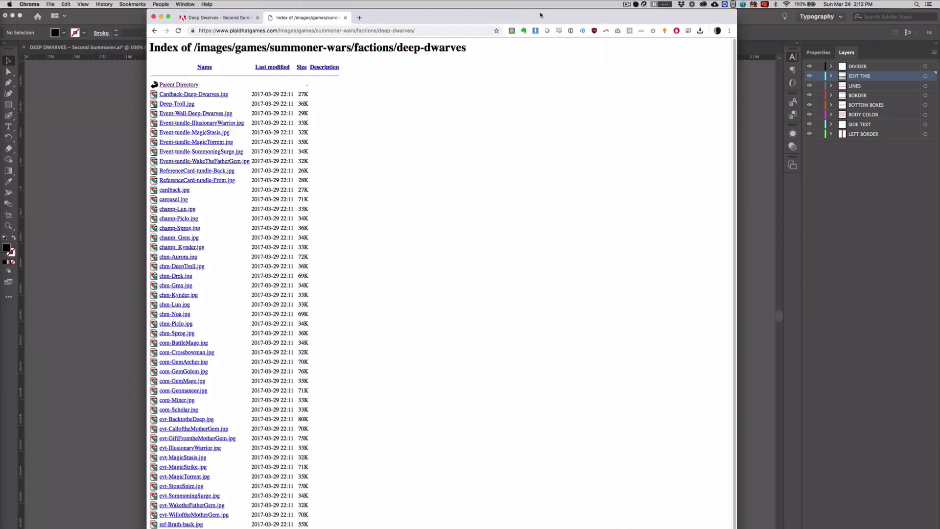
{"action": "double_click", "coordinate": [540, 14]}
{"action": "scroll", "coordinate": [322, 274], "scroll_direction": "down", "scroll_amount": 2}
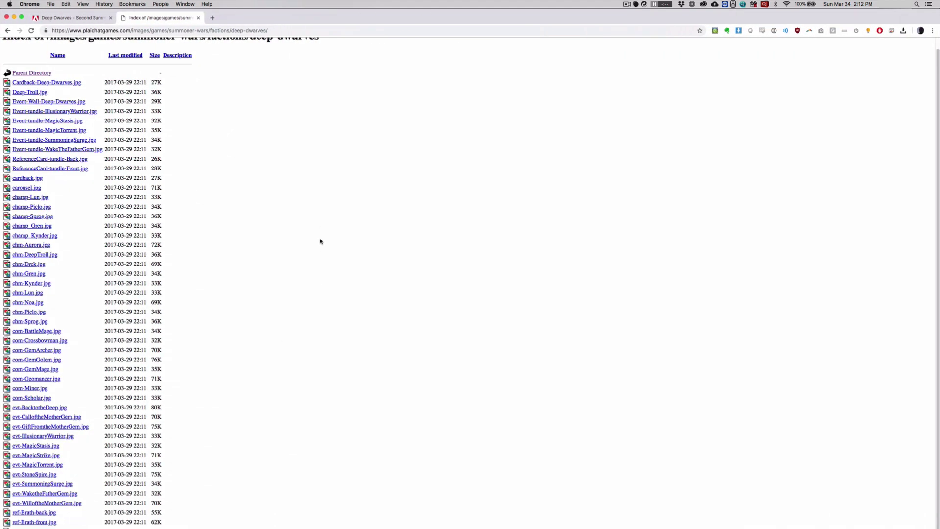
{"action": "scroll", "coordinate": [176, 342], "scroll_direction": "up", "scroll_amount": 2}
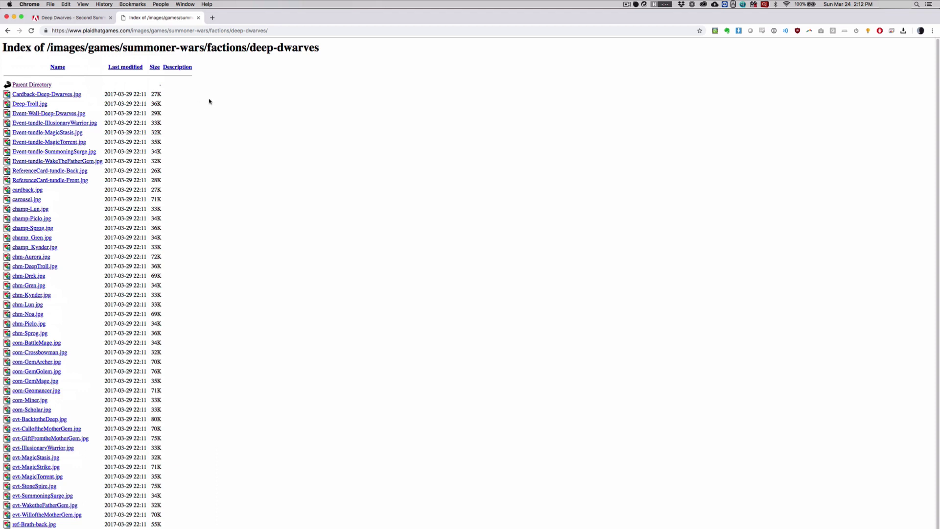
{"action": "left_click", "coordinate": [88, 33]}
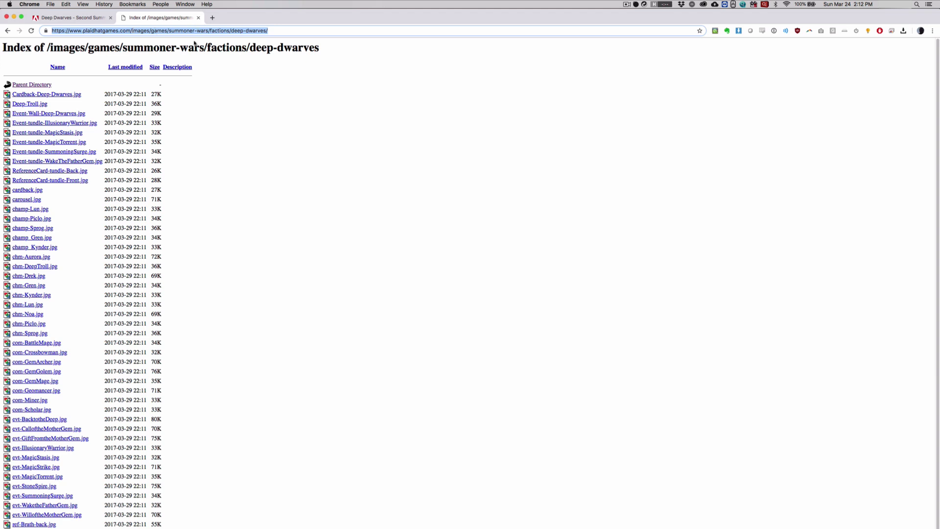
{"action": "left_click", "coordinate": [291, 167]}
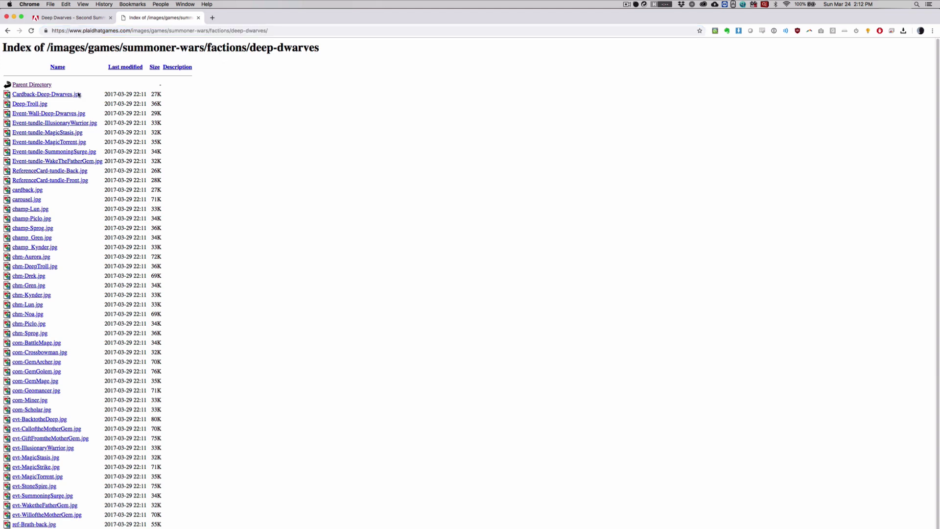
Go up to the factions directory and reopen the deep-dwarves folder to look through its card images.
{"action": "left_click", "coordinate": [32, 85]}
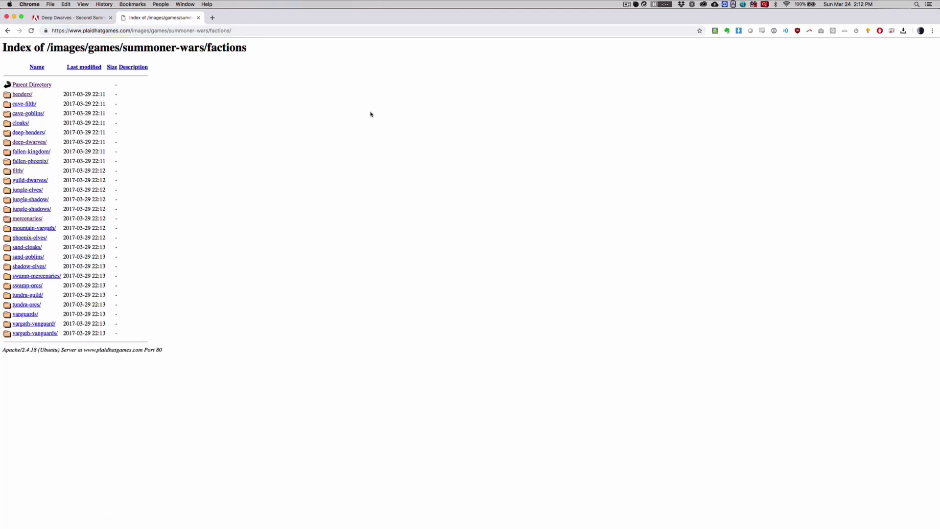
{"action": "left_click", "coordinate": [29, 143]}
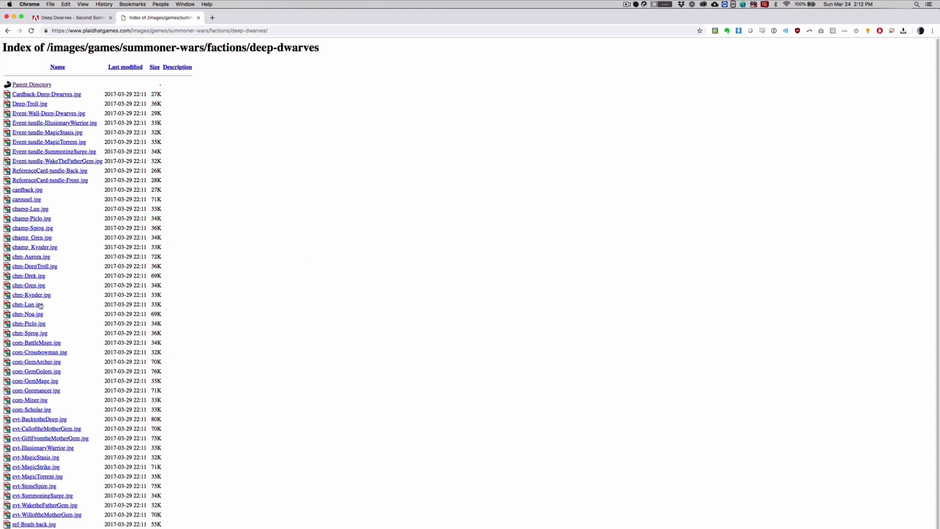
{"action": "scroll", "coordinate": [69, 444], "scroll_direction": "down", "scroll_amount": 3}
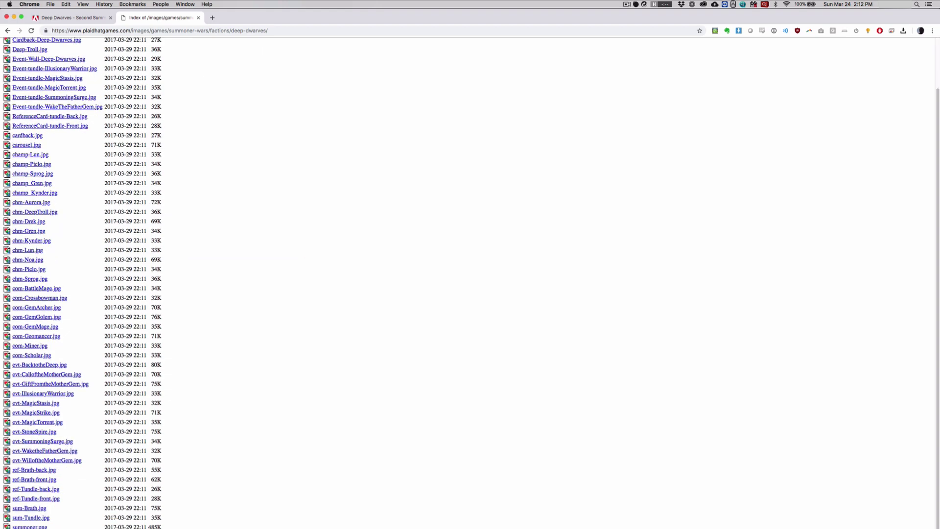
Look through the deep-dwarves file list and open the image downloader extension to browse the page's card thumbnails.
{"action": "scroll", "coordinate": [81, 371], "scroll_direction": "up", "scroll_amount": 3}
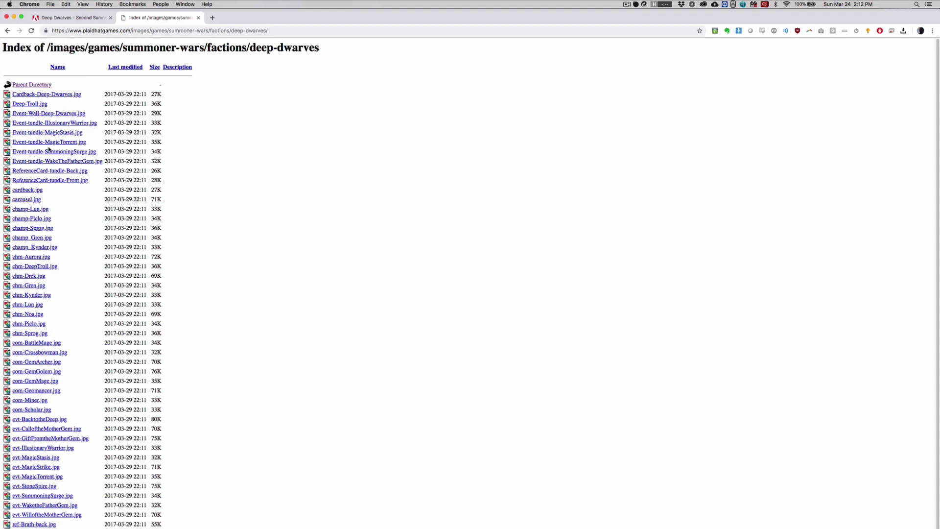
{"action": "scroll", "coordinate": [49, 149], "scroll_direction": "down", "scroll_amount": 3}
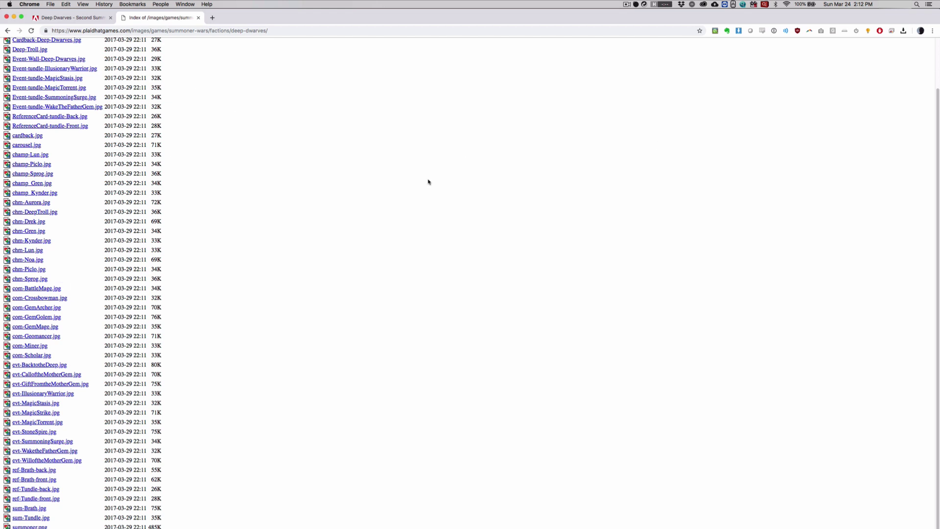
{"action": "left_click", "coordinate": [739, 31]}
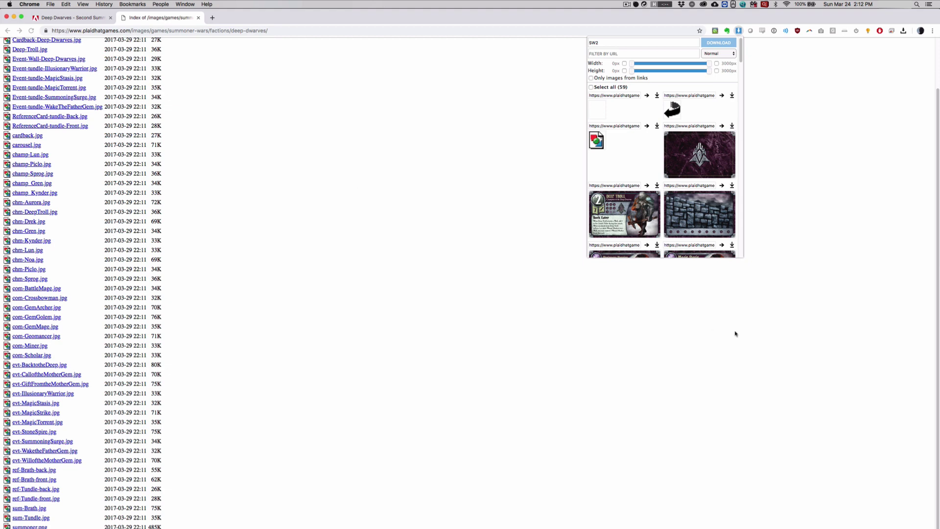
{"action": "scroll", "coordinate": [676, 200], "scroll_direction": "down", "scroll_amount": 2}
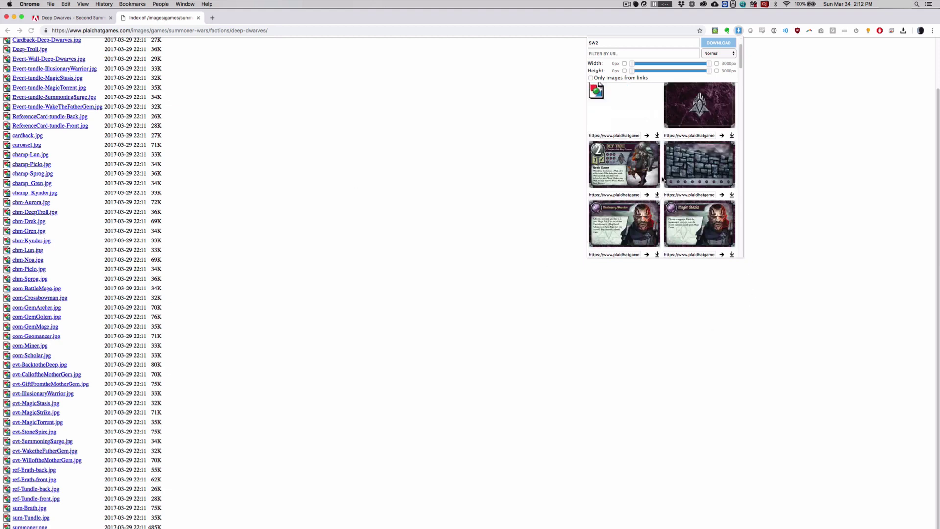
{"action": "scroll", "coordinate": [676, 201], "scroll_direction": "up", "scroll_amount": 2}
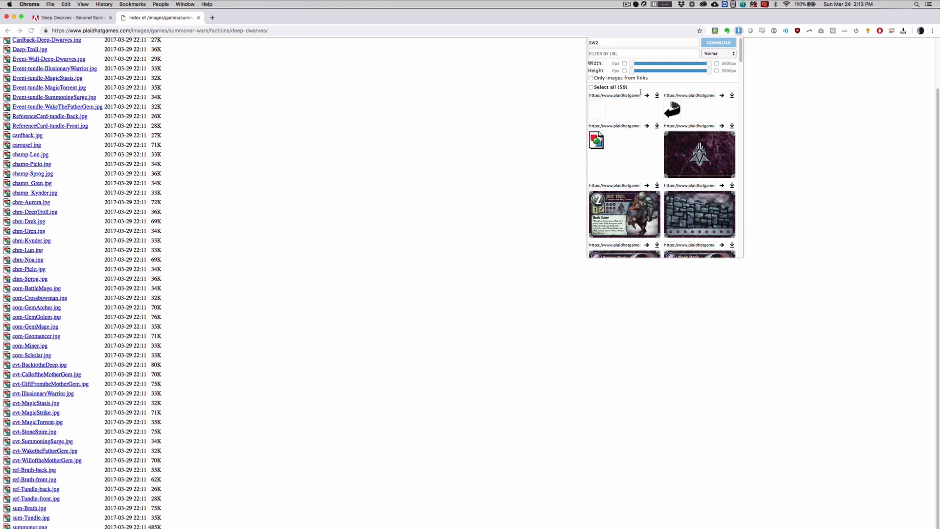
Select all the page's images in the downloader, set the save subfolder to SW3, and download them.
{"action": "left_click", "coordinate": [591, 87]}
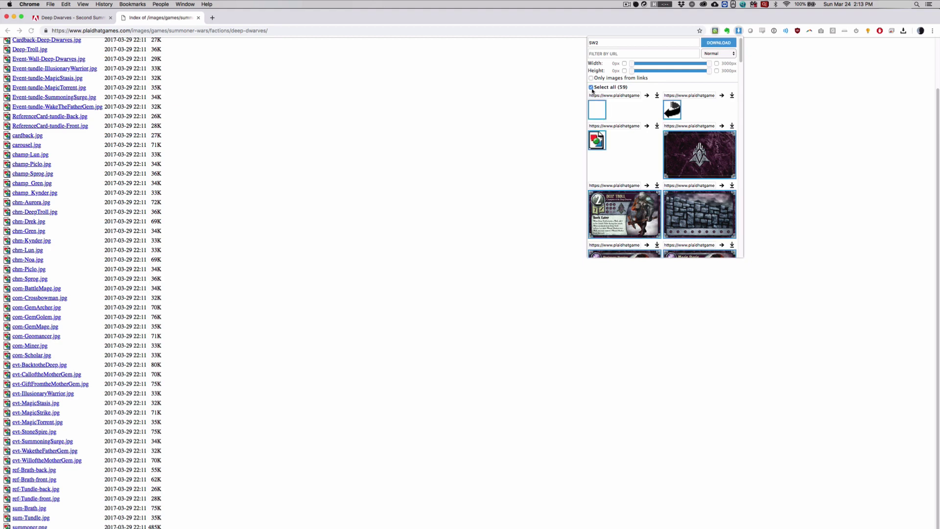
{"action": "scroll", "coordinate": [698, 200], "scroll_direction": "down", "scroll_amount": 10}
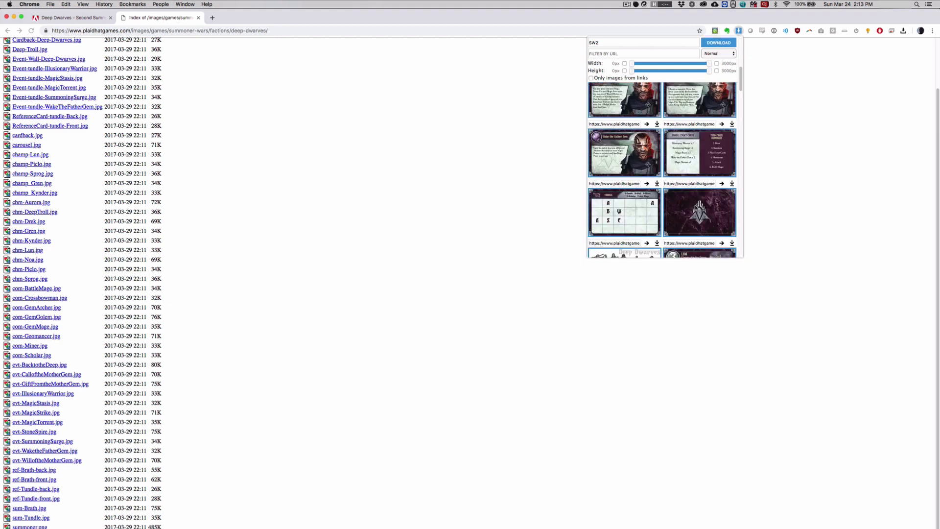
{"action": "scroll", "coordinate": [698, 204], "scroll_direction": "up", "scroll_amount": 10}
{"action": "left_click", "coordinate": [613, 42]}
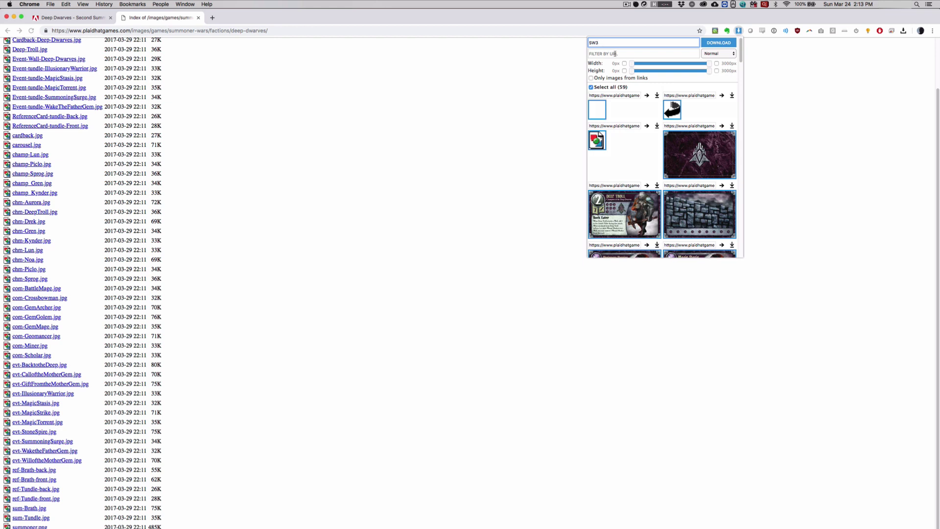
{"action": "left_click", "coordinate": [714, 43]}
{"action": "left_click", "coordinate": [594, 121]}
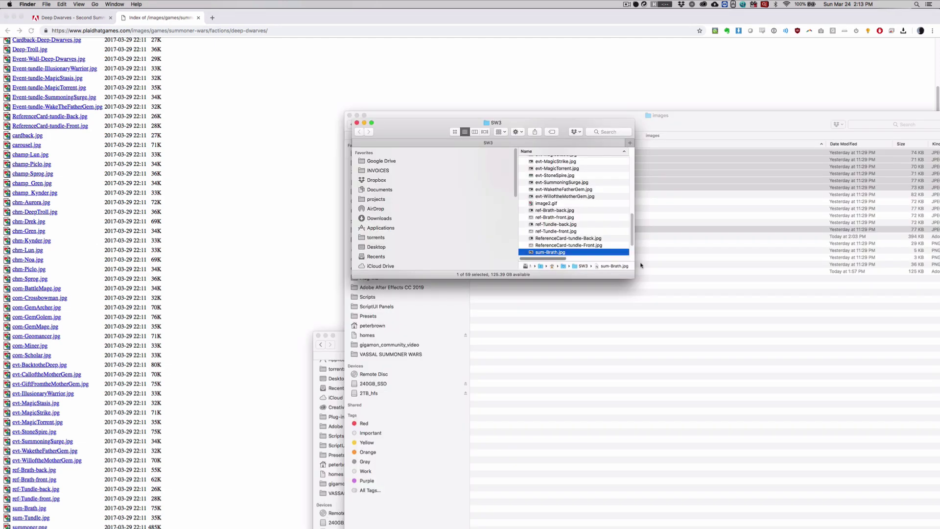
Enlarge the Finder window of the SW3 folder and place it beside the Plaid Hat product page.
{"action": "left_click_drag", "start_coordinate": [629, 283], "coordinate": [744, 474]}
{"action": "scroll", "coordinate": [596, 267], "scroll_direction": "up", "scroll_amount": 10}
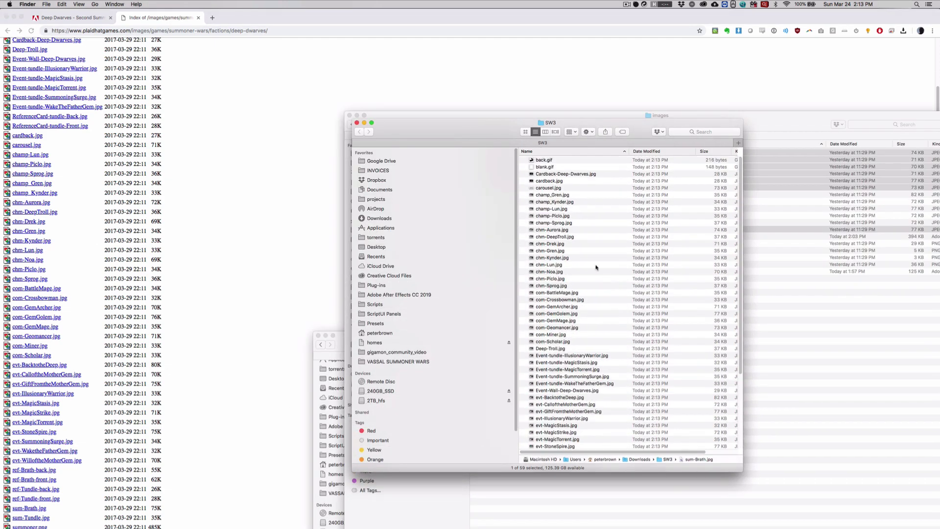
{"action": "left_click_drag", "start_coordinate": [520, 128], "coordinate": [385, 120]}
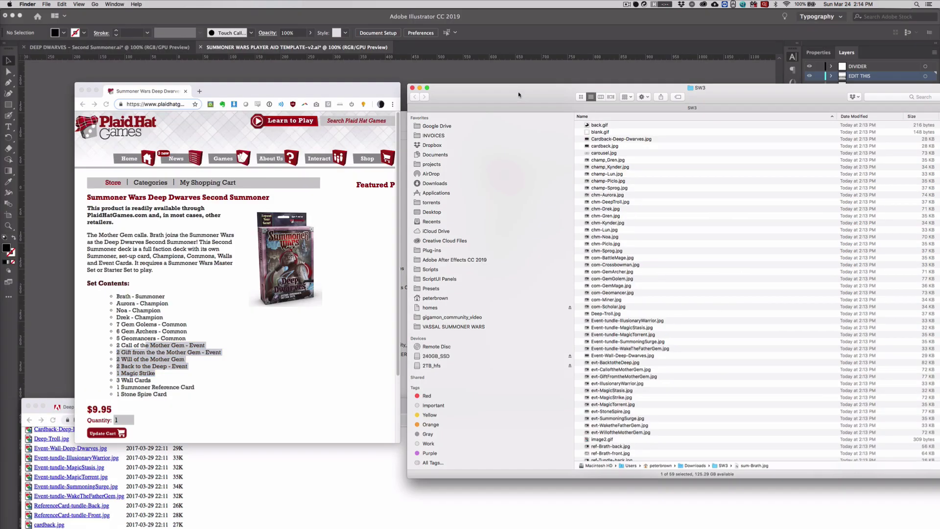
Using the product page's set contents as reference, search only the SW3 folder for "brath" and preview sum-Brath.jpg.
{"action": "left_click", "coordinate": [323, 362]}
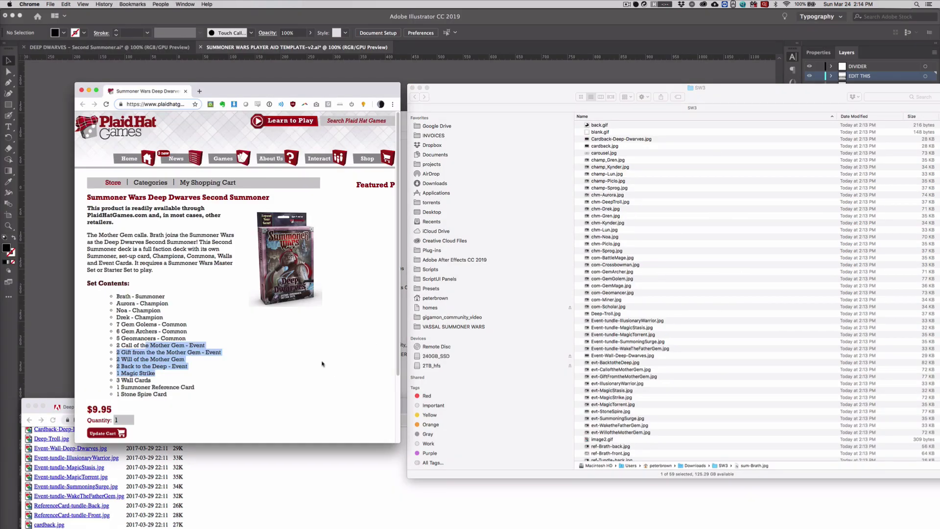
{"action": "left_click_drag", "start_coordinate": [116, 295], "coordinate": [120, 295]}
{"action": "left_click", "coordinate": [919, 97]}
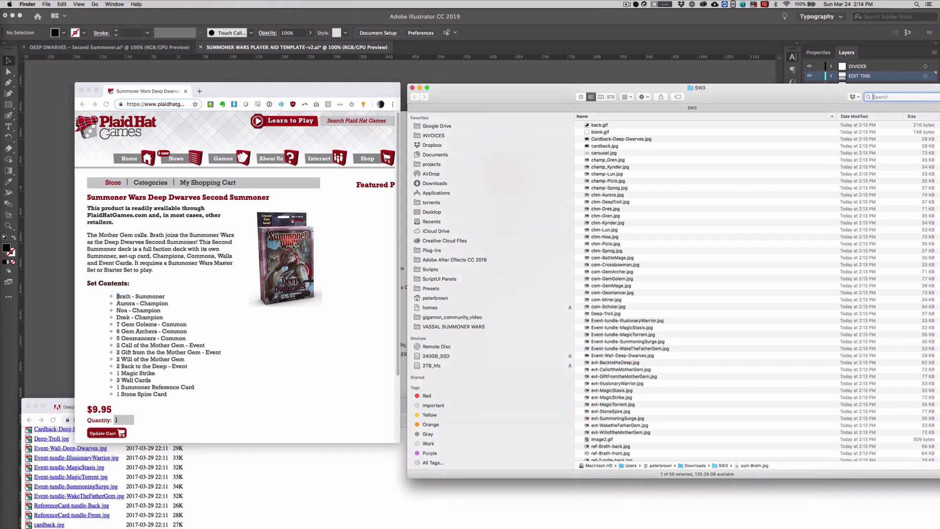
{"action": "type", "text": "brath"}
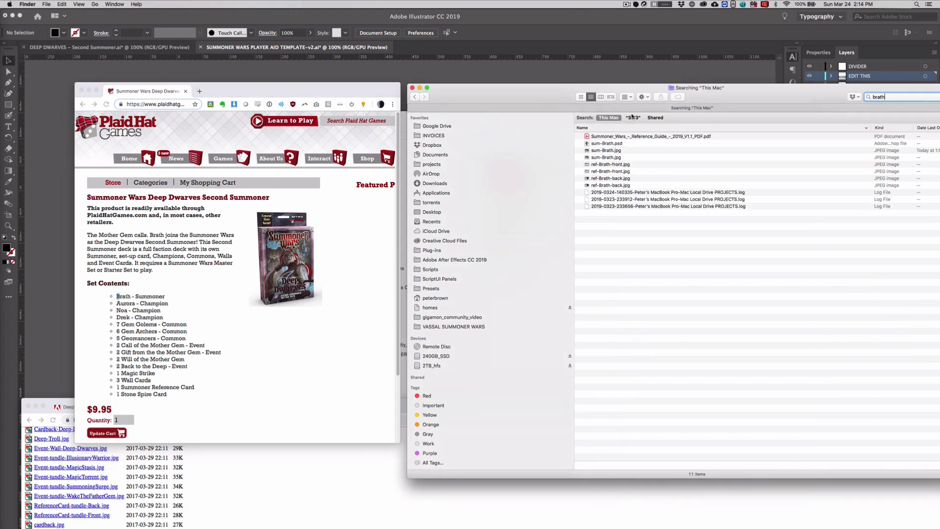
{"action": "left_click", "coordinate": [633, 117]}
{"action": "left_click", "coordinate": [609, 136]}
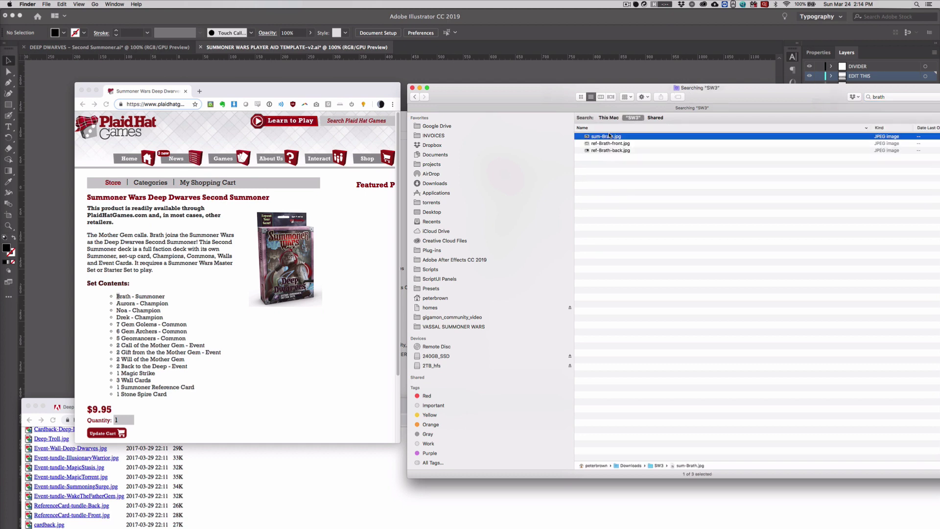
{"action": "key", "text": "space"}
{"action": "key", "text": "space"}
{"action": "left_click_drag", "start_coordinate": [611, 137], "coordinate": [614, 182]}
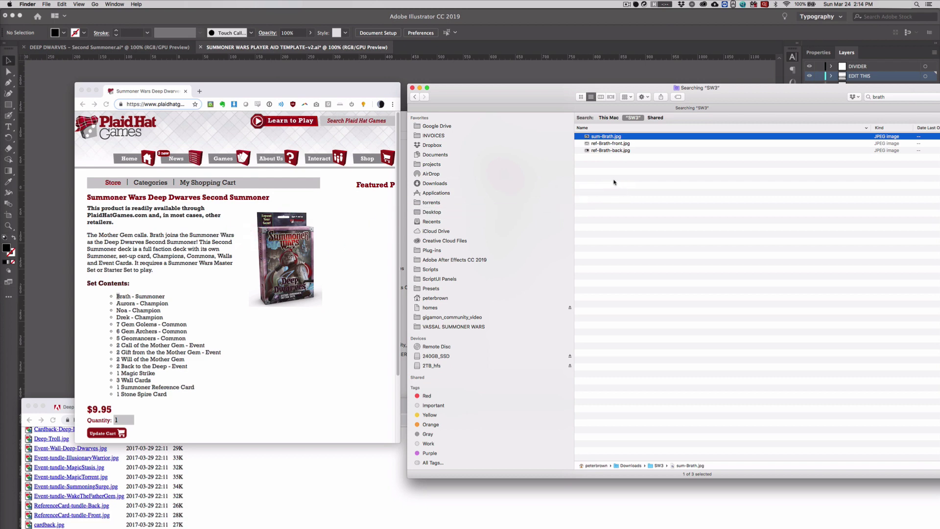
{"action": "left_click", "coordinate": [651, 182]}
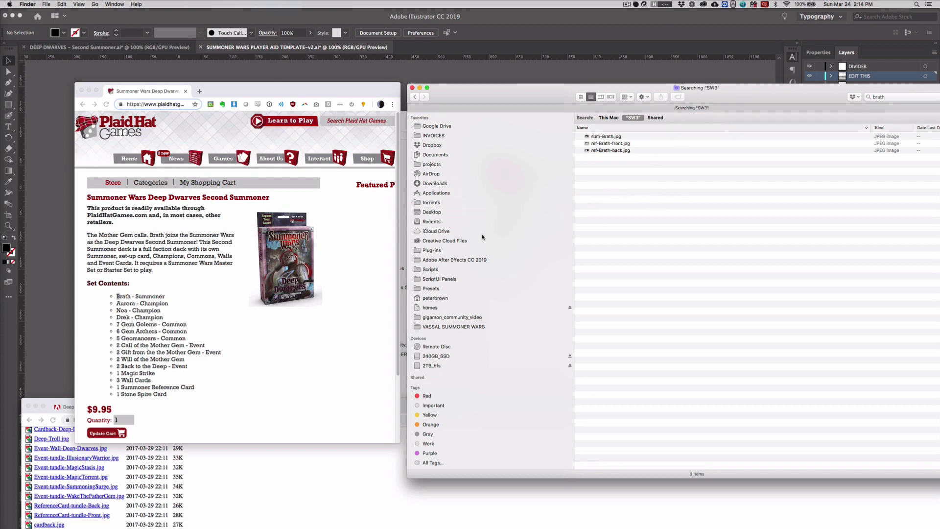
Open the images folder of Deep Dwarves - Second Summoner inside VASSAL SUMMONER WARS and reposition its window.
{"action": "left_click", "coordinate": [130, 304]}
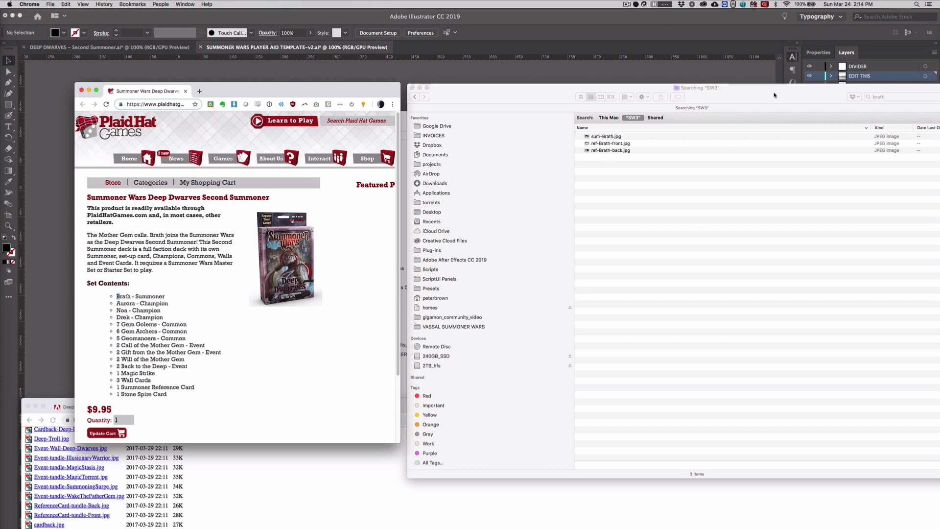
{"action": "left_click", "coordinate": [452, 330]}
{"action": "left_click", "coordinate": [451, 330]}
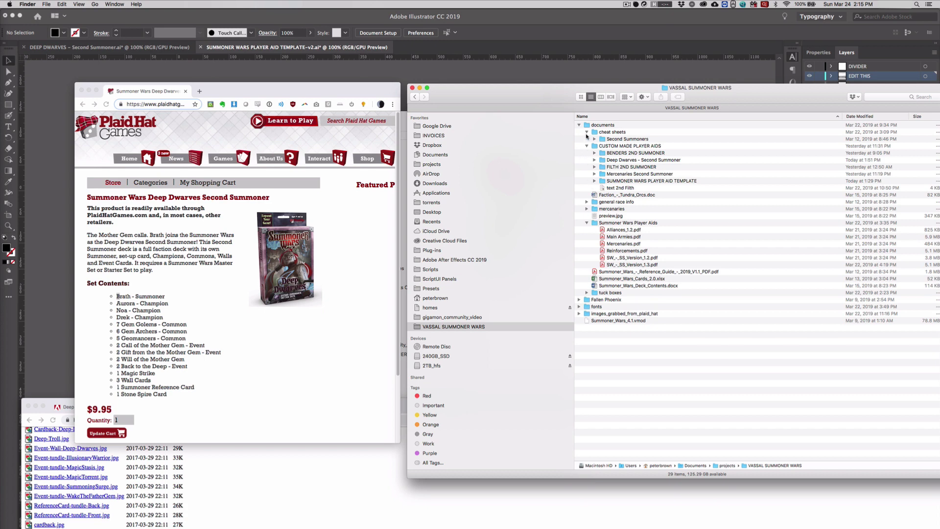
{"action": "double_click", "coordinate": [620, 160]}
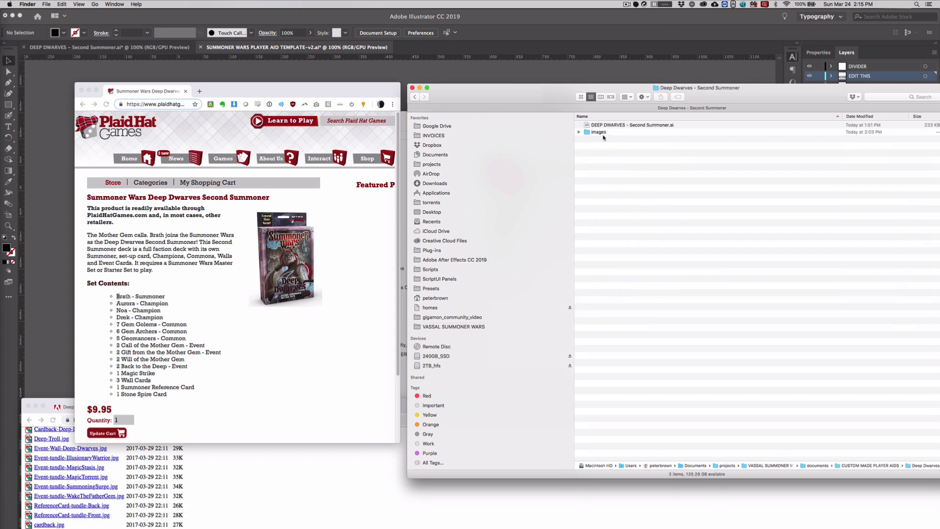
{"action": "double_click", "coordinate": [598, 132]}
{"action": "left_click_drag", "start_coordinate": [748, 100], "coordinate": [560, 107]}
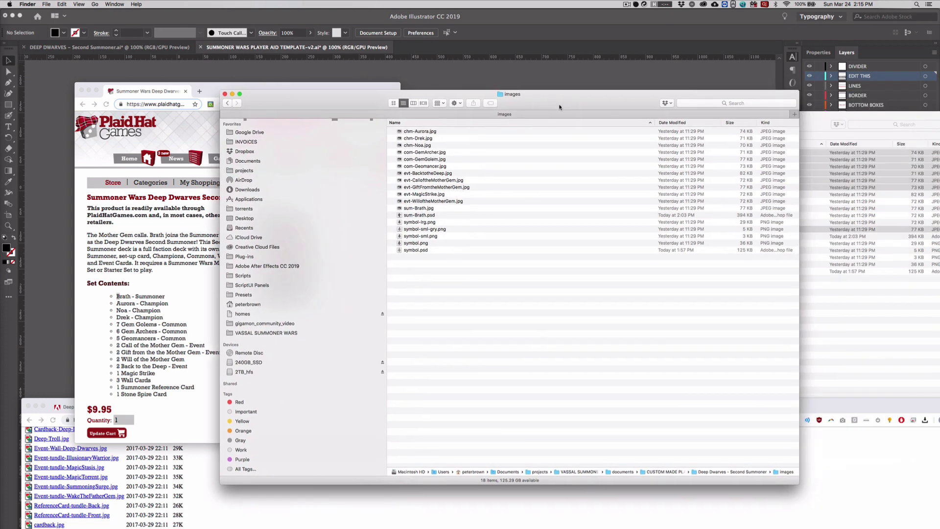
Preview the card images from chm-Aurora.jpg through com-GemArcher.jpg and back, close the preview, and clear the selection.
{"action": "left_click", "coordinate": [431, 132]}
{"action": "key", "text": "space"}
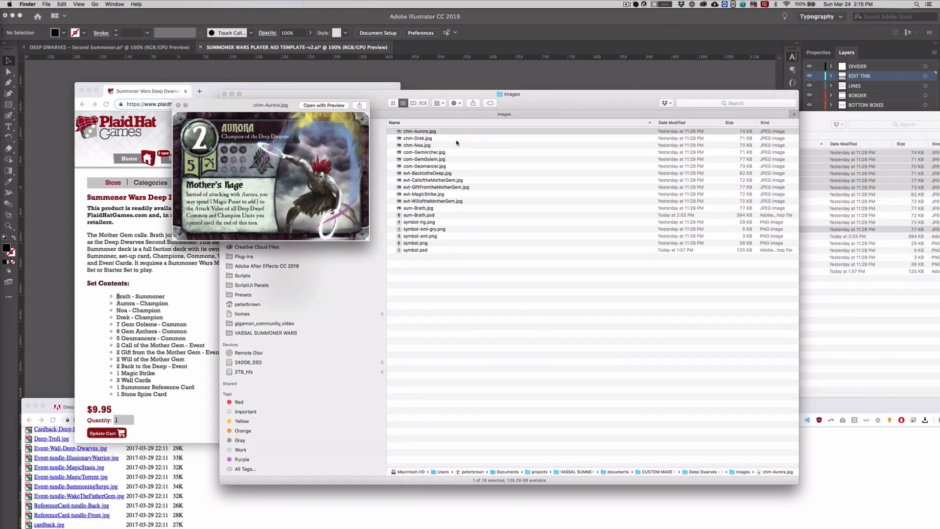
{"action": "key", "text": "Down"}
{"action": "key", "text": "Down"}
{"action": "key", "text": "Down"}
{"action": "key", "text": "Up"}
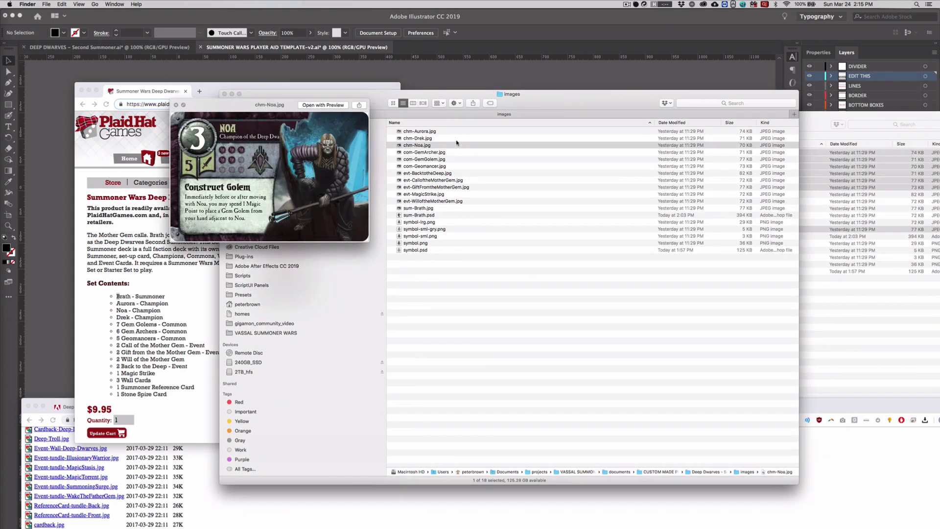
{"action": "key", "text": "Up"}
{"action": "key", "text": "Up"}
{"action": "key", "text": "space"}
{"action": "left_click", "coordinate": [496, 298]}
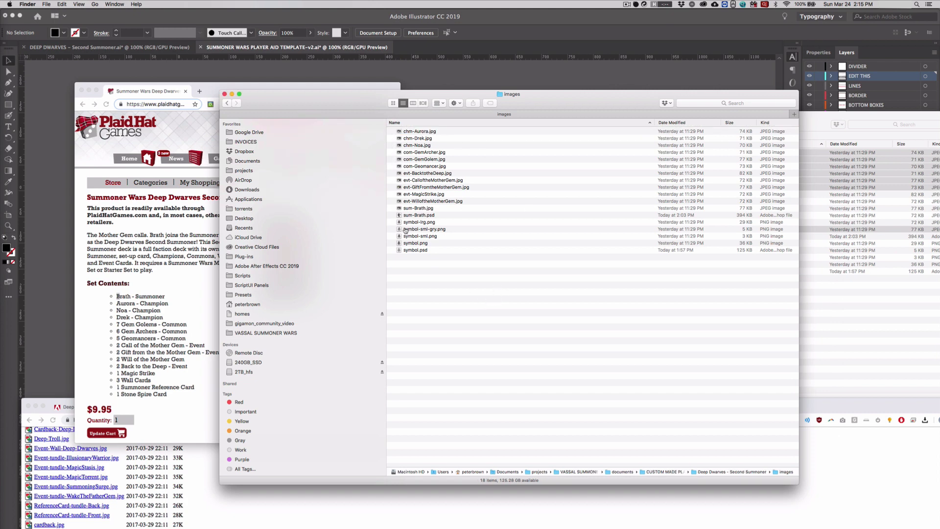
Switch to Acrobat to check the cut-out figures on the Deep Dwarves sheet of Main Armies.pdf, and return to Finder.
{"action": "key", "text": "super+Tab"}
{"action": "key", "text": "super+Tab"}
{"action": "key", "text": "super+Tab"}
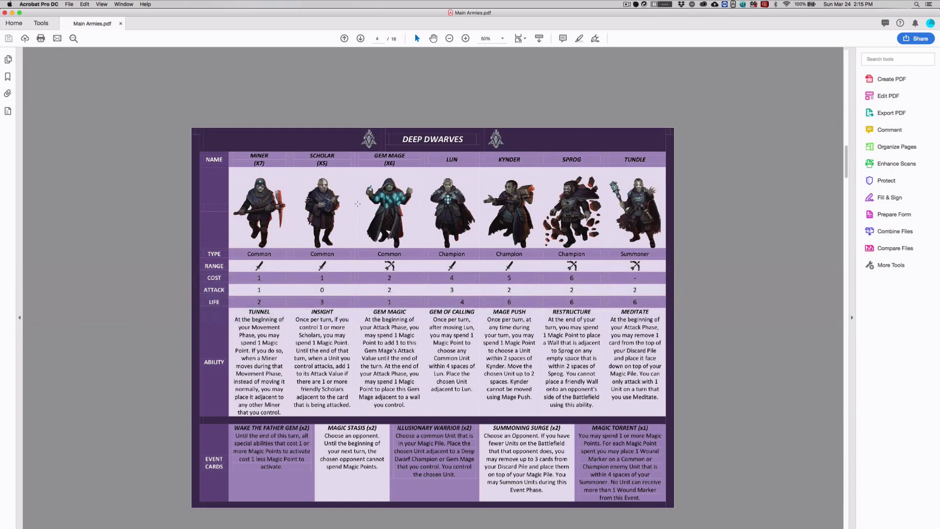
{"action": "key", "text": "super+Tab"}
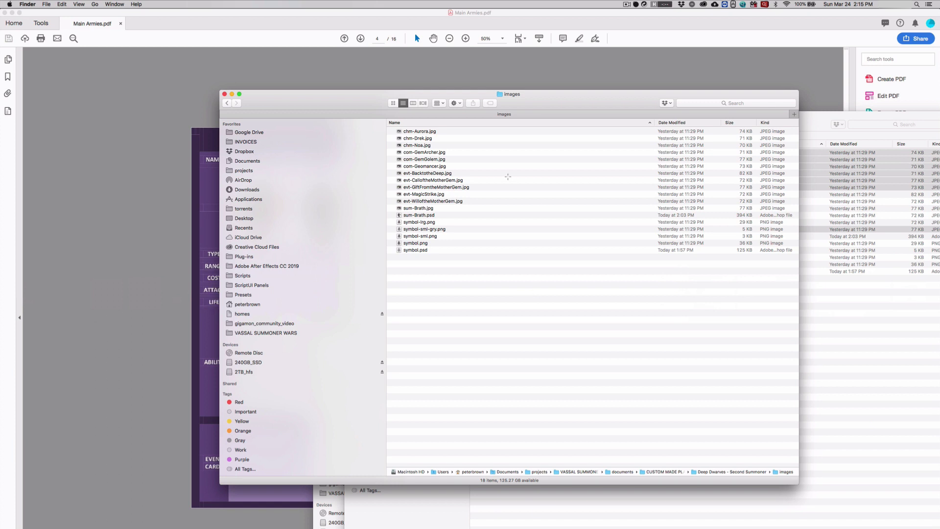
Preview chm-Aurora.jpg and chm-Drek.jpg to compare the character artwork, and close the preview.
{"action": "key", "text": "Up"}
{"action": "left_click", "coordinate": [527, 365]}
{"action": "left_click", "coordinate": [422, 131]}
{"action": "key", "text": "space"}
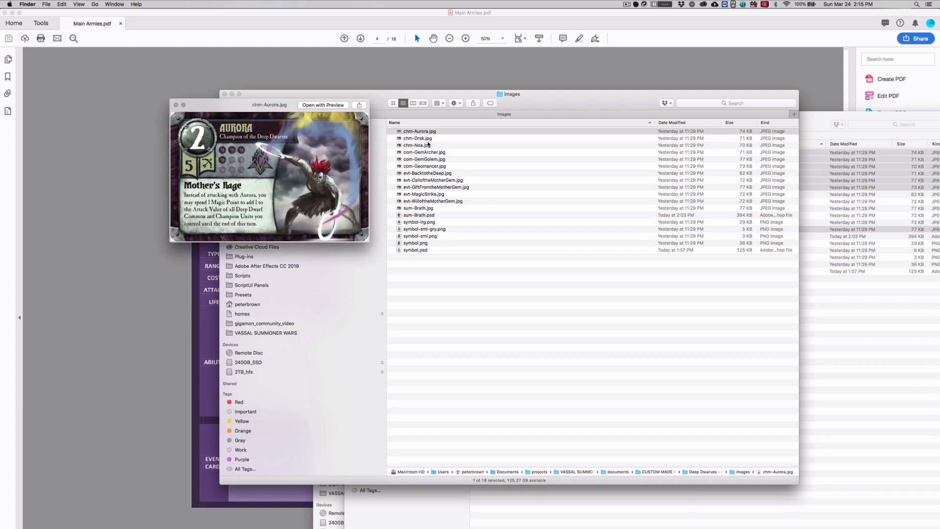
{"action": "left_click", "coordinate": [433, 294]}
{"action": "left_click", "coordinate": [411, 138]}
{"action": "key", "text": "space"}
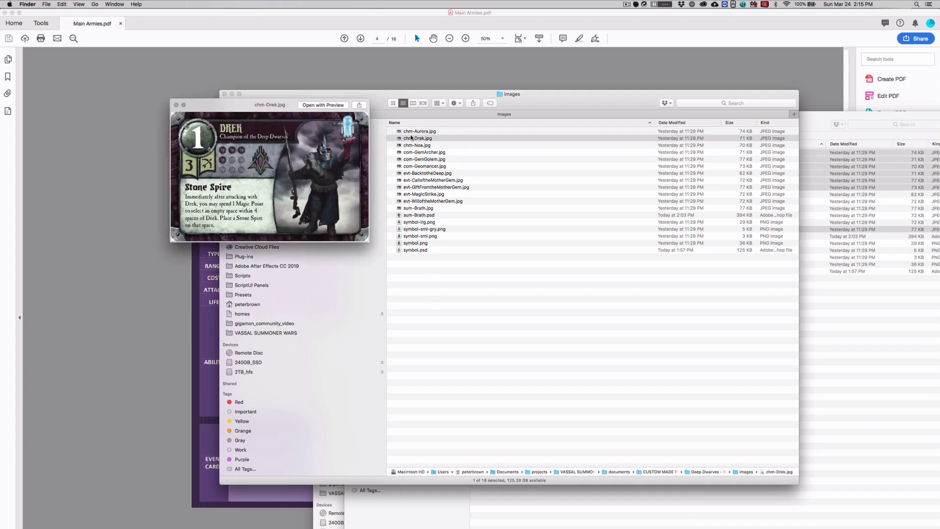
{"action": "key", "text": "space"}
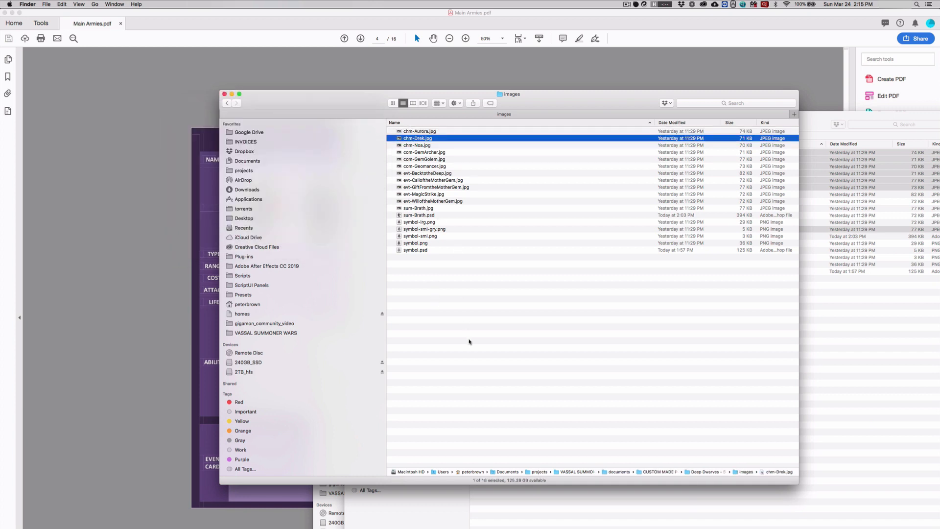
Open chm-Drek.jpg from the images folder in Adobe Photoshop CC 2019.
{"action": "left_click", "coordinate": [468, 339]}
{"action": "right_click", "coordinate": [433, 139]}
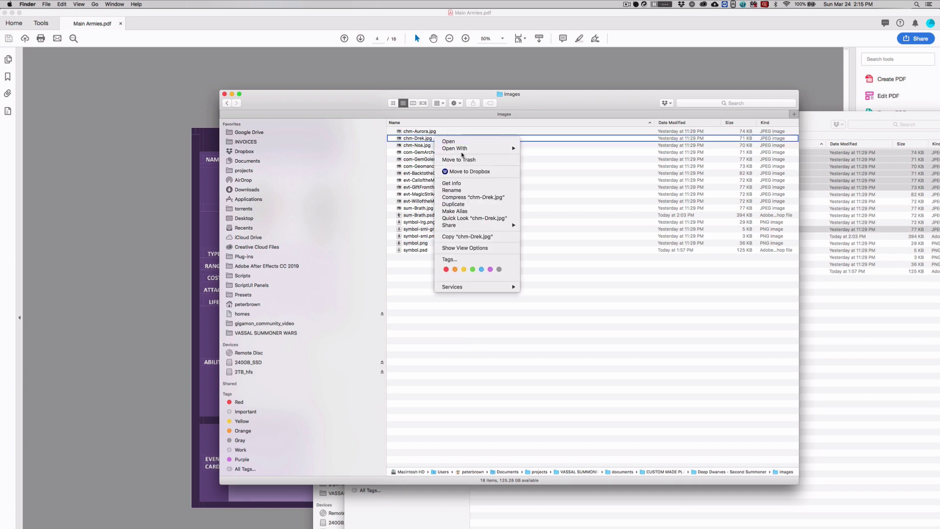
{"action": "mouse_move", "coordinate": [462, 152]}
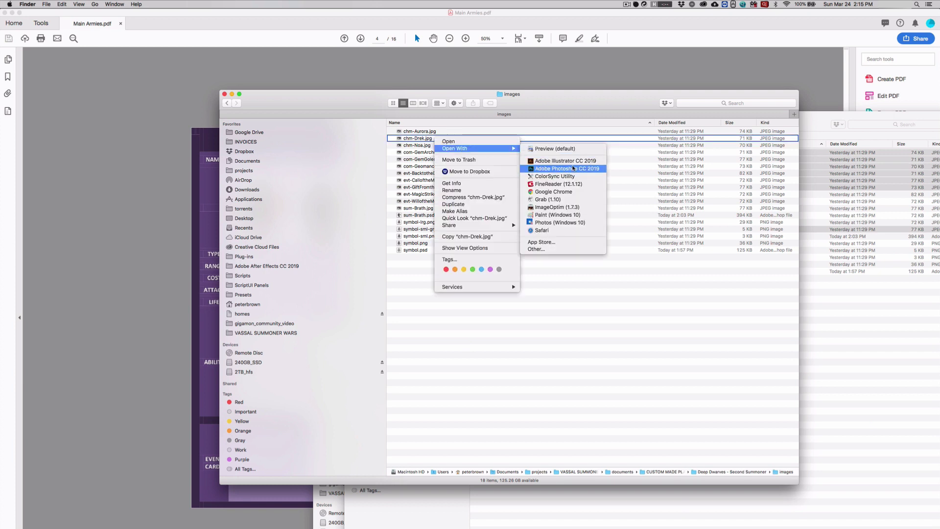
{"action": "left_click", "coordinate": [573, 169]}
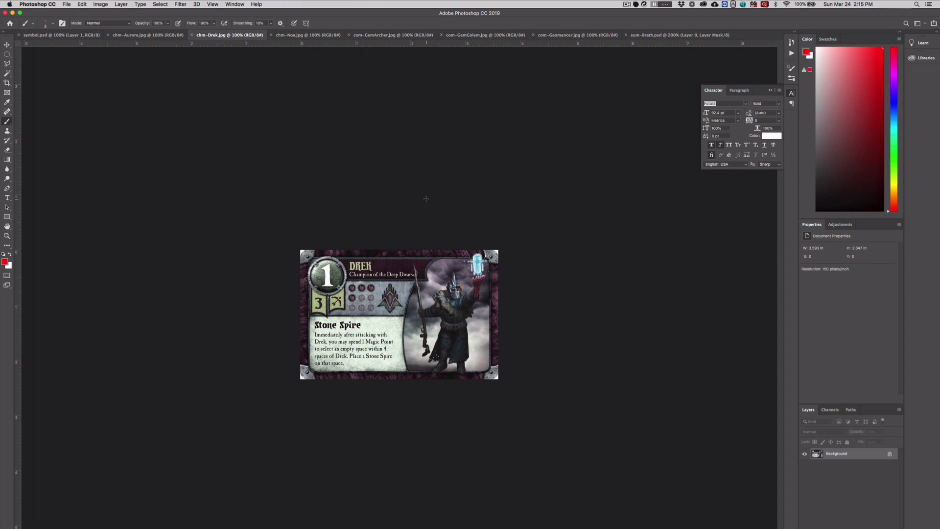
Crop the Drek card from its left edge to about 1.6 in wide, keeping only the character artwork side.
{"action": "key", "text": "super+equal"}
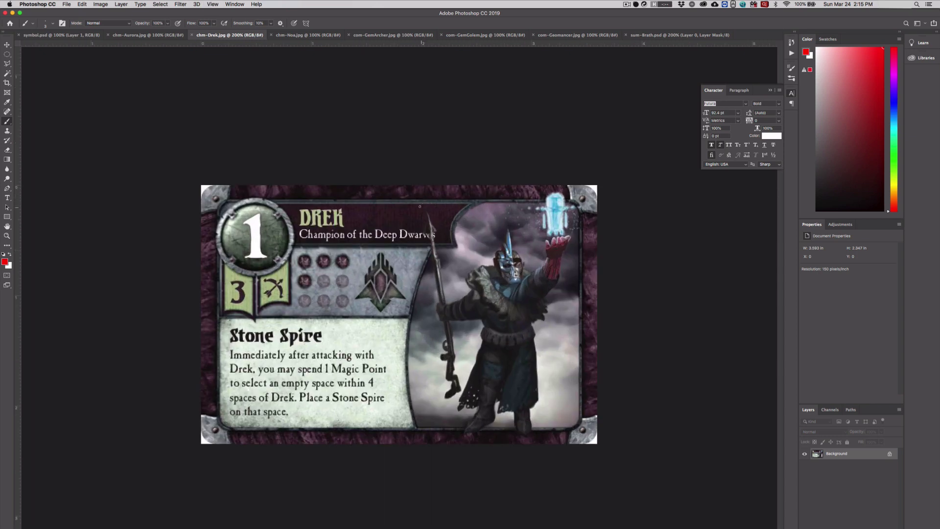
{"action": "key", "text": "c"}
{"action": "left_click_drag", "start_coordinate": [201, 315], "coordinate": [310, 311]}
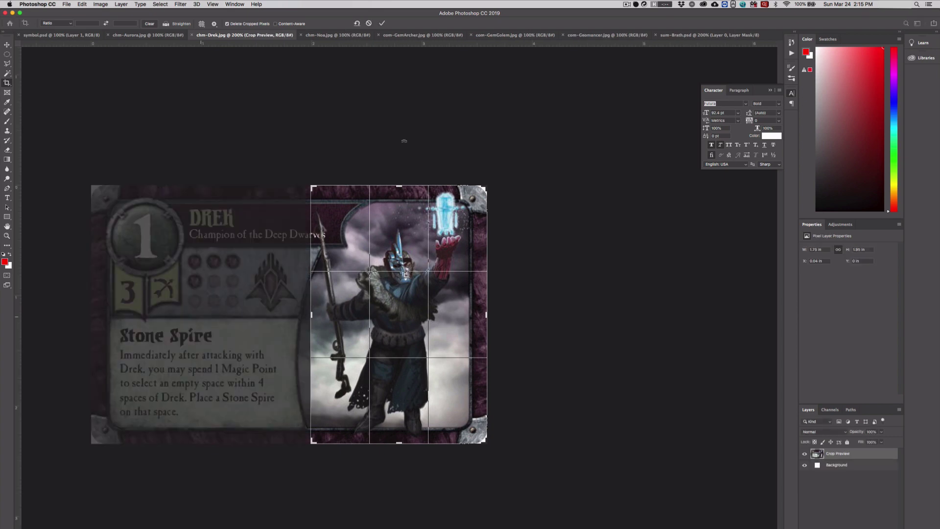
{"action": "key", "text": "Return"}
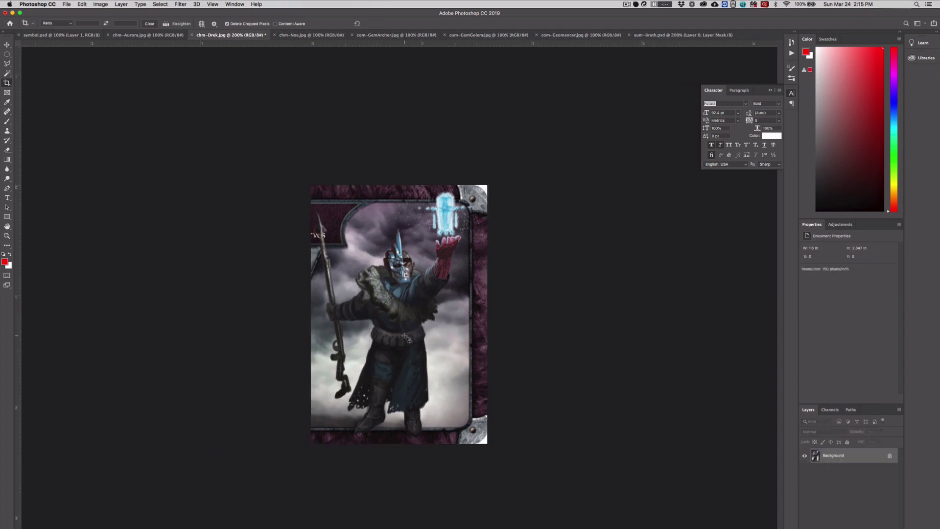
Start Select and Mask on the Drek card, lower the preview transparency, and select the figure's torso, fur collar and robe.
{"action": "left_click", "coordinate": [159, 4]}
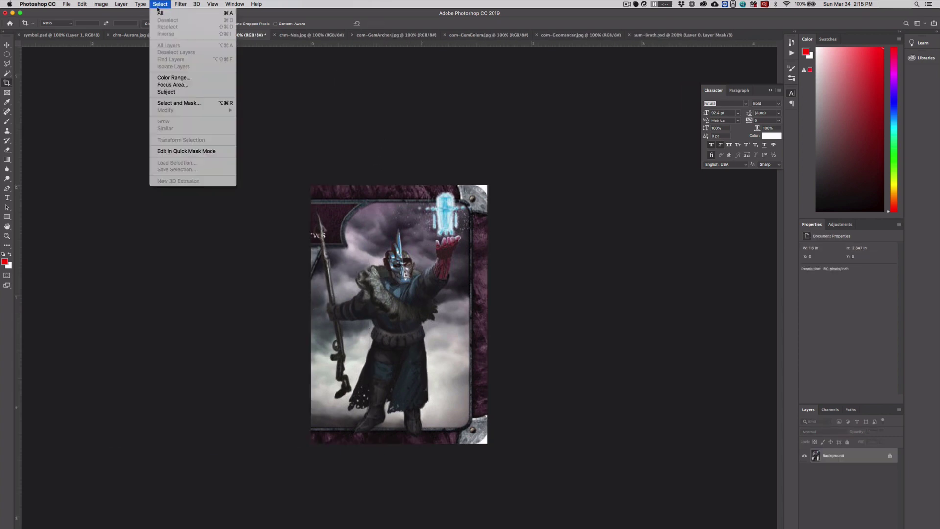
{"action": "left_click", "coordinate": [189, 103]}
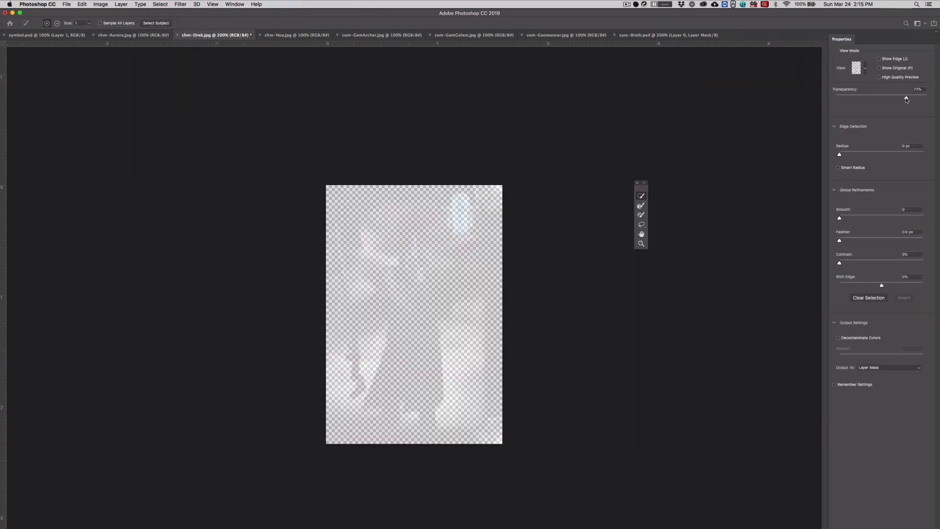
{"action": "left_click_drag", "start_coordinate": [906, 97], "coordinate": [869, 115]}
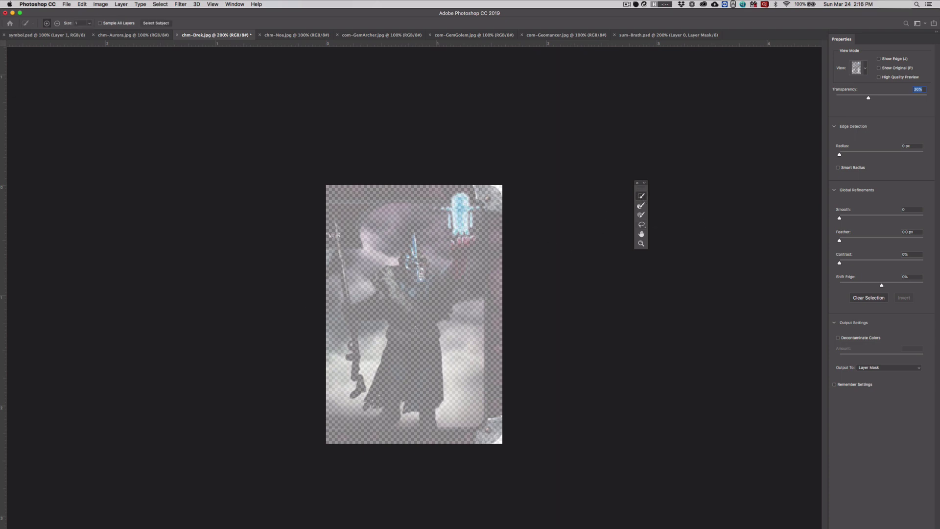
{"action": "left_click_drag", "start_coordinate": [412, 270], "coordinate": [412, 355]}
{"action": "left_click_drag", "start_coordinate": [393, 294], "coordinate": [384, 305]}
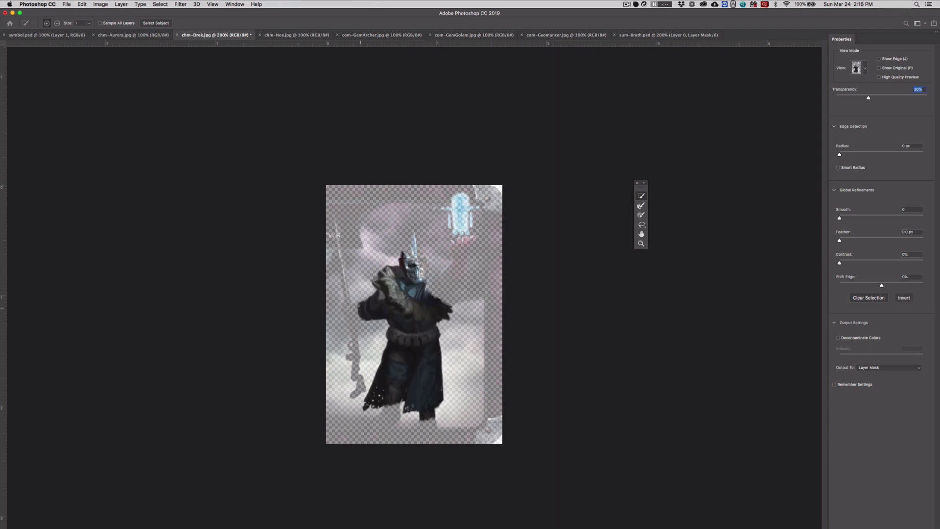
Add the outstretched arm and the rifle's lower part to the selection, subtracting the background between the rifle and the body.
{"action": "left_click", "coordinate": [349, 308]}
{"action": "left_click_drag", "start_coordinate": [353, 324], "coordinate": [355, 335]}
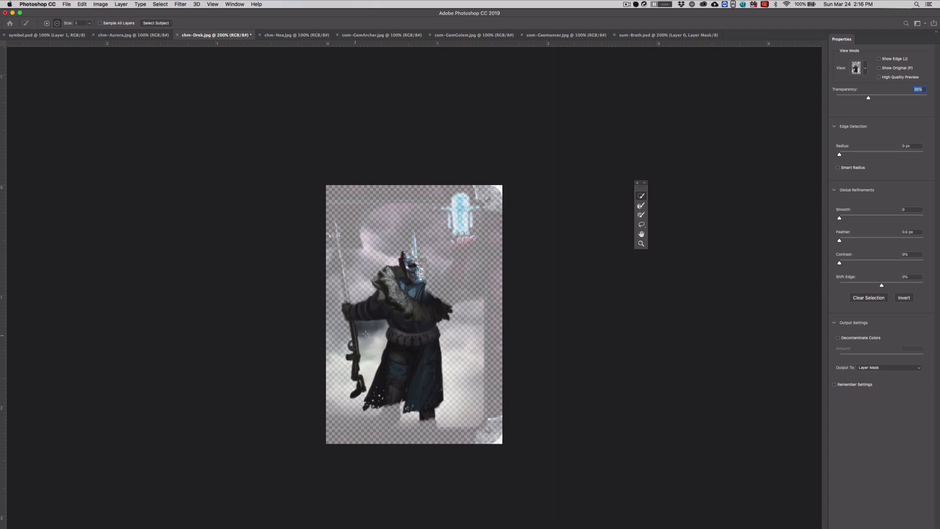
{"action": "left_click", "coordinate": [368, 331], "text": "alt"}
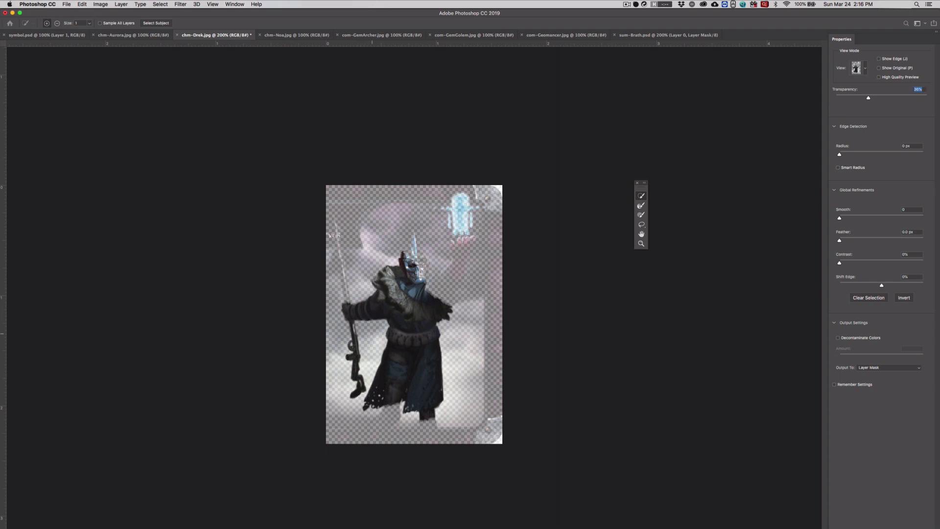
Add the helmet with its crest, the glowing crystal and the raised arm to the selection.
{"action": "left_click", "coordinate": [423, 263]}
{"action": "left_click", "coordinate": [418, 255]}
{"action": "left_click_drag", "start_coordinate": [419, 255], "coordinate": [413, 242]}
{"action": "left_click", "coordinate": [407, 253]}
{"action": "left_click", "coordinate": [461, 216]}
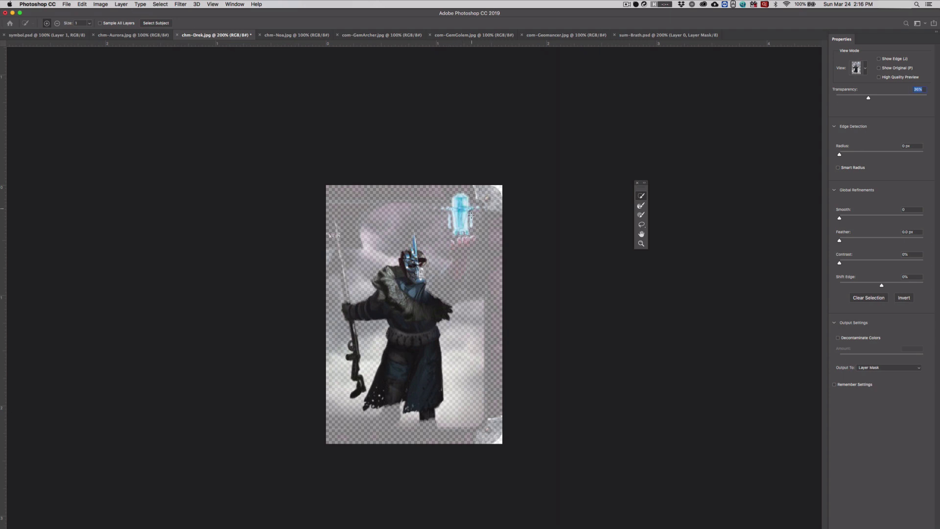
{"action": "left_click_drag", "start_coordinate": [462, 243], "coordinate": [461, 252]}
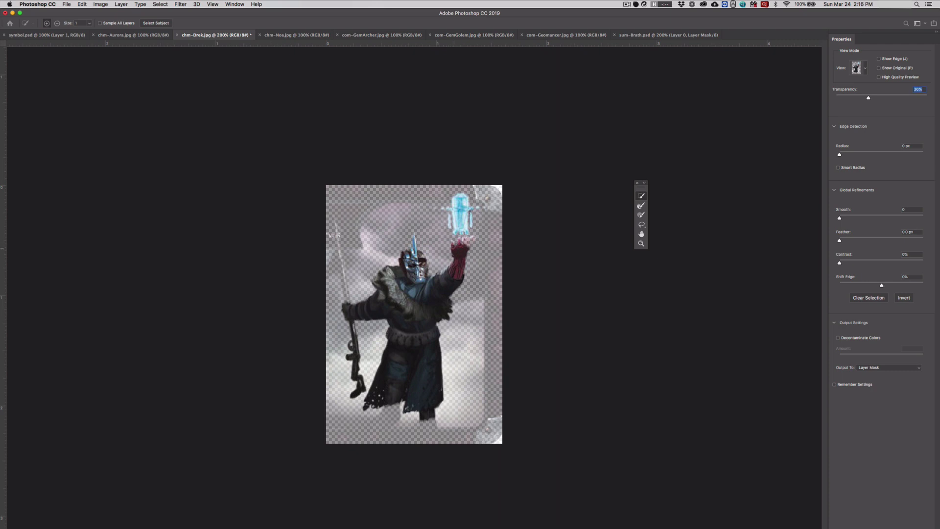
Add the raised hand's fingers, subtract the background beside the raised arm, and add both boots to the selection.
{"action": "left_click", "coordinate": [472, 239]}
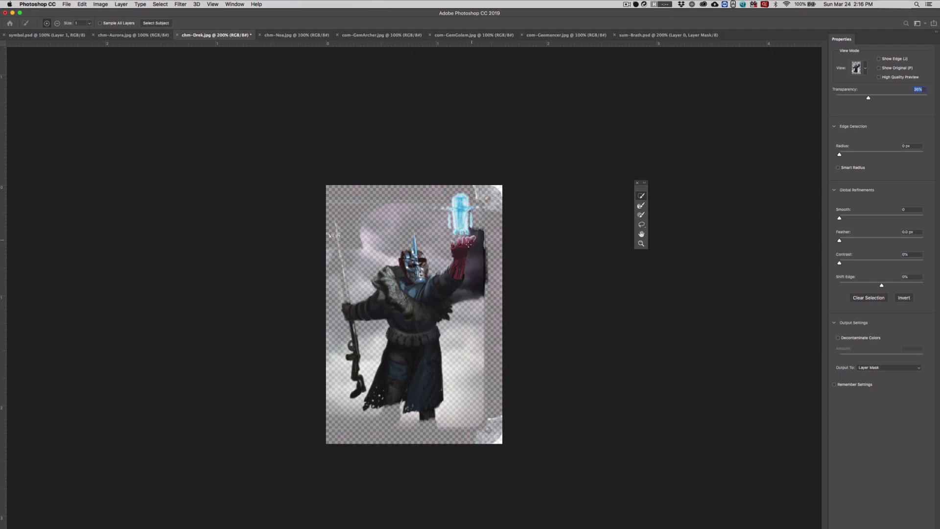
{"action": "left_click", "coordinate": [480, 258], "text": "alt"}
{"action": "mouse_move", "coordinate": [479, 259]}
{"action": "left_mouse_down"}
{"action": "mouse_move", "coordinate": [478, 291]}
{"action": "mouse_move", "coordinate": [455, 299]}
{"action": "left_mouse_up"}
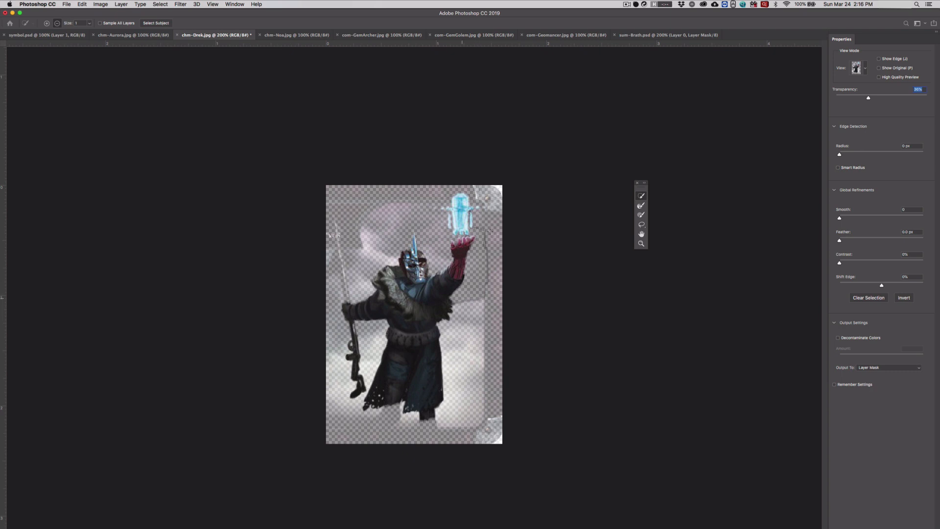
{"action": "left_click_drag", "start_coordinate": [488, 231], "coordinate": [484, 288]}
{"action": "mouse_move", "coordinate": [428, 414]}
{"action": "left_mouse_down"}
{"action": "mouse_move", "coordinate": [427, 440]}
{"action": "mouse_move", "coordinate": [376, 428]}
{"action": "mouse_move", "coordinate": [377, 443]}
{"action": "mouse_move", "coordinate": [451, 435]}
{"action": "mouse_move", "coordinate": [424, 439]}
{"action": "left_mouse_up"}
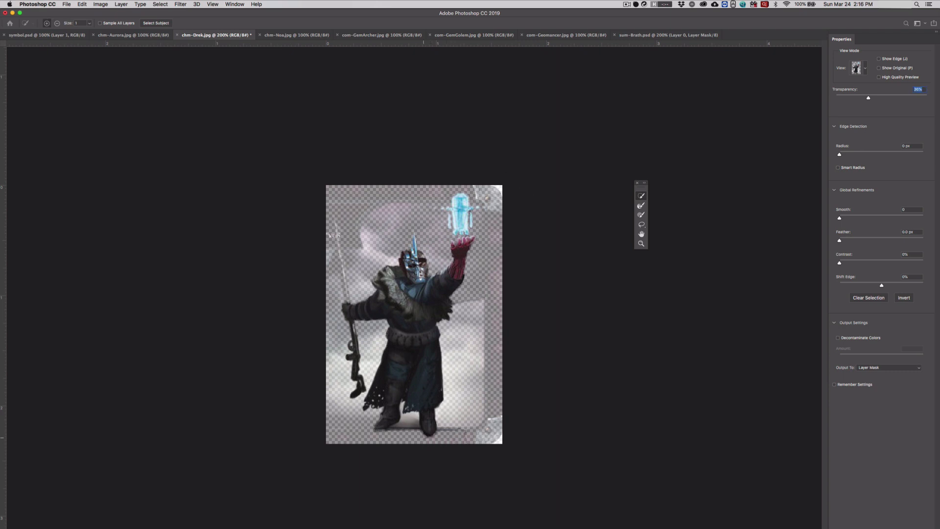
Paint the thin barrel and tip of the rifle into the selection with a smaller brush, with the preview transparency at 17%.
{"action": "left_click", "coordinate": [640, 214]}
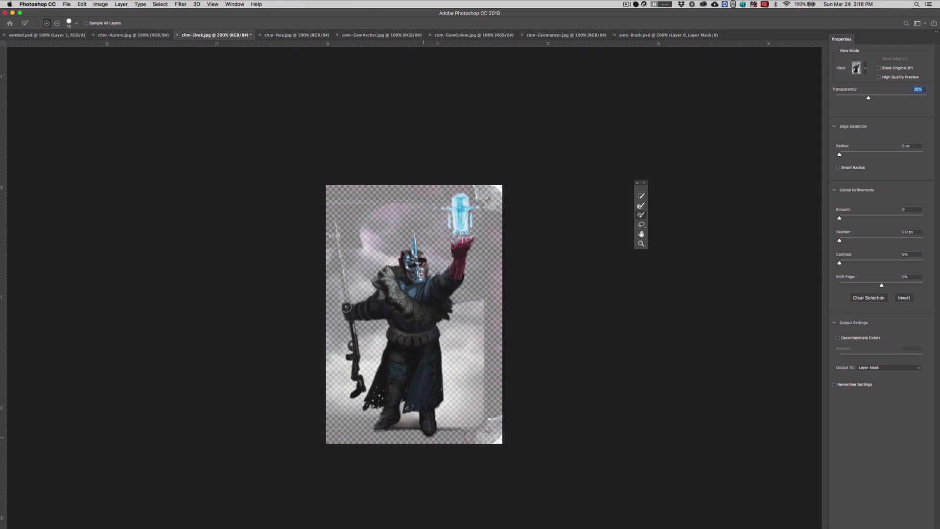
{"action": "key", "text": "bracketleft"}
{"action": "mouse_move", "coordinate": [338, 238]}
{"action": "left_mouse_down"}
{"action": "mouse_move", "coordinate": [344, 290]}
{"action": "mouse_move", "coordinate": [341, 270]}
{"action": "left_mouse_up"}
{"action": "left_click_drag", "start_coordinate": [870, 98], "coordinate": [849, 102]}
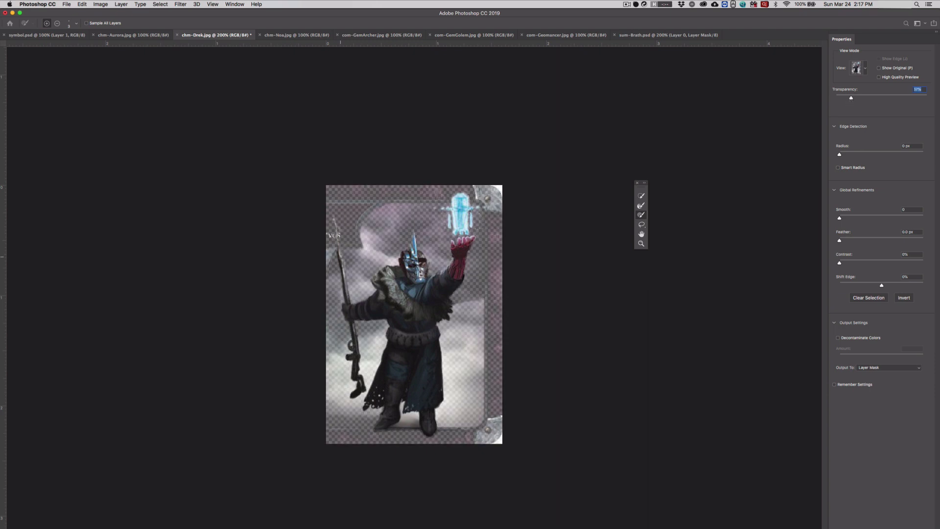
{"action": "key", "text": "super+equal"}
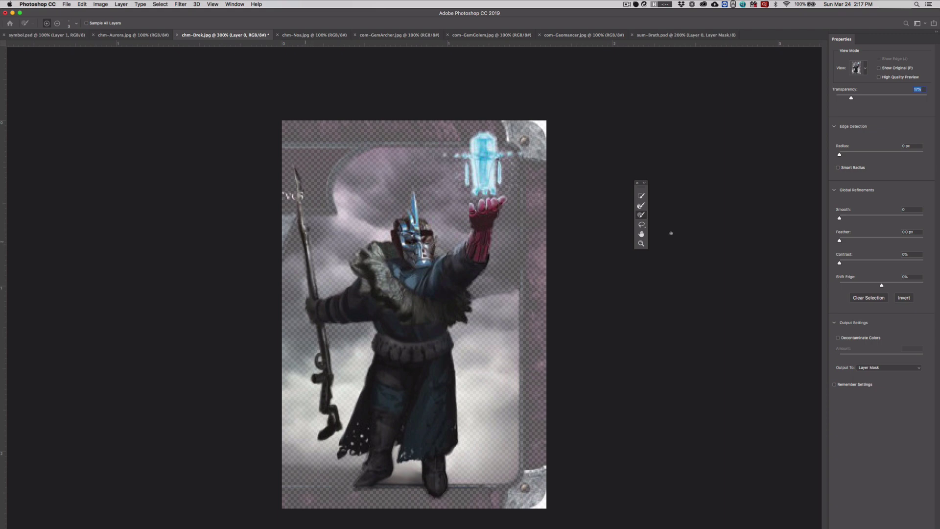
Set the preview transparency to 100%, subtract the background between the boots, and output the selection as a layer mask.
{"action": "left_click_drag", "start_coordinate": [850, 97], "coordinate": [926, 98]}
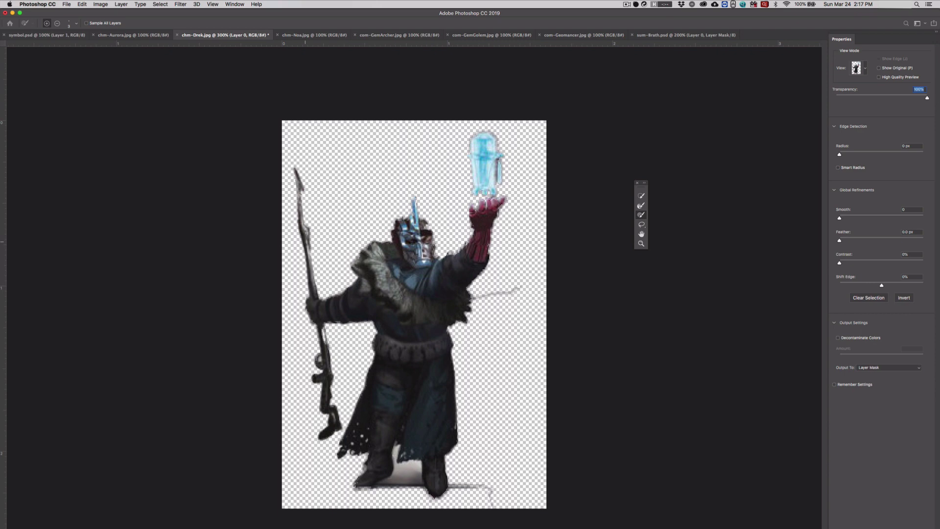
{"action": "key", "text": "w"}
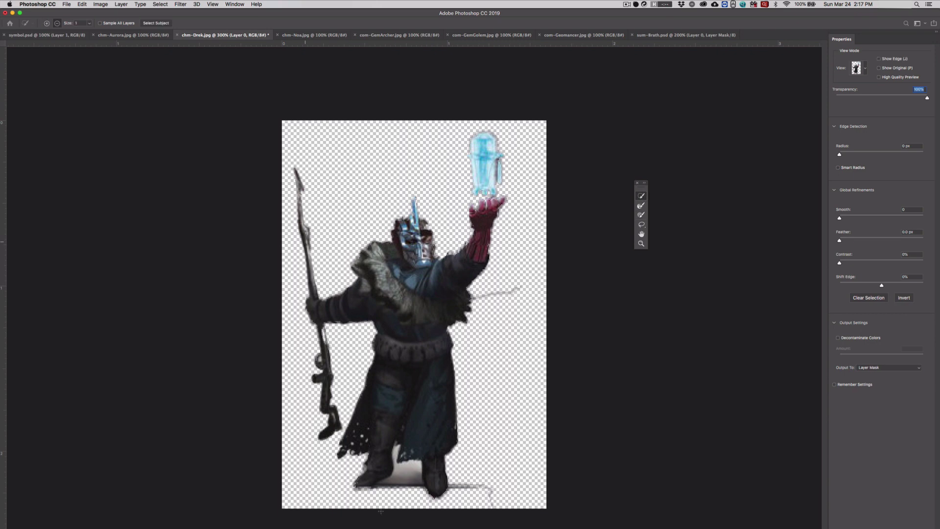
{"action": "left_click", "coordinate": [401, 472]}
{"action": "left_click", "coordinate": [387, 485]}
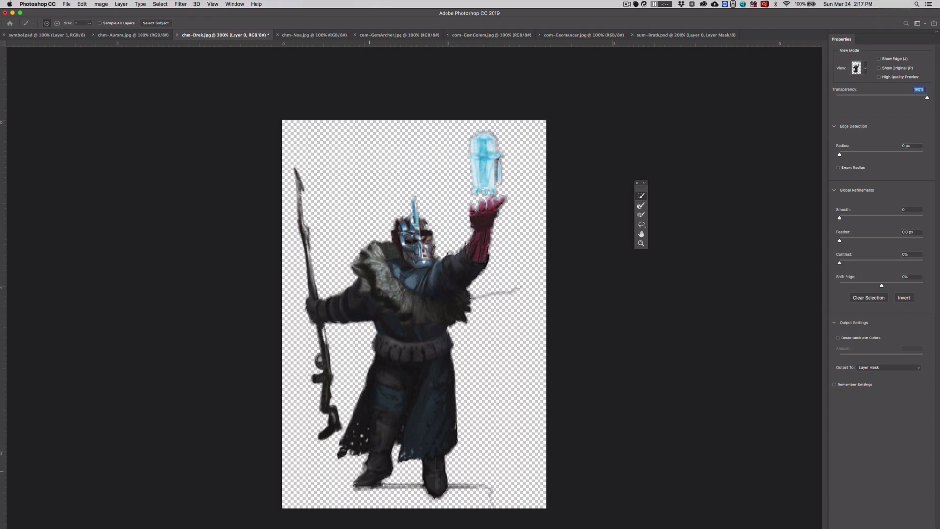
{"action": "key", "text": "Return"}
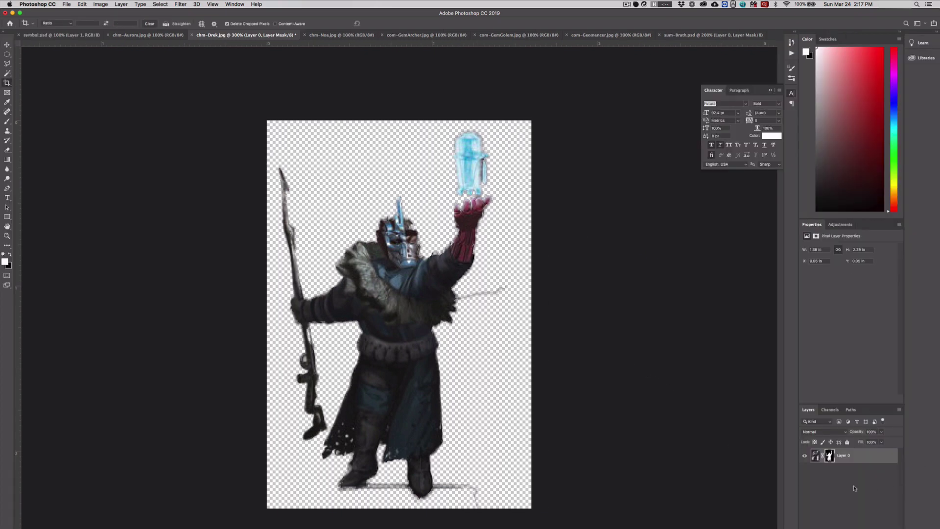
Paint black on Layer 0's mask with an enlarged brush to hide the stray lines beside the cloak and around the boots.
{"action": "left_click", "coordinate": [822, 457]}
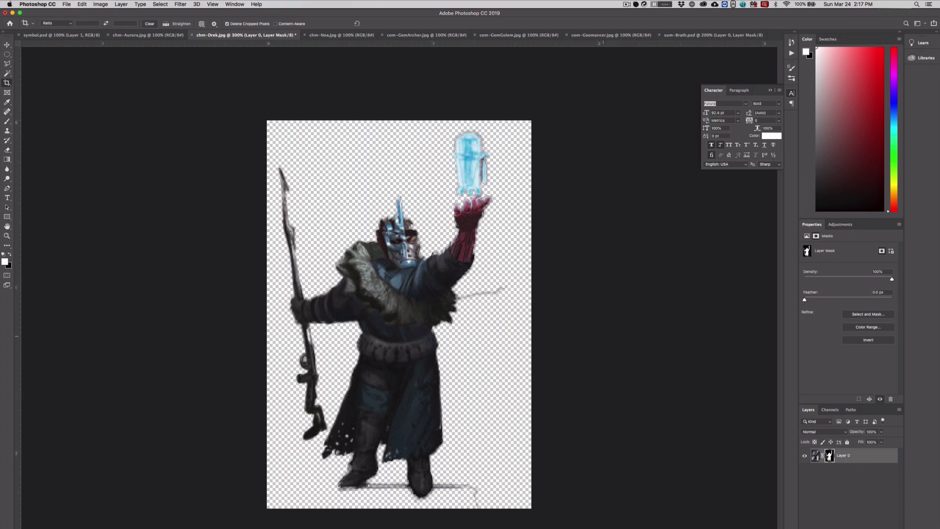
{"action": "left_click", "coordinate": [5, 262]}
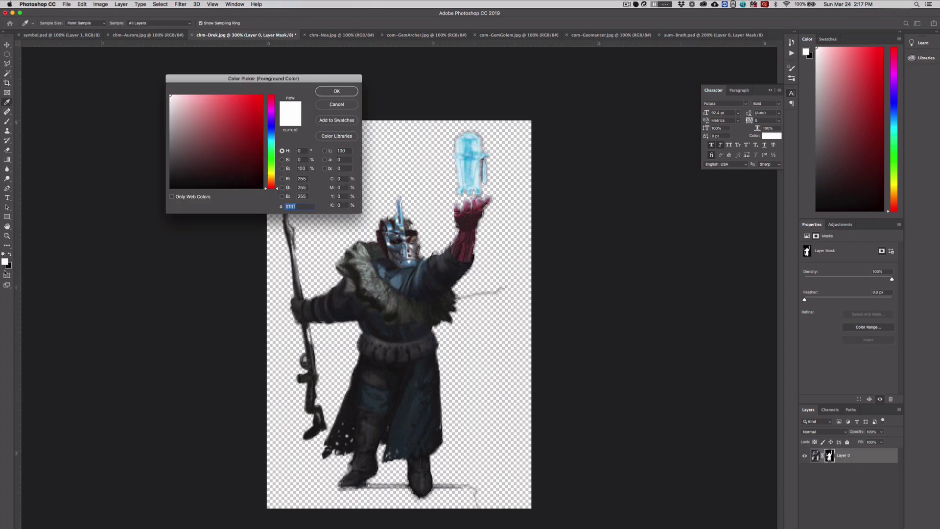
{"action": "left_click", "coordinate": [336, 102]}
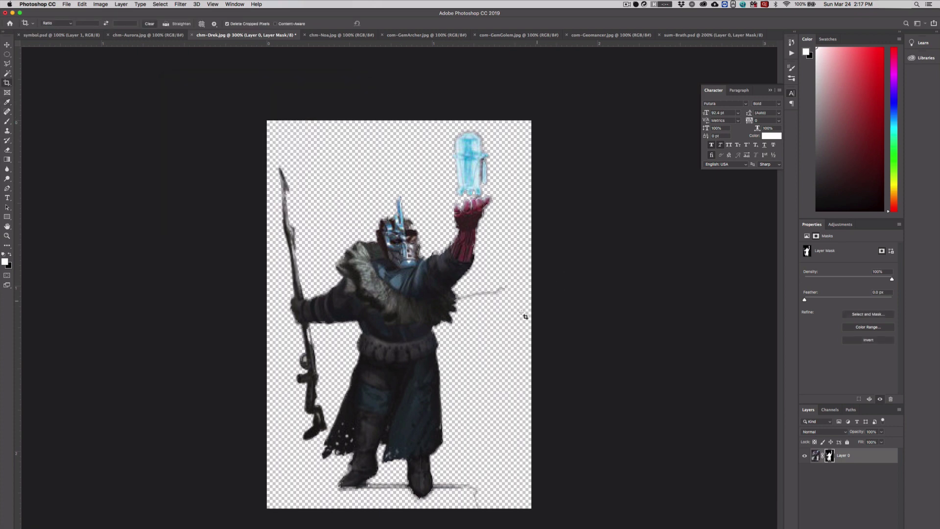
{"action": "key", "text": "b"}
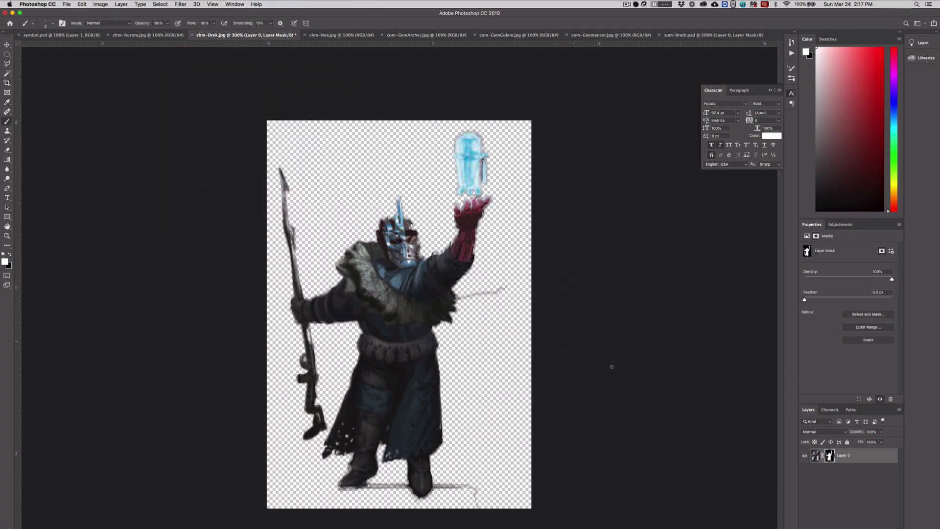
{"action": "key", "text": "x"}
{"action": "key", "text": "bracketright"}
{"action": "key", "text": "bracketright"}
{"action": "key", "text": "bracketright"}
{"action": "key", "text": "bracketright"}
{"action": "key", "text": "bracketright"}
{"action": "key", "text": "bracketright"}
{"action": "key", "text": "bracketright"}
{"action": "key", "text": "bracketright"}
{"action": "left_click_drag", "start_coordinate": [503, 289], "coordinate": [468, 299]}
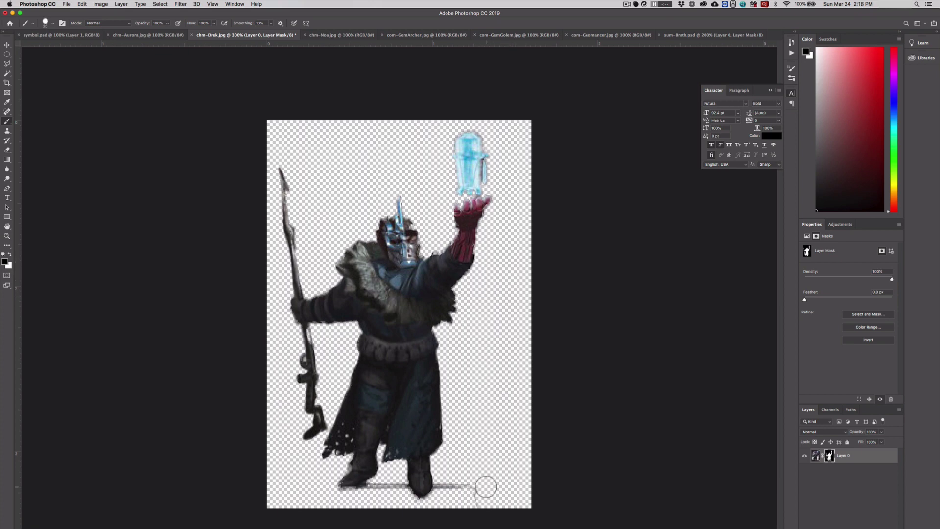
{"action": "mouse_move", "coordinate": [486, 486]}
{"action": "left_mouse_down"}
{"action": "mouse_move", "coordinate": [484, 516]}
{"action": "mouse_move", "coordinate": [460, 483]}
{"action": "mouse_move", "coordinate": [443, 487]}
{"action": "left_mouse_up"}
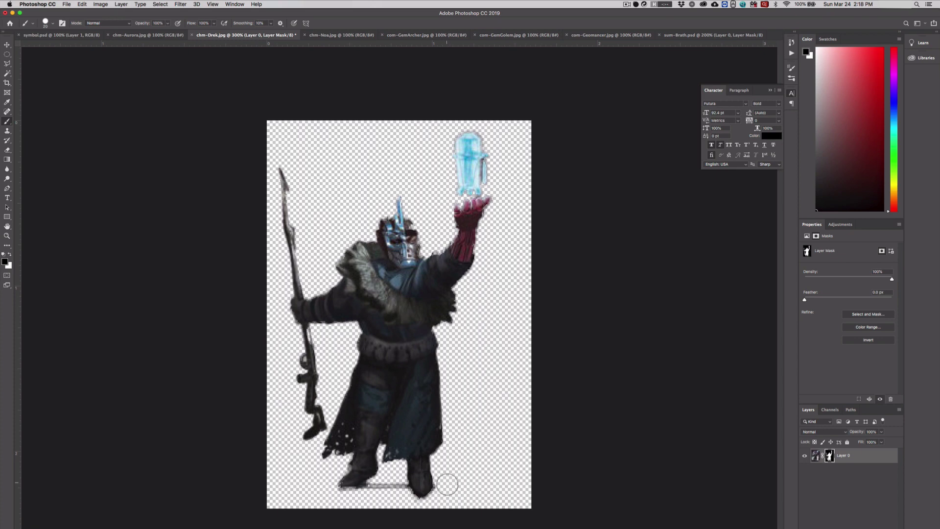
{"action": "mouse_move", "coordinate": [385, 493]}
{"action": "left_mouse_down"}
{"action": "mouse_move", "coordinate": [333, 497]}
{"action": "mouse_move", "coordinate": [370, 501]}
{"action": "mouse_move", "coordinate": [393, 490]}
{"action": "mouse_move", "coordinate": [424, 509]}
{"action": "left_mouse_up"}
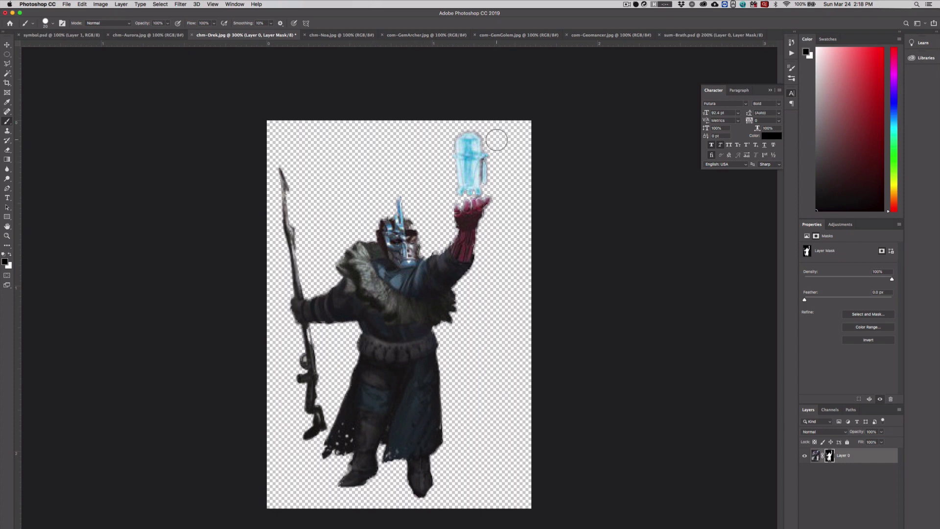
Try to mask out the glowing crystal above the raised hand.
{"action": "left_click_drag", "start_coordinate": [471, 161], "coordinate": [470, 180]}
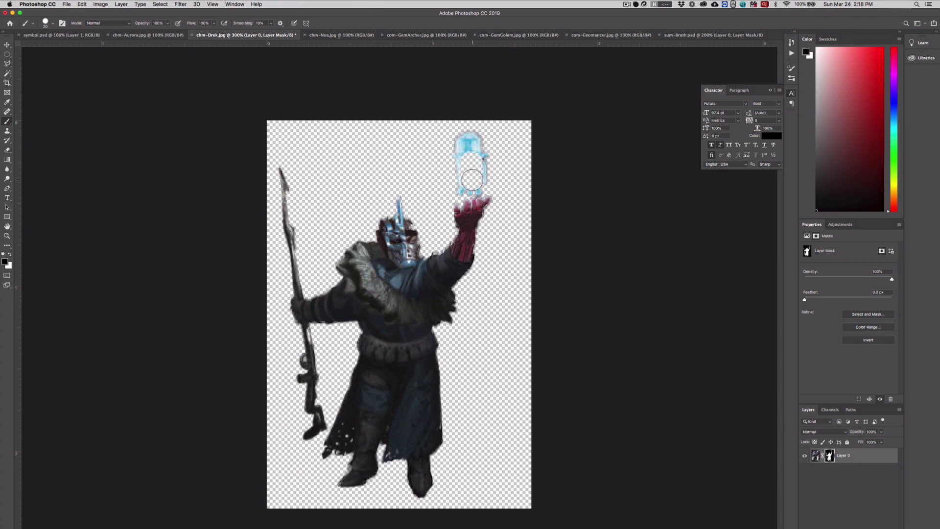
{"action": "key", "text": "super+z"}
{"action": "key", "text": "super+minus"}
{"action": "key", "text": "super+minus"}
{"action": "key", "text": "super+minus"}
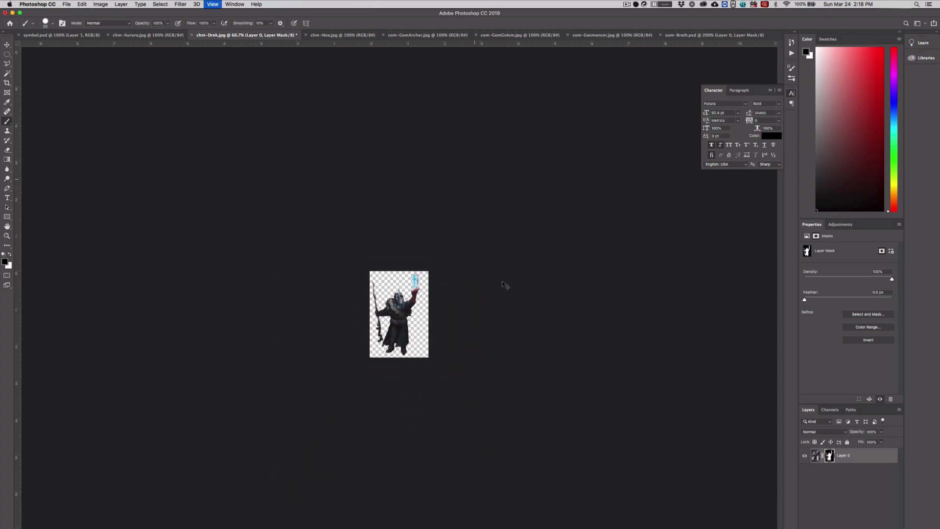
{"action": "key", "text": "super+plus"}
{"action": "key", "text": "super+plus"}
{"action": "key", "text": "super+plus"}
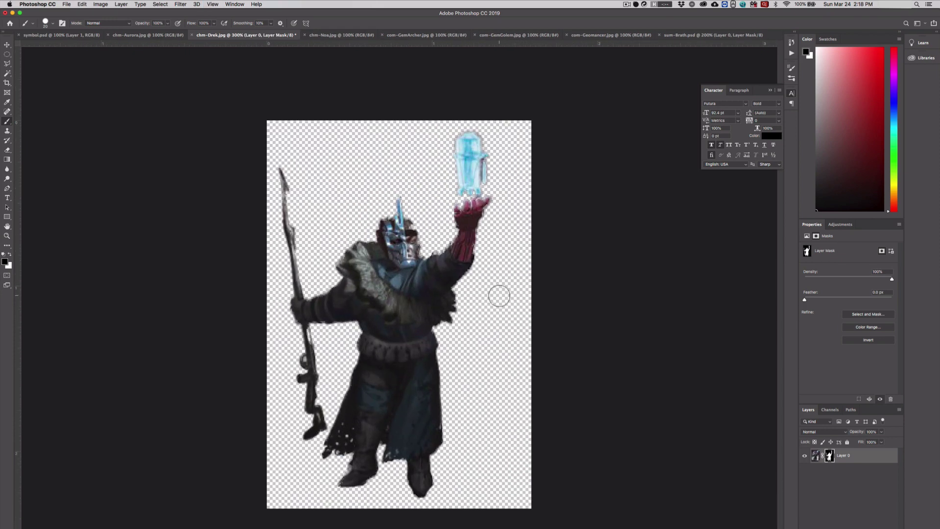
Save the cut-out in Photoshop format as chm-Drek.psd in the images folder, and switch to Finder.
{"action": "key", "text": "super+shift+s"}
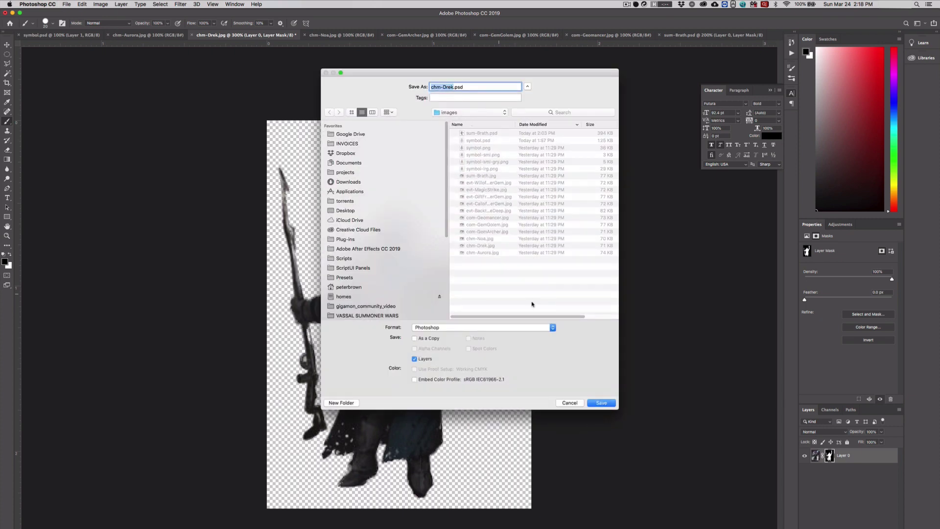
{"action": "key", "text": "Return"}
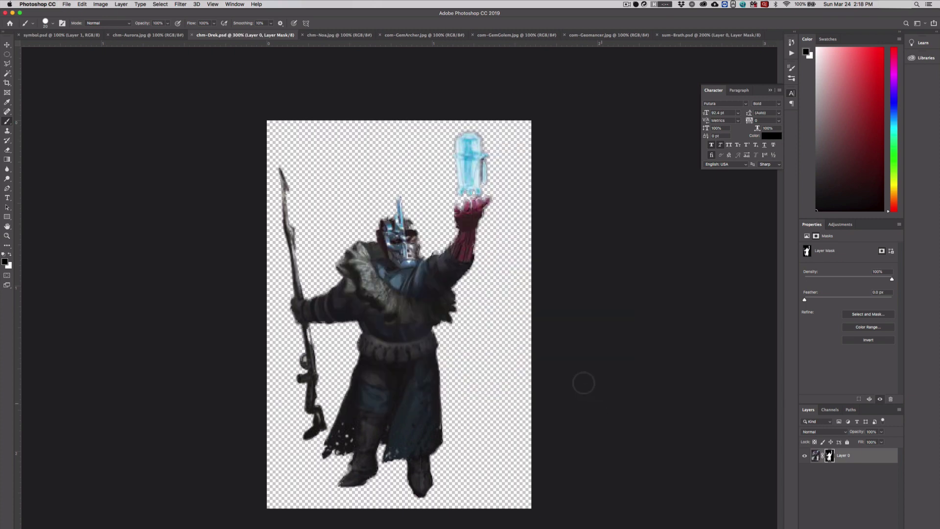
{"action": "key", "text": "super+Tab"}
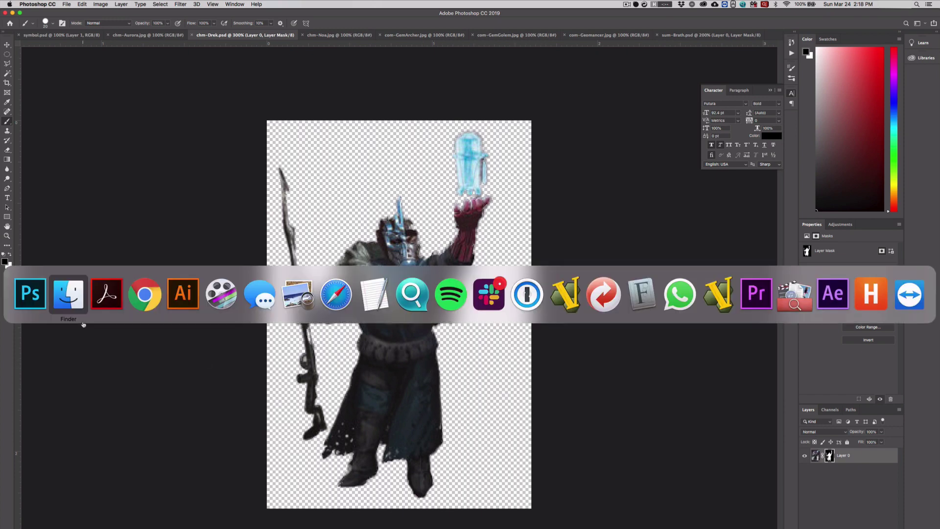
{"action": "left_click", "coordinate": [68, 290]}
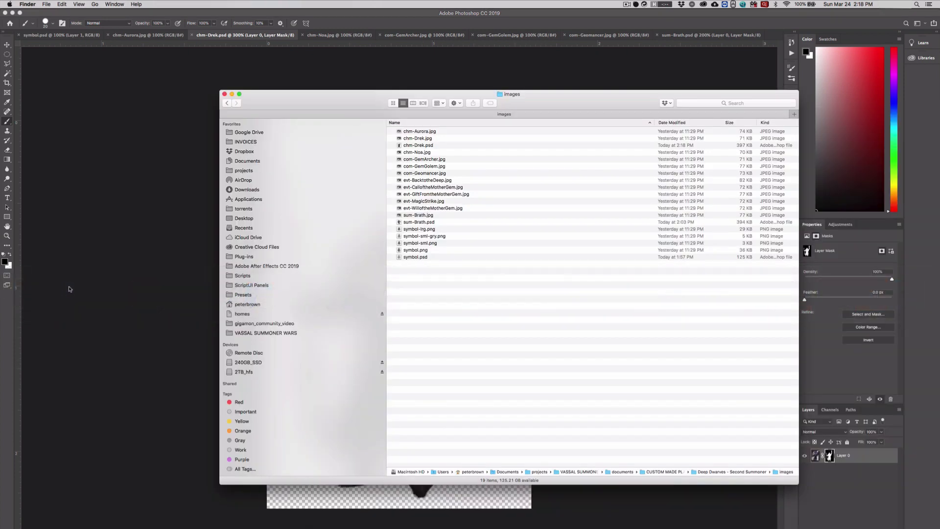
Place chm-Drek.jpg from the images folder on the Illustrator player aid and delete it again.
{"action": "left_click", "coordinate": [419, 145]}
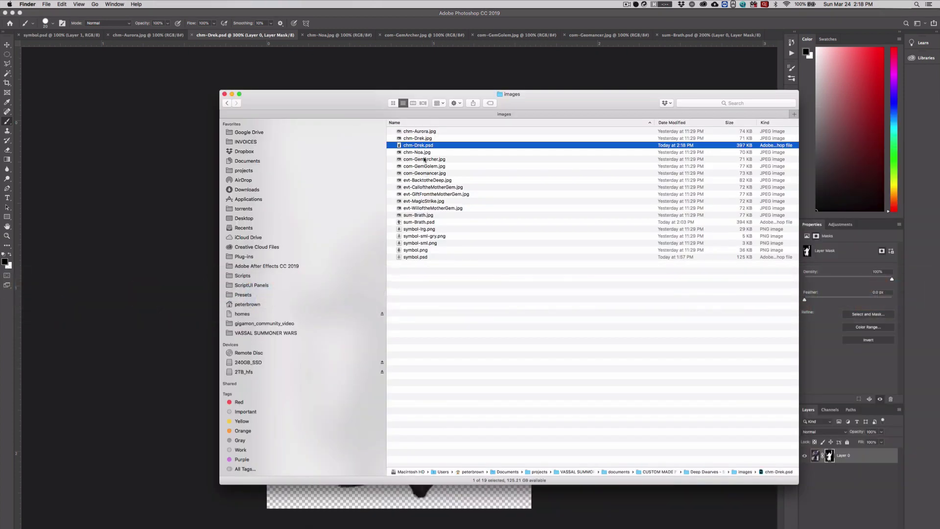
{"action": "left_click_drag", "start_coordinate": [356, 231], "coordinate": [315, 275]}
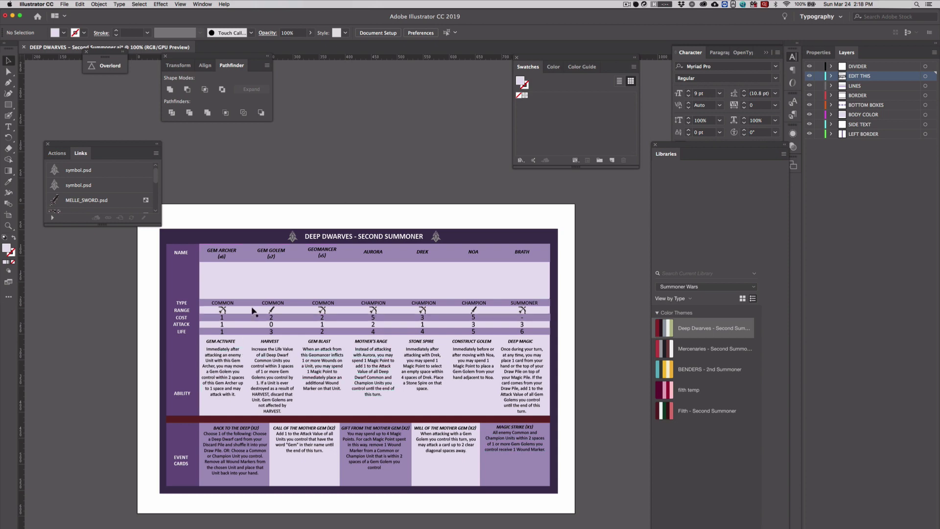
{"action": "key", "text": "super+Tab"}
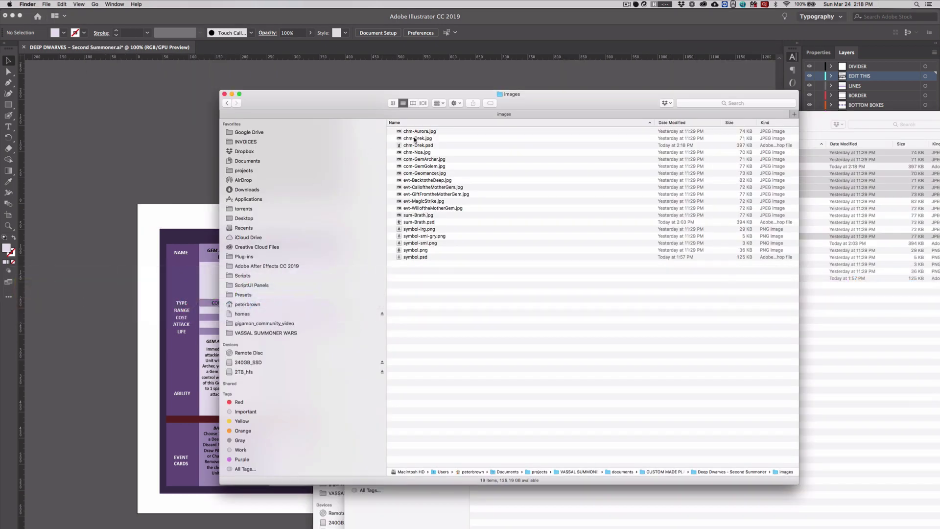
{"action": "left_click_drag", "start_coordinate": [417, 138], "coordinate": [429, 269]}
{"action": "key", "text": "super+Tab"}
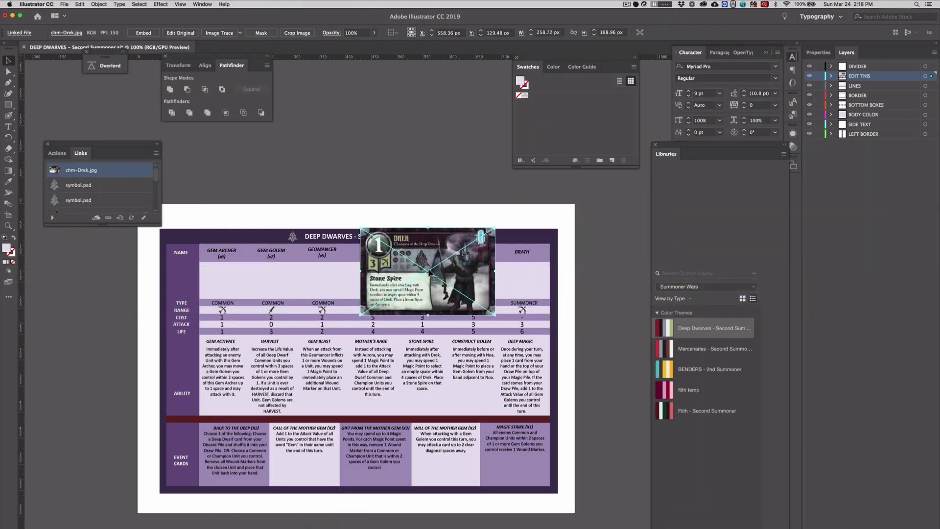
{"action": "key", "text": "Delete"}
Place chm-Drek.psd from the Finder images folder on the Illustrator artboard and scale it to about 50 × 73 px in the image row.
{"action": "left_click", "coordinate": [84, 289]}
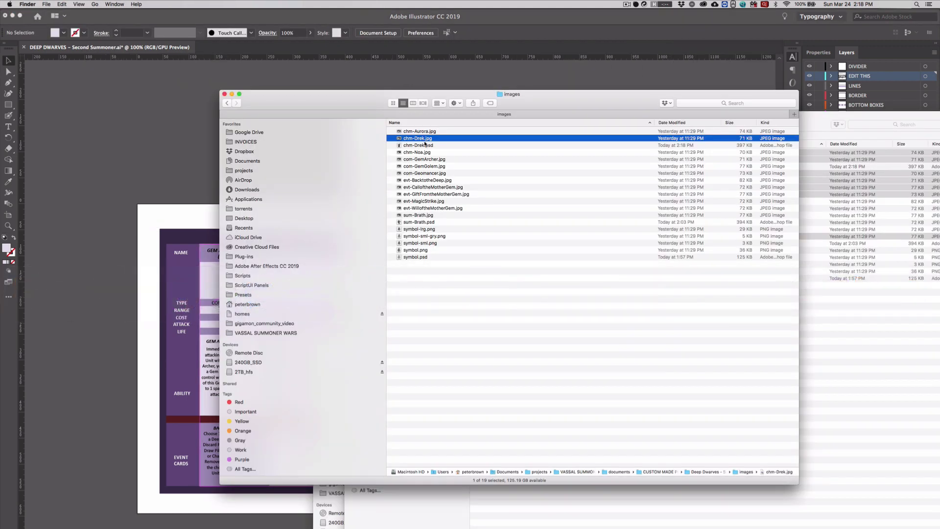
{"action": "left_click_drag", "start_coordinate": [424, 147], "coordinate": [470, 273]}
{"action": "key", "text": "super+Tab"}
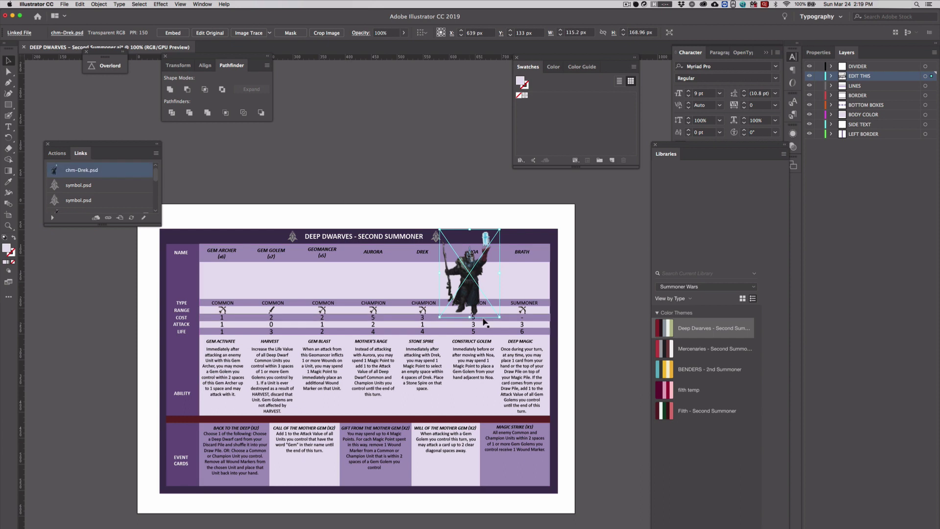
{"action": "left_click_drag", "start_coordinate": [499, 317], "coordinate": [470, 272]}
{"action": "left_click_drag", "start_coordinate": [456, 238], "coordinate": [482, 257]}
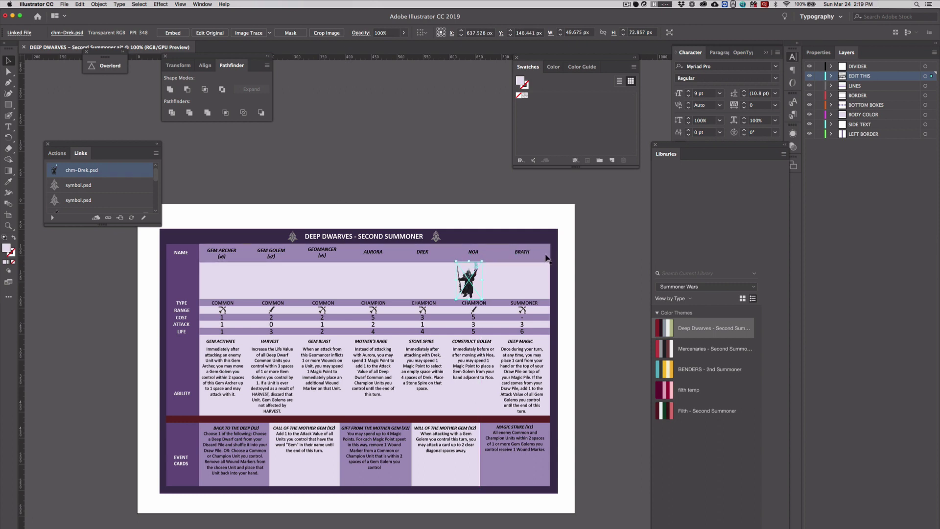
Move the cut-out about 88 px left so it sits under the DREK heading, and deselect it.
{"action": "key", "text": "shift+Left"}
{"action": "key", "text": "shift+Left"}
{"action": "key", "text": "shift+Left"}
{"action": "key", "text": "shift+Left"}
{"action": "key", "text": "shift+Left"}
{"action": "key", "text": "shift+Left"}
{"action": "key", "text": "shift+Left"}
{"action": "key", "text": "shift+Left"}
{"action": "key", "text": "shift+Left"}
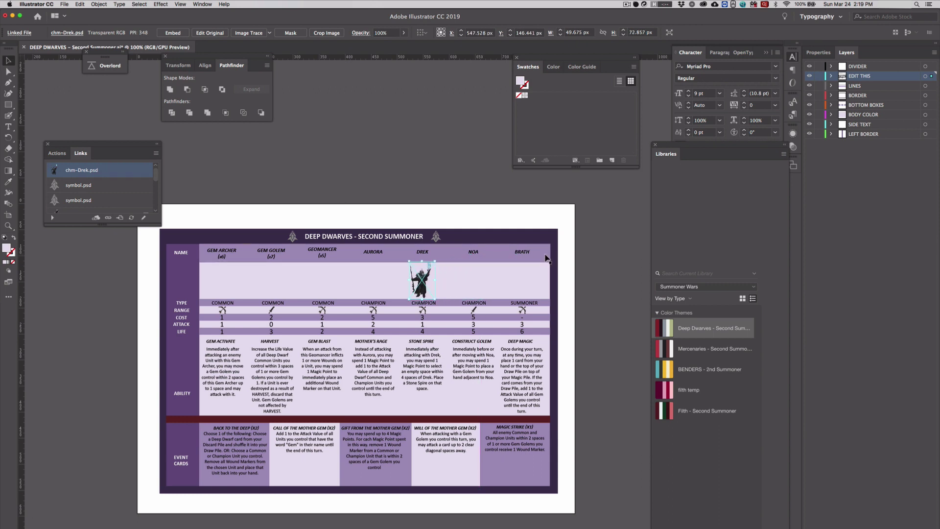
{"action": "key", "text": "Right"}
{"action": "key", "text": "Right"}
{"action": "key", "text": "Right"}
{"action": "left_click", "coordinate": [457, 178]}
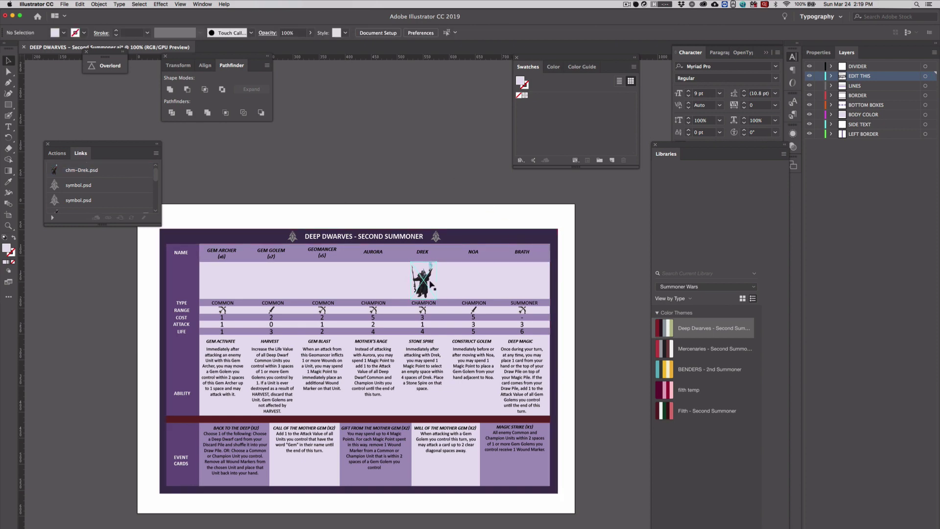
Shrink the Drek cut-out to about 47 × 68 px so it fits within its image row.
{"action": "key", "text": "super+equal"}
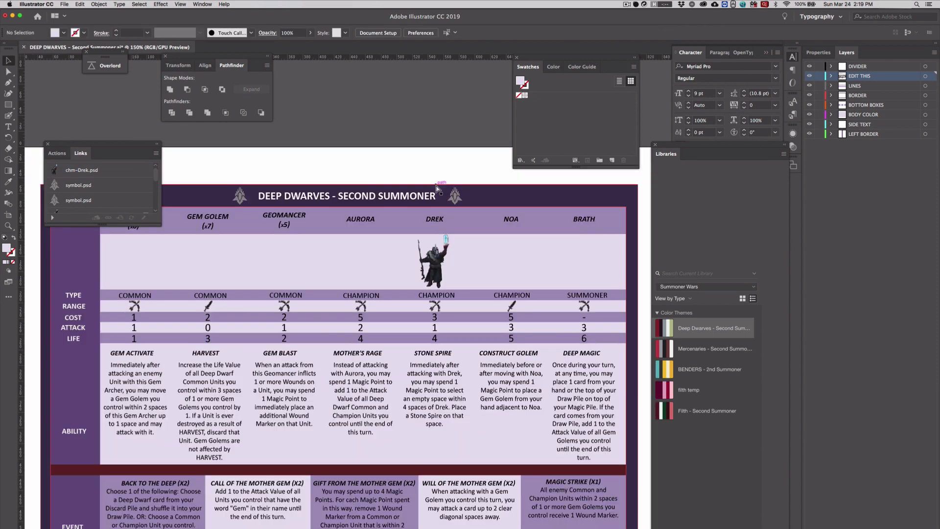
{"action": "key", "text": "super+equal"}
{"action": "left_click", "coordinate": [464, 210]}
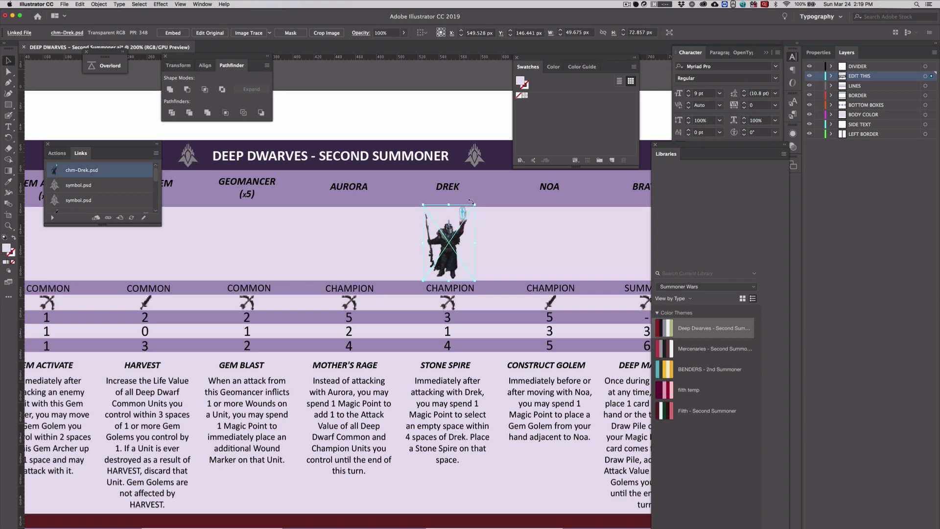
{"action": "left_click_drag", "start_coordinate": [475, 205], "coordinate": [472, 209]}
{"action": "left_click", "coordinate": [464, 133]}
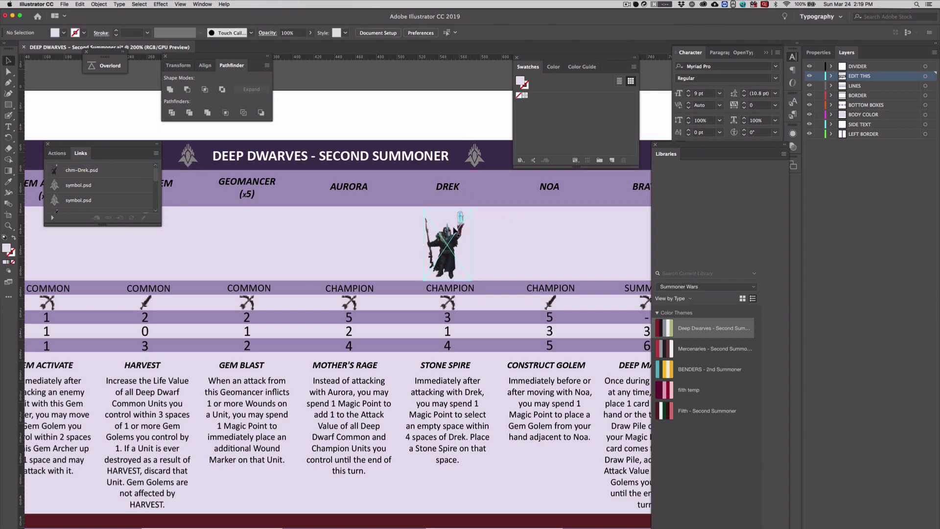
In Photoshop, add a Curves adjustment layer to chm-Drek.psd, pull the curve down to darken the figure heavily, and save.
{"action": "key", "text": "super+Tab"}
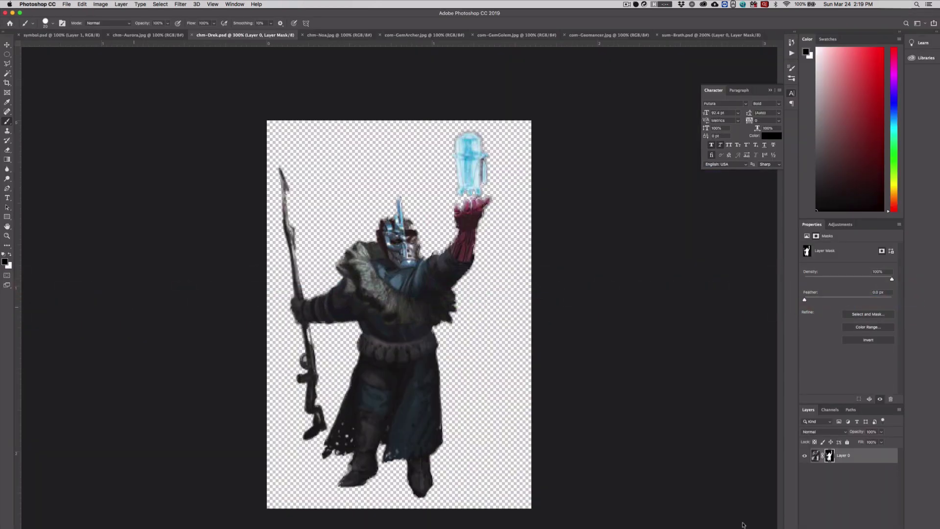
{"action": "left_click", "coordinate": [859, 527]}
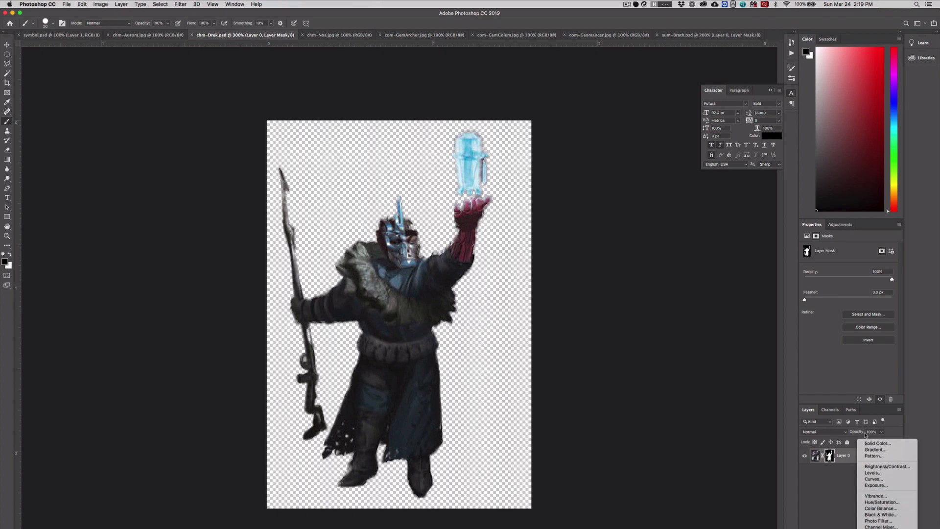
{"action": "left_click", "coordinate": [874, 479]}
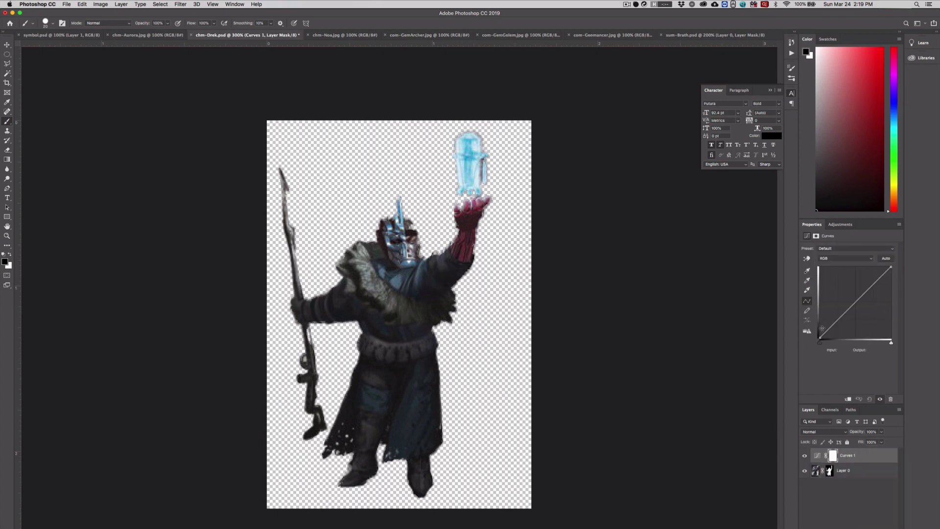
{"action": "left_click_drag", "start_coordinate": [866, 290], "coordinate": [867, 335]}
{"action": "key", "text": "super+s"}
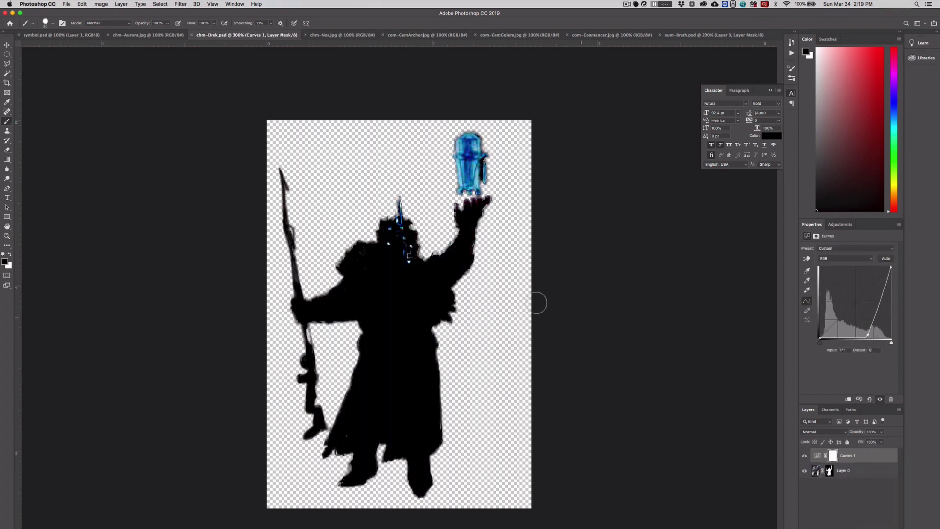
Switch to Illustrator, update the modified chm-Drek.psd link, and select the Drek figure.
{"action": "key", "text": "super+Tab"}
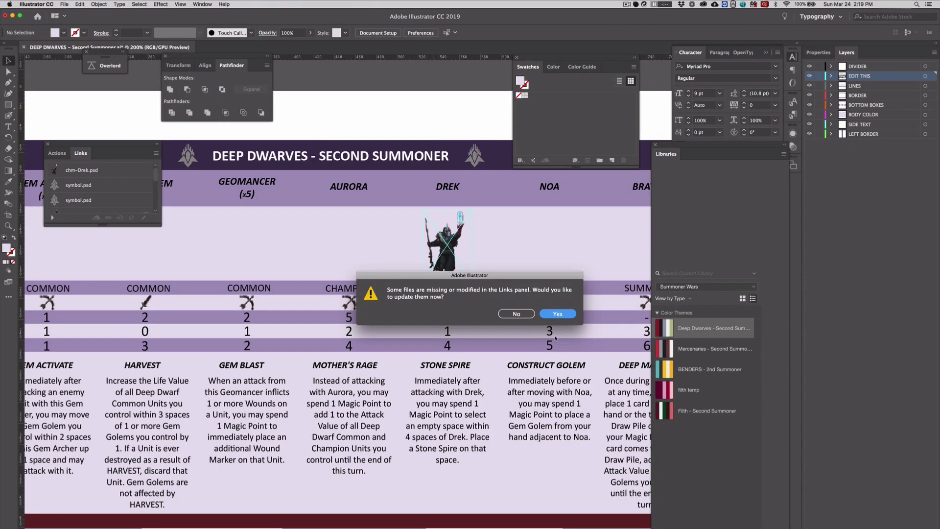
{"action": "key", "text": "Return"}
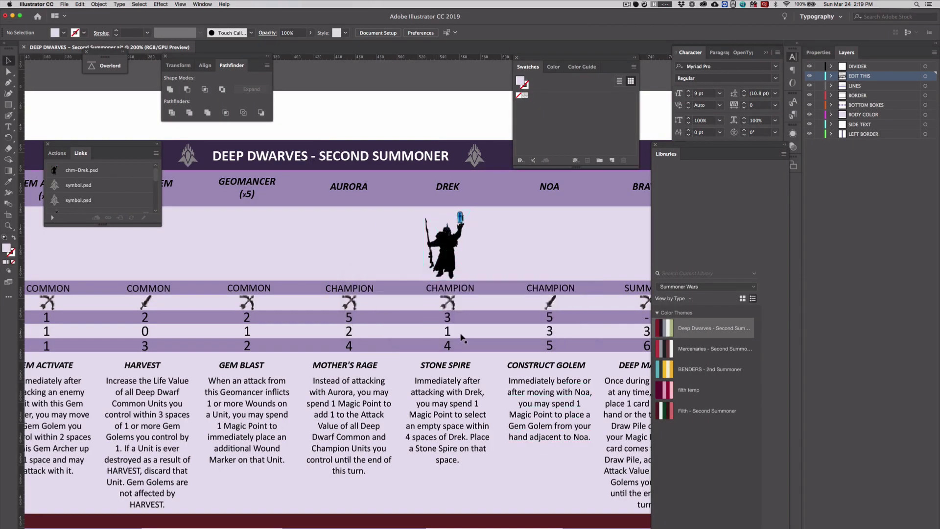
{"action": "left_click", "coordinate": [446, 245]}
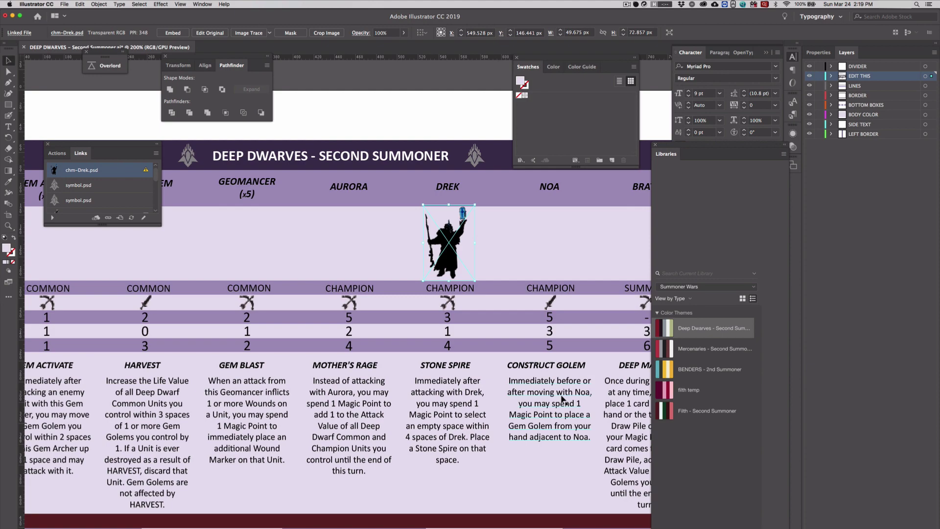
Undo the curve darkening in Photoshop, save chm-Drek.psd, and update its link in Illustrator.
{"action": "key", "text": "super+Tab"}
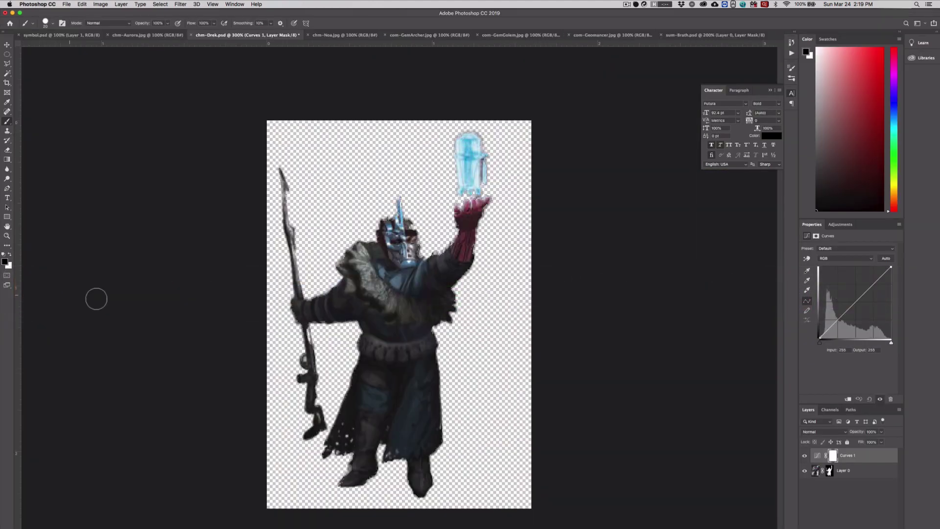
{"action": "key", "text": "super+Tab"}
{"action": "left_click", "coordinate": [540, 311]}
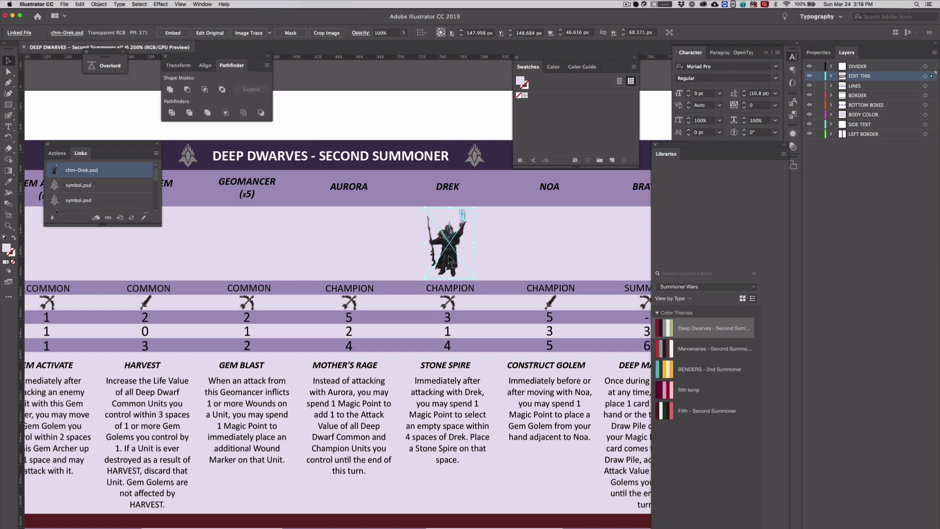
Shift the Drek figure about 2 px right and 2 px up in its column, and deselect it.
{"action": "left_click_drag", "start_coordinate": [447, 258], "coordinate": [448, 256]}
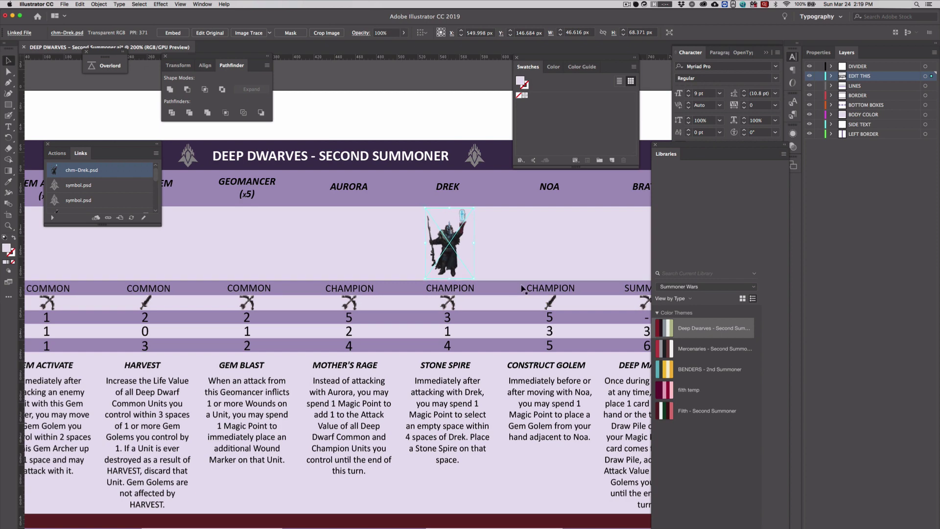
{"action": "key", "text": "super+minus"}
{"action": "key", "text": "super+minus"}
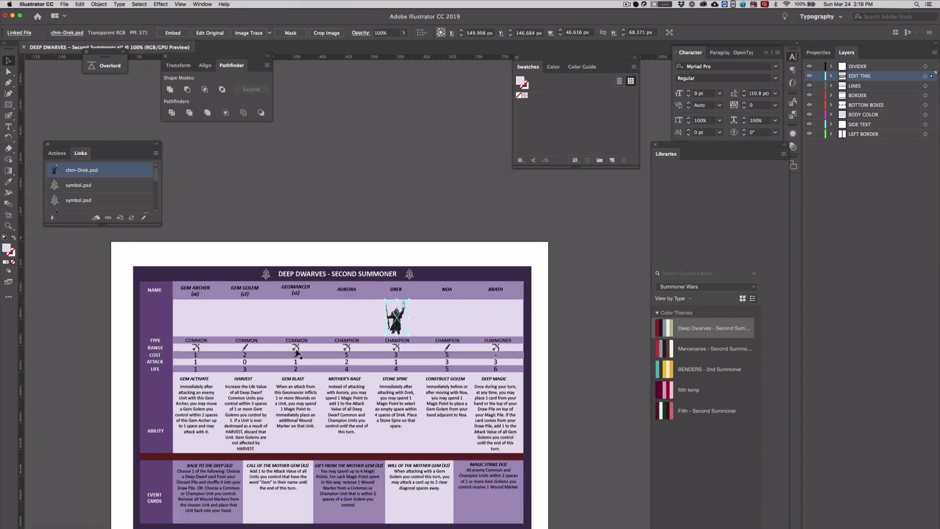
{"action": "scroll", "coordinate": [399, 398], "scroll_direction": "down", "scroll_amount": 2}
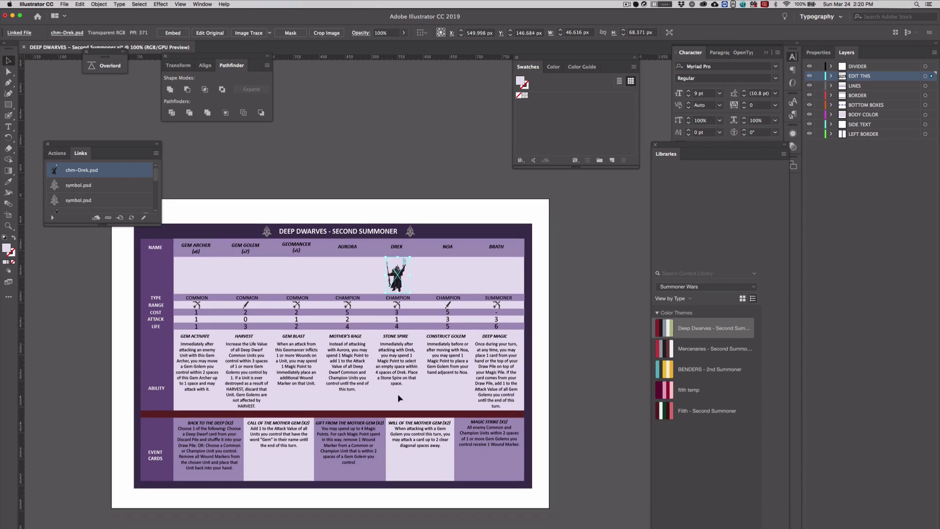
{"action": "key", "text": "super+shift+a"}
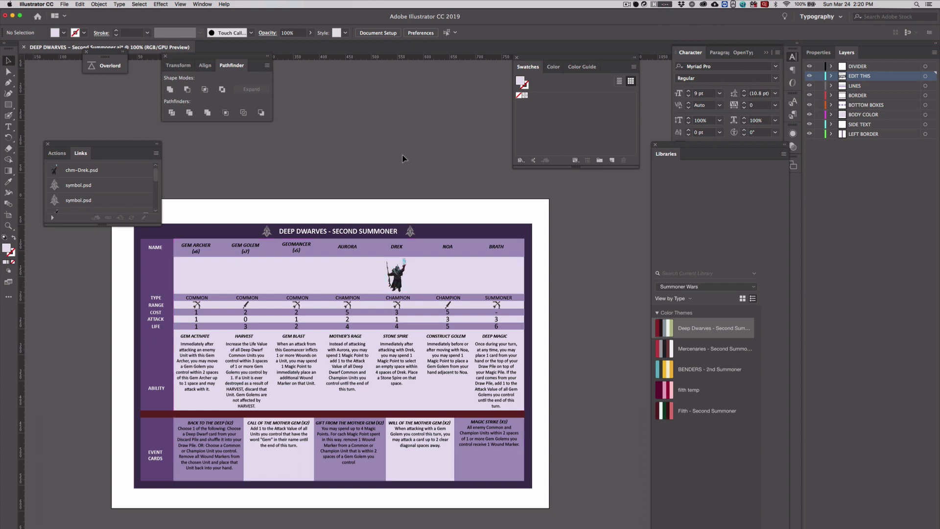
Examine how the name row is grouped and how the ability headings and descriptions are set up as text boxes.
{"action": "left_click", "coordinate": [196, 247]}
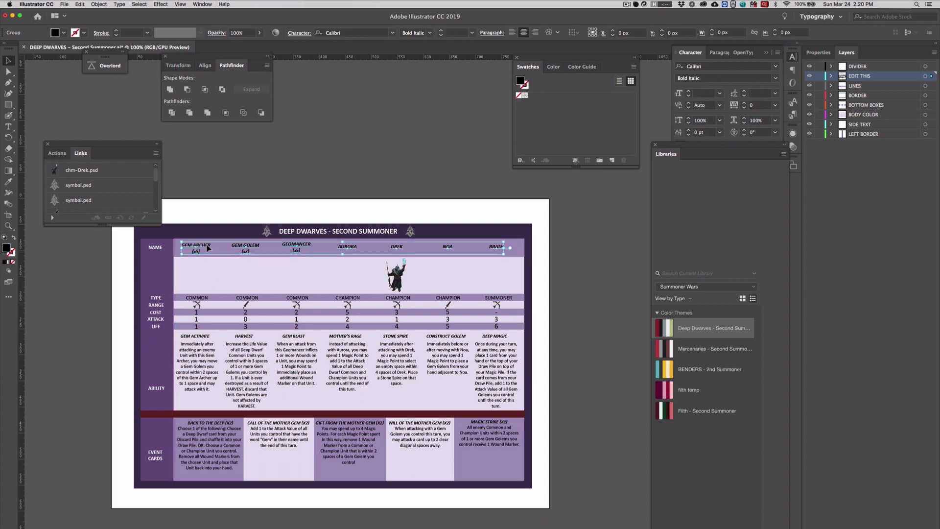
{"action": "left_click", "coordinate": [300, 180]}
{"action": "key", "text": "a"}
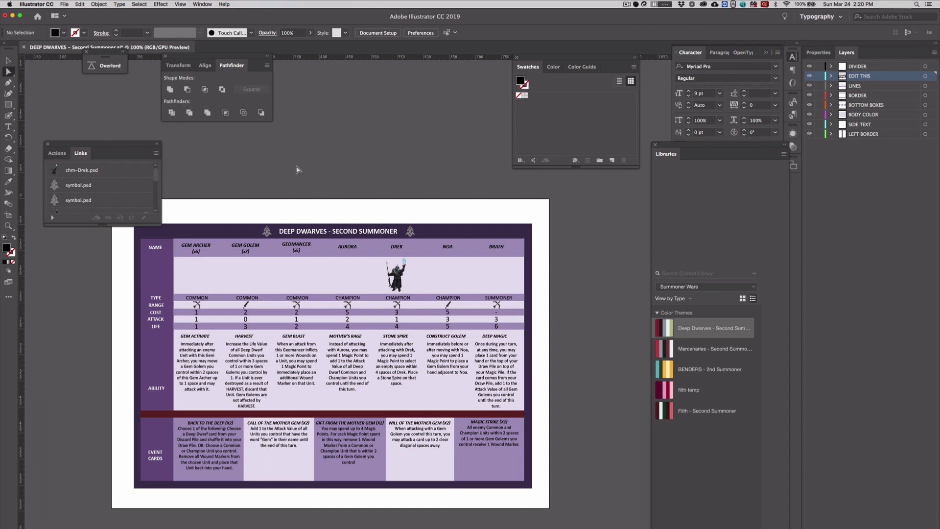
{"action": "left_click", "coordinate": [298, 250]}
{"action": "left_click", "coordinate": [296, 337]}
{"action": "left_click", "coordinate": [296, 360]}
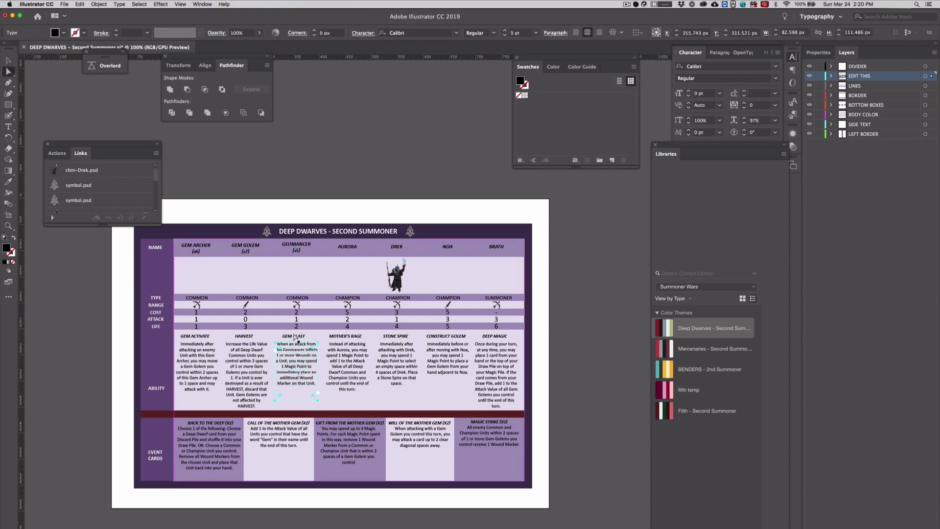
{"action": "left_click", "coordinate": [343, 359]}
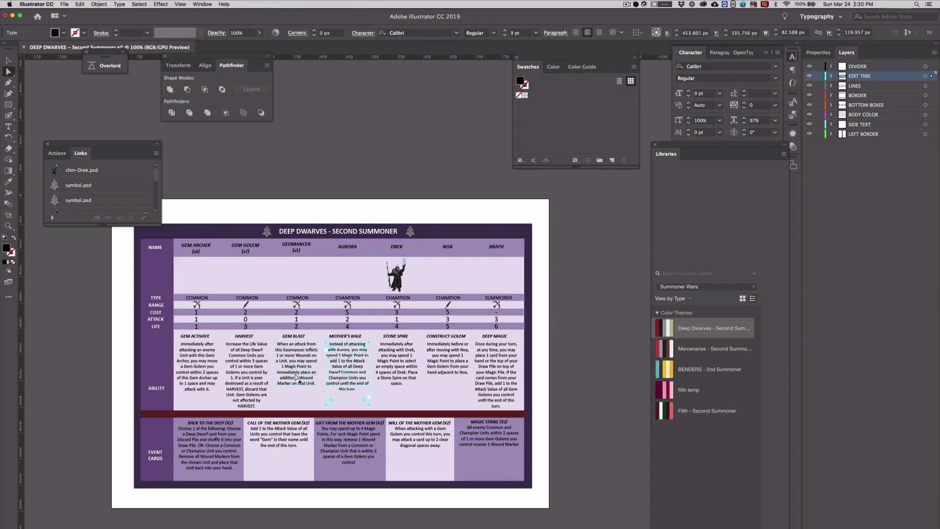
{"action": "left_click", "coordinate": [204, 365]}
Preview the card image evt-WilloftheMotherGem.jpg in the Finder images folder and close the preview.
{"action": "left_click", "coordinate": [108, 295]}
{"action": "left_click", "coordinate": [441, 208]}
{"action": "key", "text": "space"}
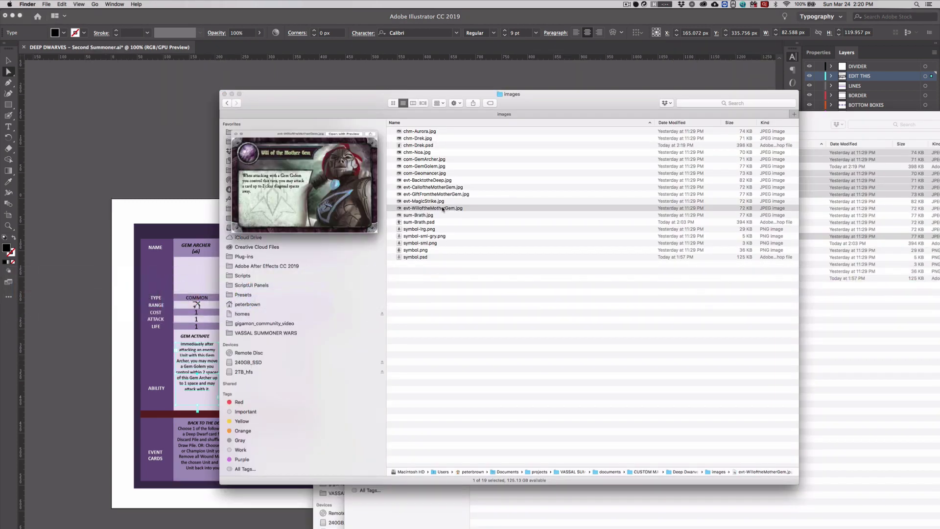
{"action": "key", "text": "space"}
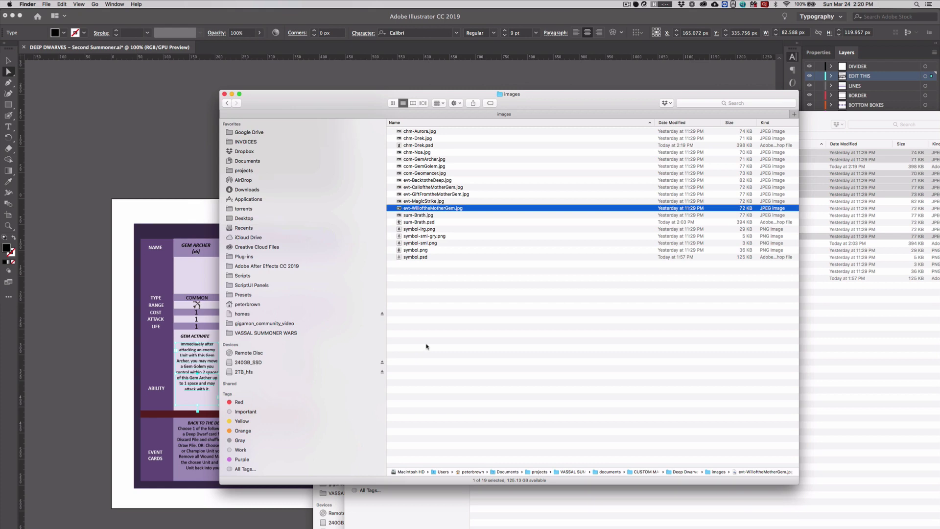
Switch to Google Drive in Chrome, create a folder named TEST inside images for OCR, and open it.
{"action": "left_click_drag", "start_coordinate": [0, 29], "coordinate": [436, 29]}
{"action": "double_click", "coordinate": [500, 23]}
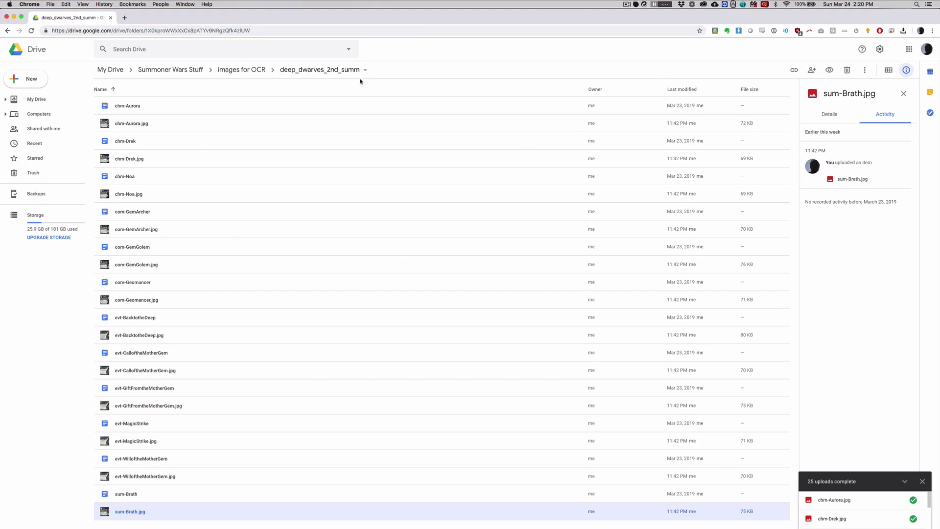
{"action": "left_click", "coordinate": [256, 76]}
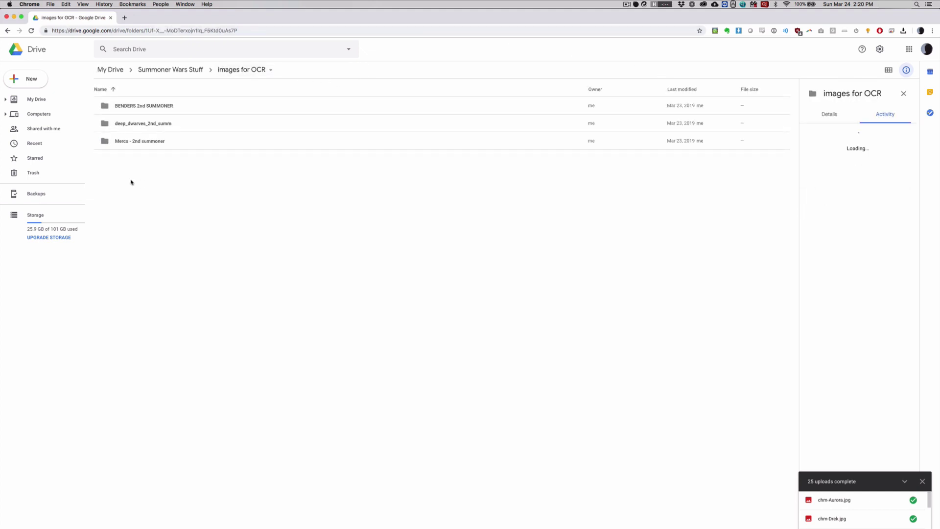
{"action": "right_click", "coordinate": [181, 193]}
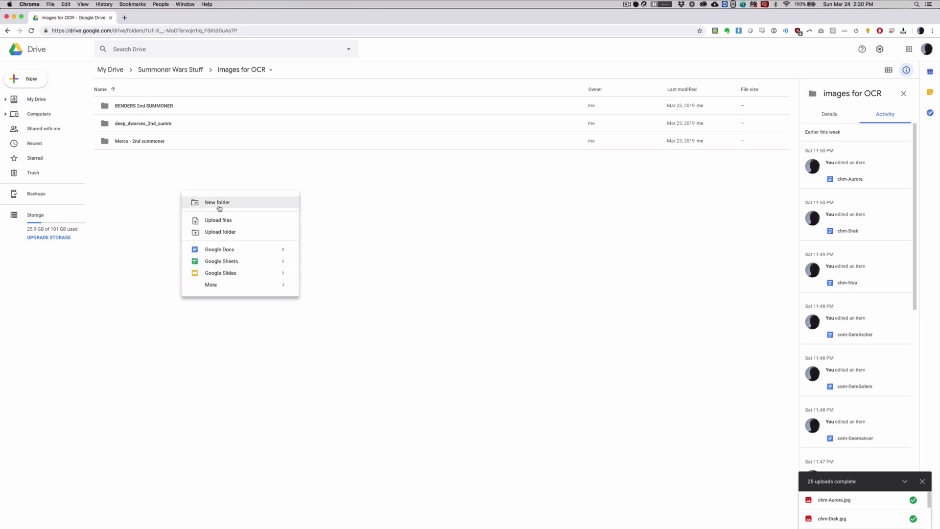
{"action": "left_click", "coordinate": [221, 203]}
{"action": "type", "text": "TEST"}
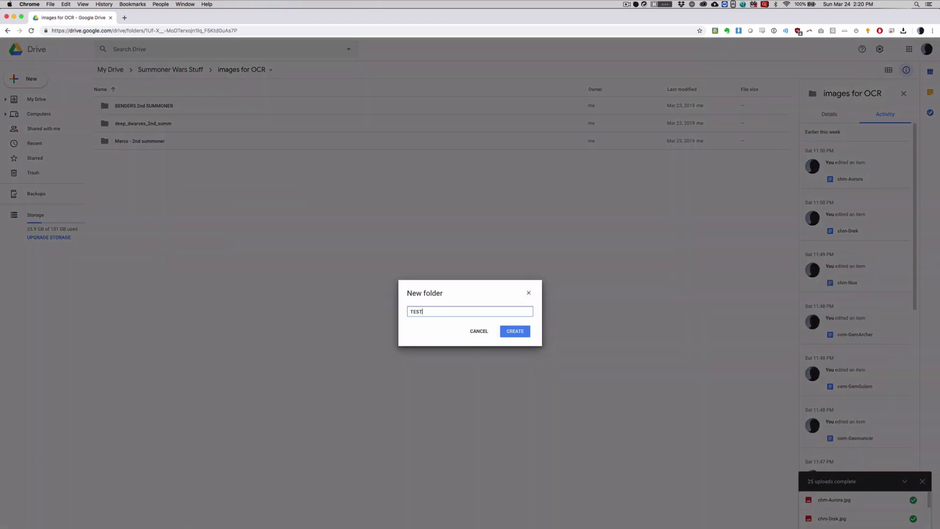
{"action": "key", "text": "Return"}
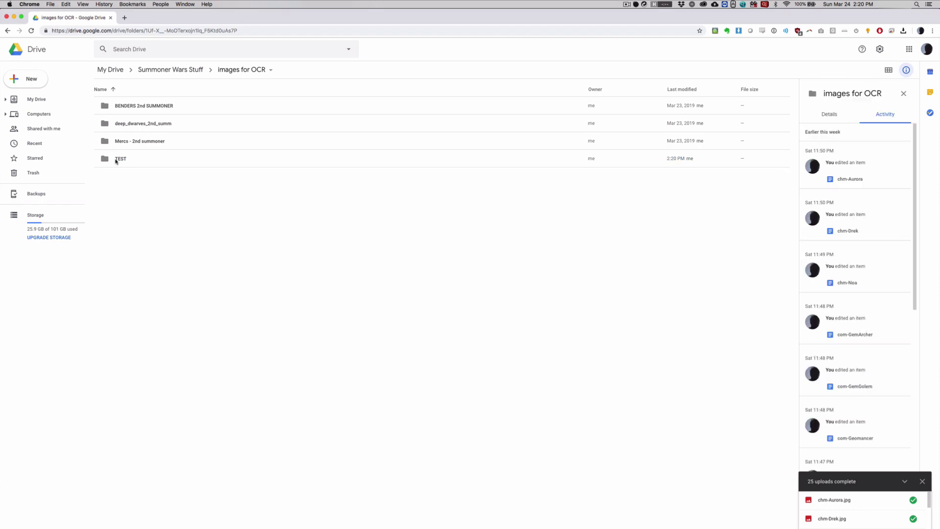
{"action": "double_click", "coordinate": [117, 159]}
Upload chm-Aurora.jpg, chm-Drek.jpg and com-GemArcher.jpg from the Finder images folder into the Drive TEST folder.
{"action": "key", "text": "super+Tab"}
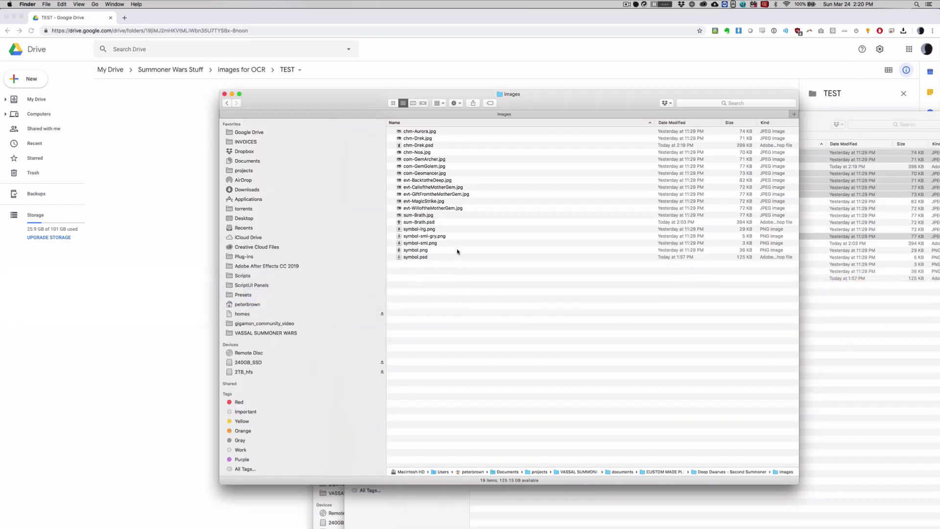
{"action": "left_click", "coordinate": [421, 131]}
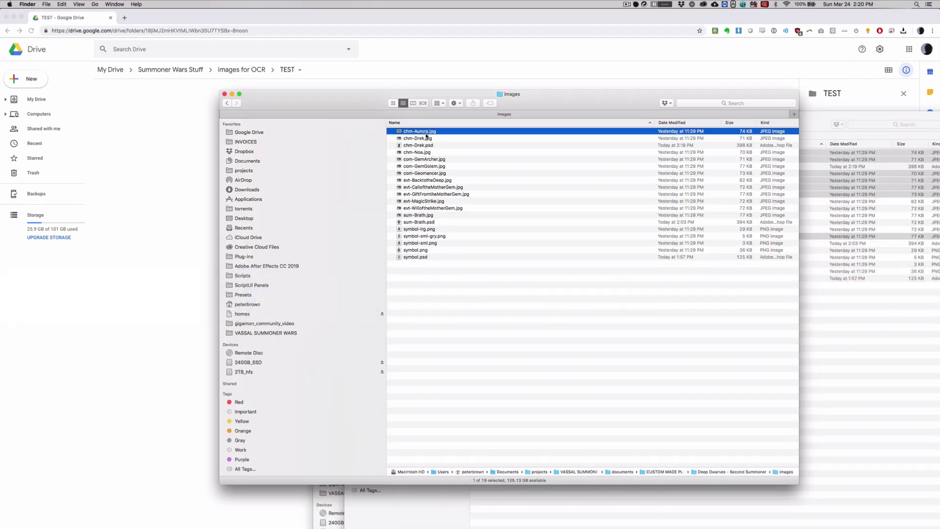
{"action": "left_click", "coordinate": [428, 138], "text": "shift"}
{"action": "left_click", "coordinate": [432, 159], "text": "super"}
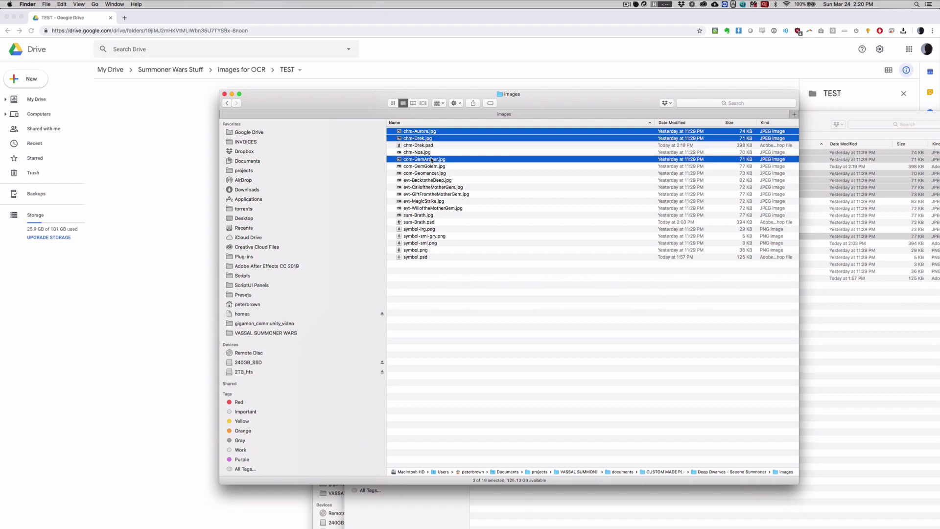
{"action": "left_click_drag", "start_coordinate": [432, 163], "coordinate": [191, 293]}
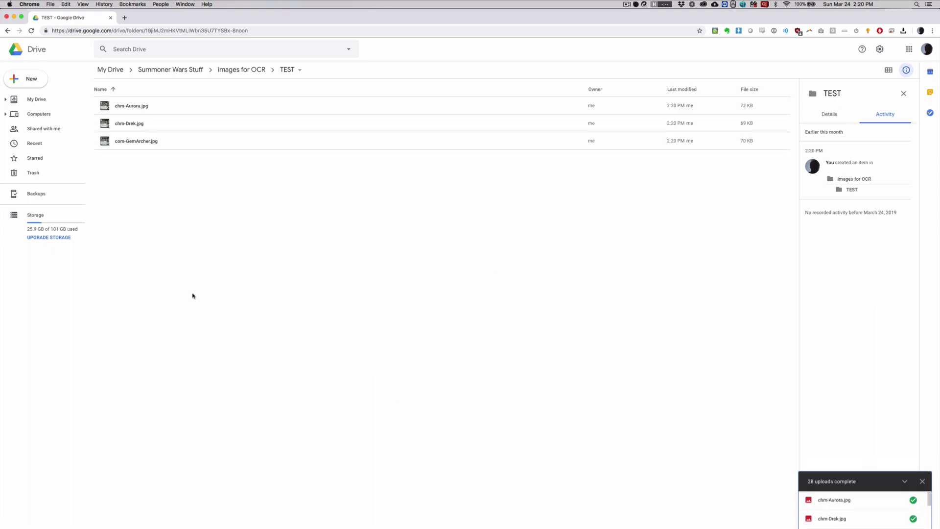
Preview chm-Aurora.jpg in the TEST folder and close the preview.
{"action": "double_click", "coordinate": [136, 106]}
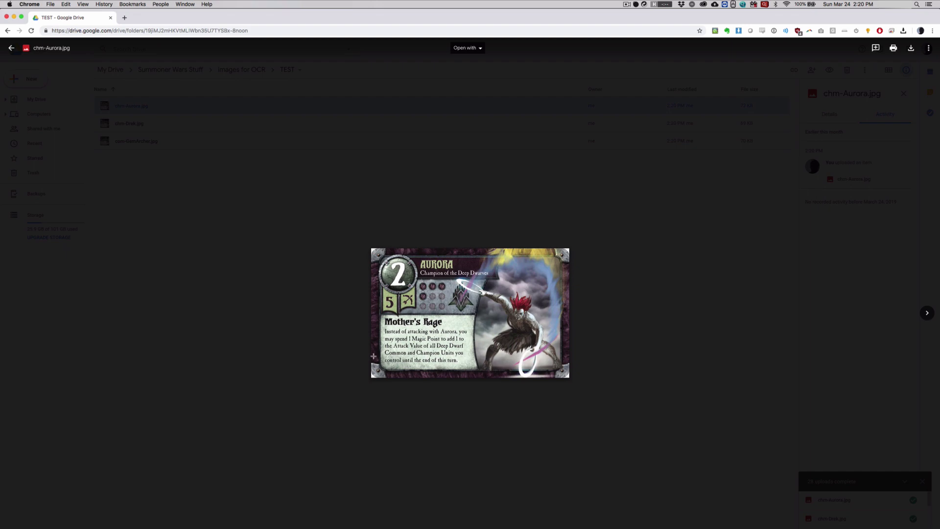
{"action": "left_click", "coordinate": [211, 277]}
{"action": "left_click", "coordinate": [207, 279]}
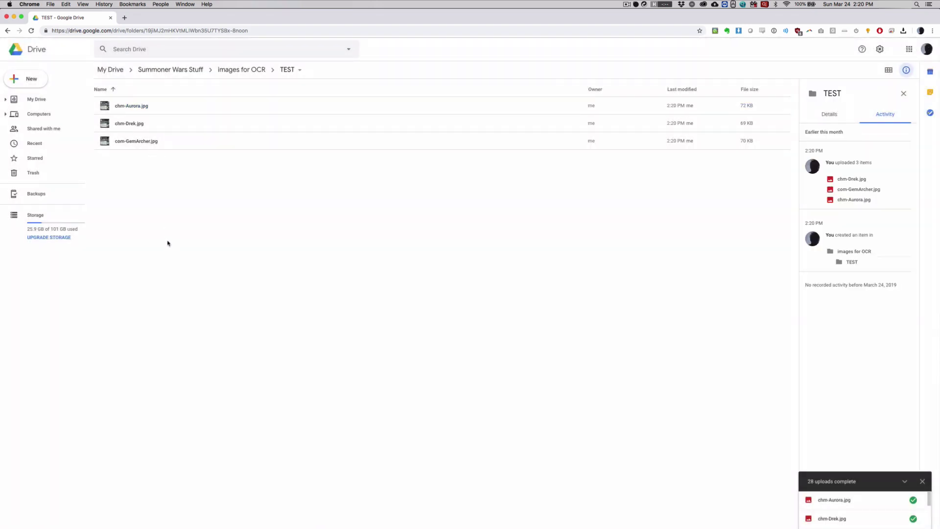
Open chm-Aurora.jpg with Google Docs to extract the card's text.
{"action": "right_click", "coordinate": [137, 105]}
{"action": "mouse_move", "coordinate": [183, 127]}
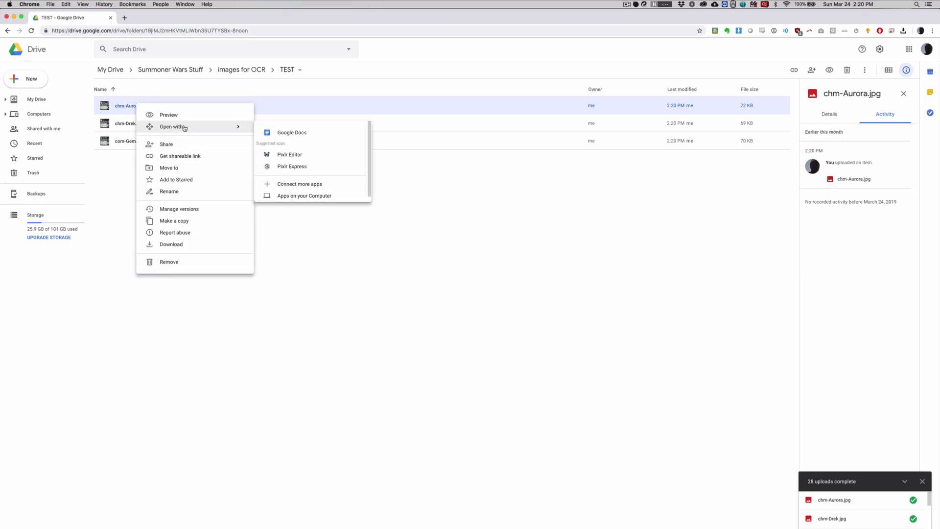
{"action": "left_click", "coordinate": [317, 135]}
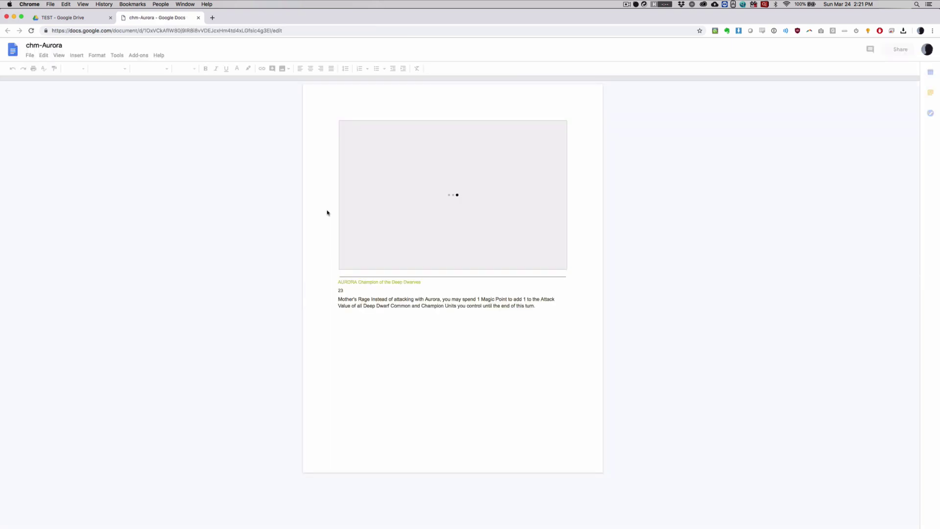
Examine the extracted text below the Aurora card image, highlighting the ability paragraph and the champion's name.
{"action": "left_click_drag", "start_coordinate": [536, 308], "coordinate": [319, 292]}
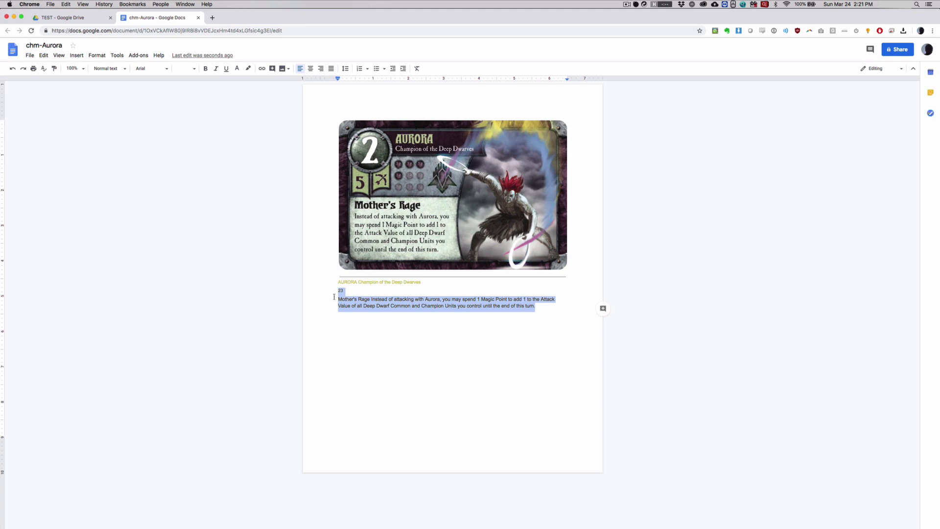
{"action": "left_click", "coordinate": [379, 327]}
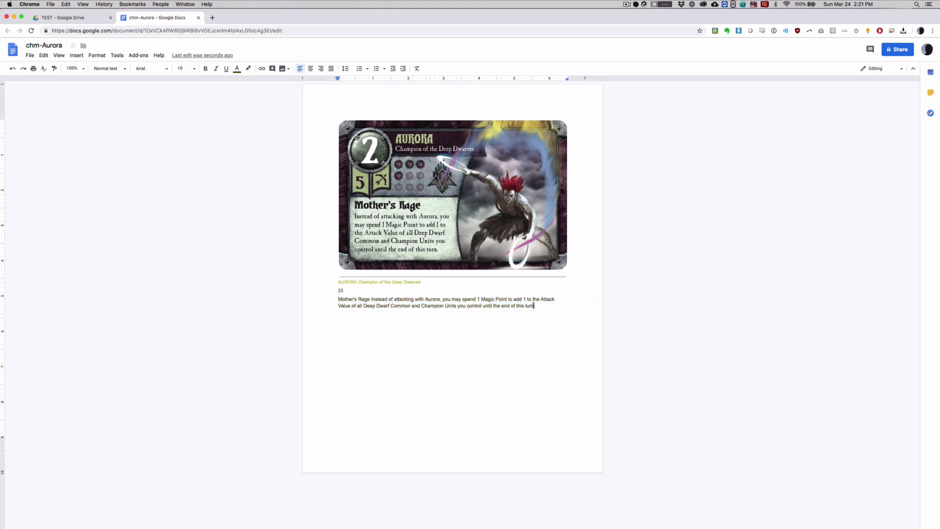
{"action": "left_click_drag", "start_coordinate": [534, 305], "coordinate": [337, 291]}
{"action": "left_click", "coordinate": [357, 305]}
{"action": "left_click_drag", "start_coordinate": [536, 306], "coordinate": [337, 299]}
{"action": "left_click", "coordinate": [531, 348]}
{"action": "left_click_drag", "start_coordinate": [535, 306], "coordinate": [333, 297]}
{"action": "left_click", "coordinate": [376, 330]}
{"action": "left_click_drag", "start_coordinate": [536, 306], "coordinate": [327, 302]}
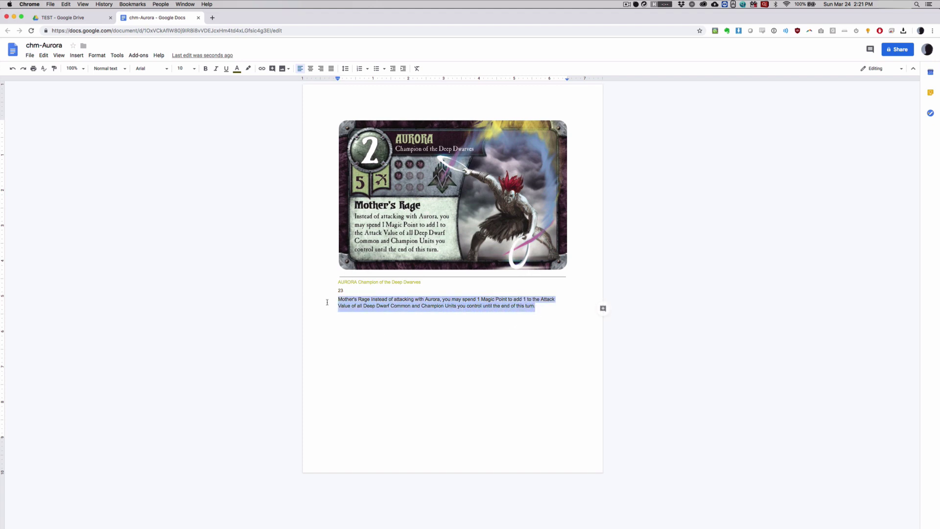
{"action": "left_click", "coordinate": [373, 359]}
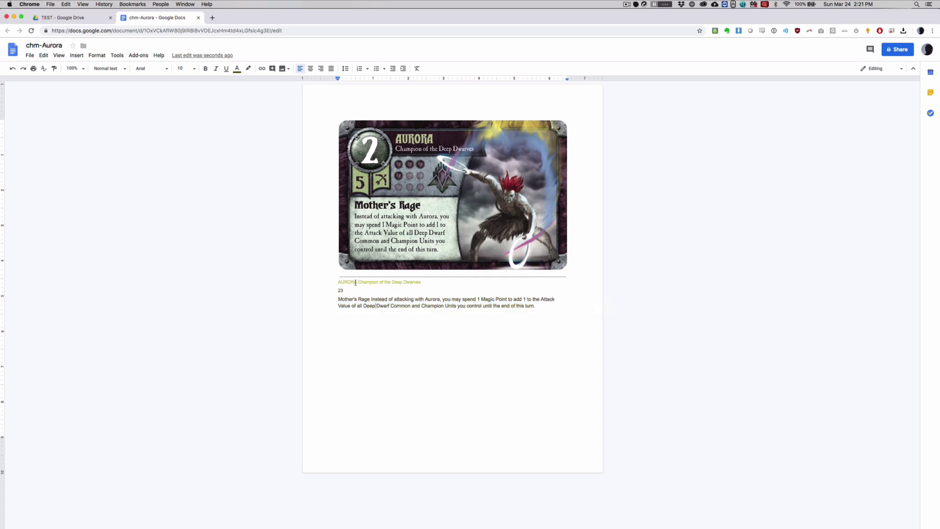
{"action": "left_click_drag", "start_coordinate": [357, 282], "coordinate": [316, 282]}
{"action": "left_click", "coordinate": [379, 341]}
{"action": "key", "text": "super+Tab"}
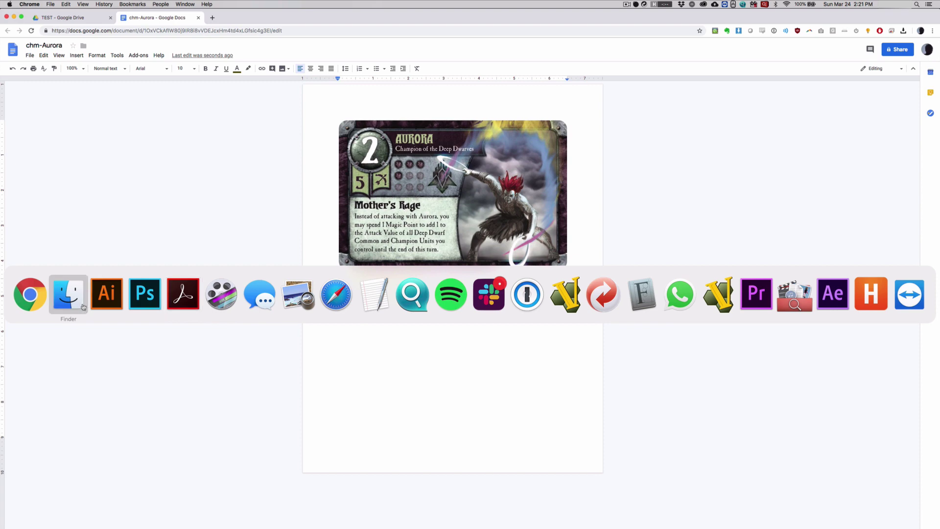
{"action": "key", "text": "Escape"}
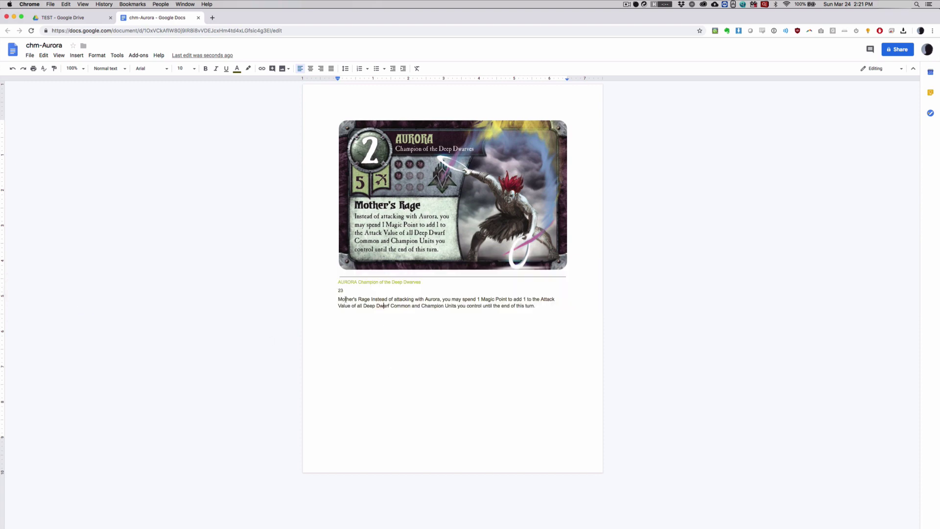
Move the ability description onto its own line below Mother's Rage, and select that heading text.
{"action": "left_click_drag", "start_coordinate": [348, 299], "coordinate": [546, 304]}
{"action": "left_click", "coordinate": [466, 305]}
{"action": "key", "text": "Return"}
{"action": "left_click_drag", "start_coordinate": [371, 299], "coordinate": [320, 301]}
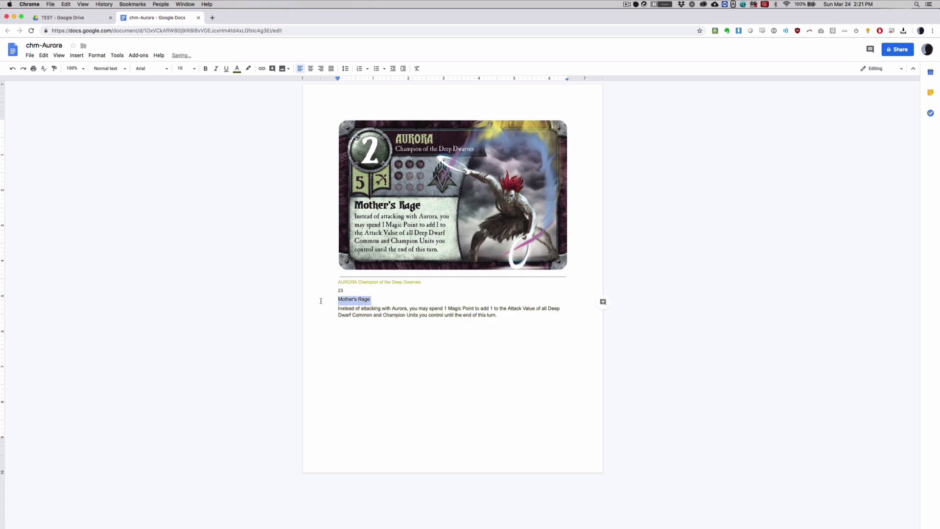
Switch to Illustrator, highlight characters of the MOTHER'S RAGE heading in the Aurora column, and leave text editing.
{"action": "key", "text": "super+Tab"}
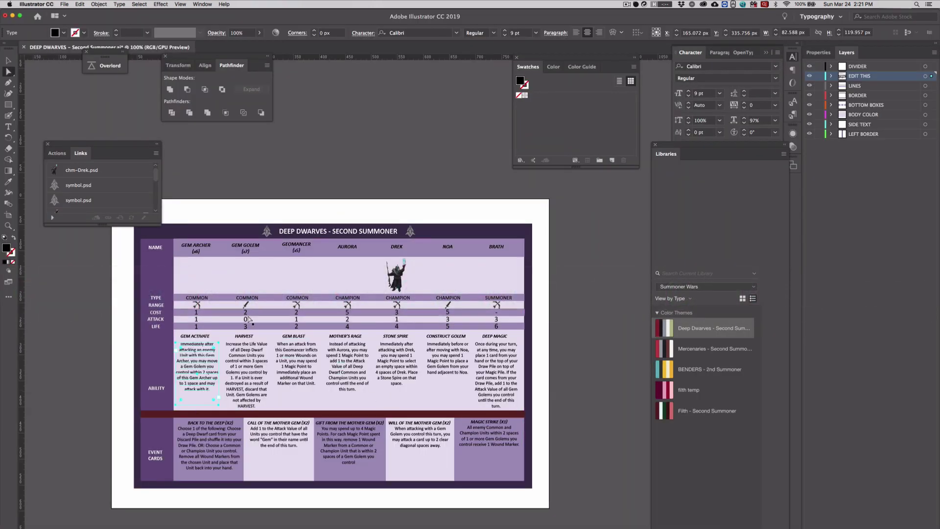
{"action": "key", "text": "t"}
{"action": "left_click", "coordinate": [356, 335]}
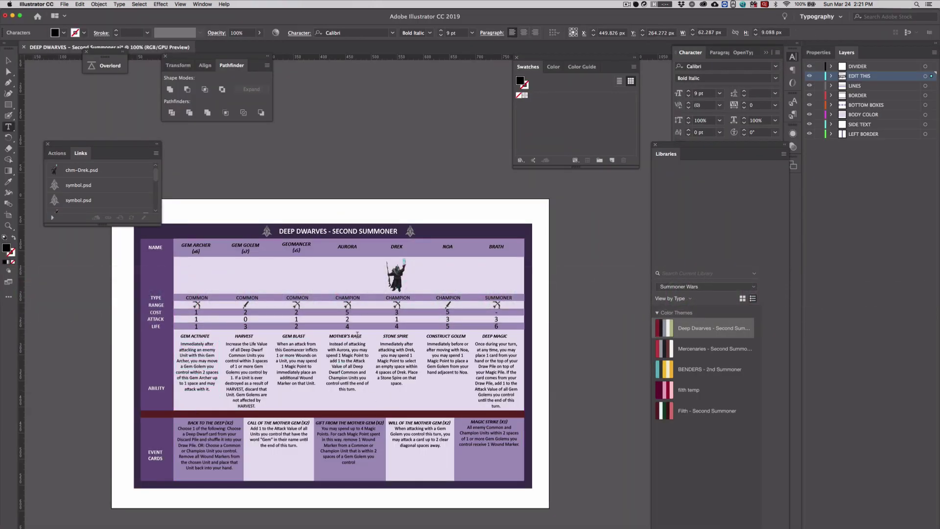
{"action": "key", "text": "shift+Left"}
{"action": "key", "text": "shift+Left"}
{"action": "key", "text": "shift+Left"}
{"action": "key", "text": "shift+Left"}
{"action": "key", "text": "shift+Left"}
{"action": "key", "text": "shift+Left"}
{"action": "key", "text": "shift+Left"}
{"action": "key", "text": "shift+Left"}
{"action": "key", "text": "shift+Left"}
{"action": "key", "text": "shift+Left"}
{"action": "key", "text": "shift+Left"}
{"action": "key", "text": "Escape"}
{"action": "left_click", "coordinate": [304, 161]}
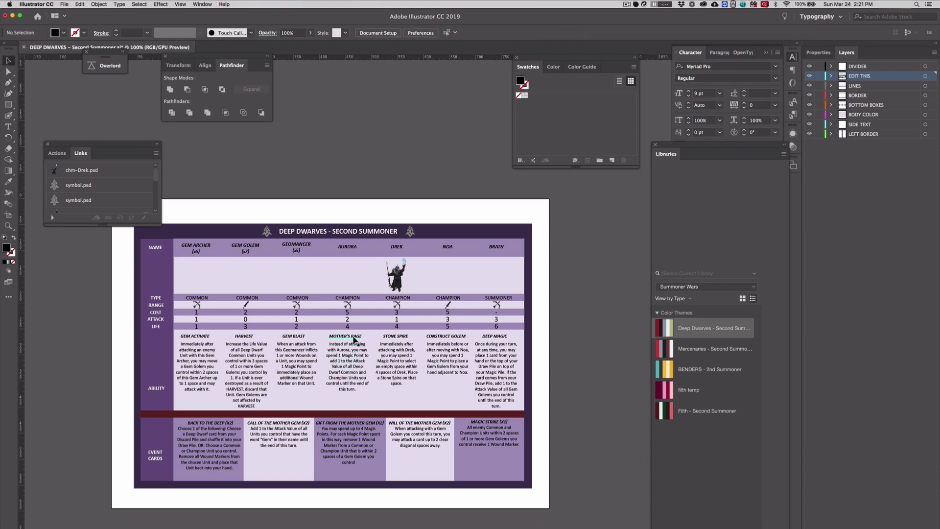
Nudge the MOTHER'S RAGE heading two increments to the right and deselect it.
{"action": "left_click", "coordinate": [355, 336]}
{"action": "key", "text": "Right"}
{"action": "key", "text": "Right"}
{"action": "left_click", "coordinate": [405, 176]}
Return to the Drive TEST folder in Chrome and check the open-with options for chm-Drek.jpg and com-GemArcher.jpg selected together.
{"action": "key", "text": "super+Tab"}
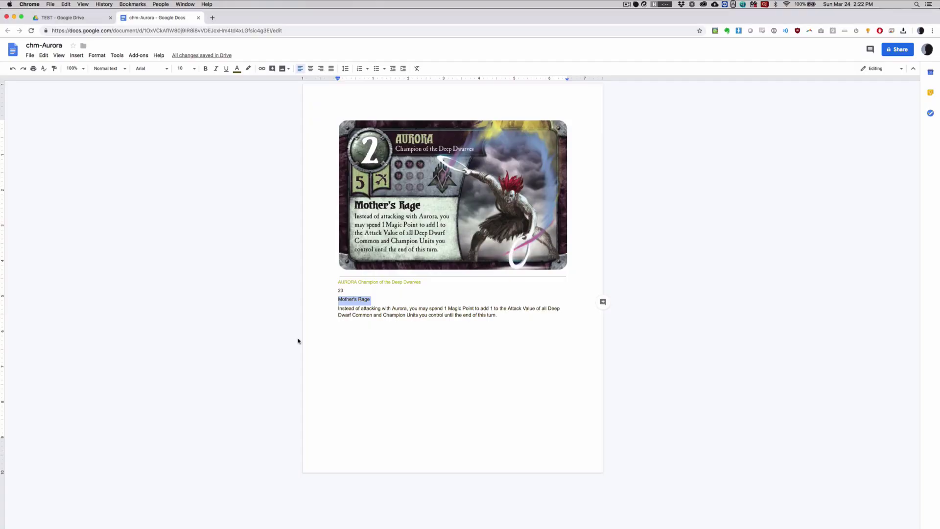
{"action": "left_click", "coordinate": [376, 373]}
{"action": "left_click", "coordinate": [80, 18]}
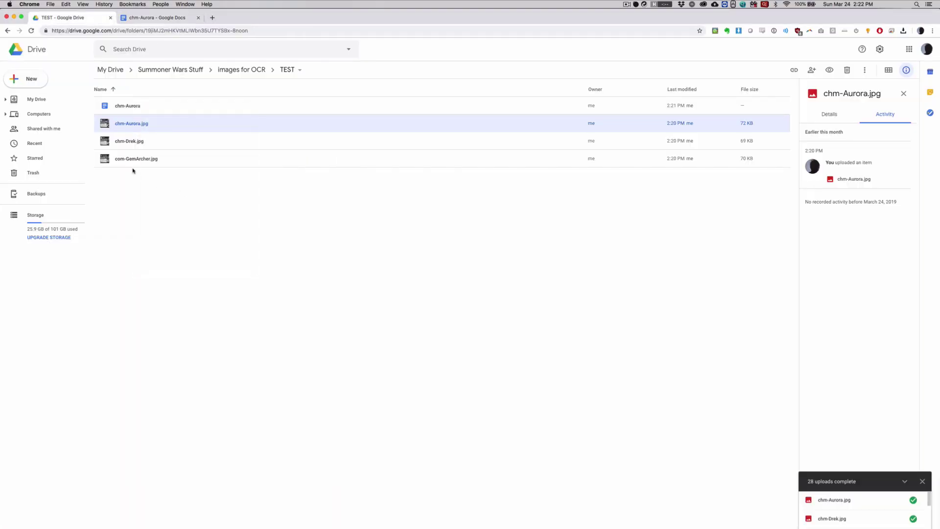
{"action": "left_click_drag", "start_coordinate": [149, 201], "coordinate": [125, 141]}
{"action": "right_click", "coordinate": [125, 141]}
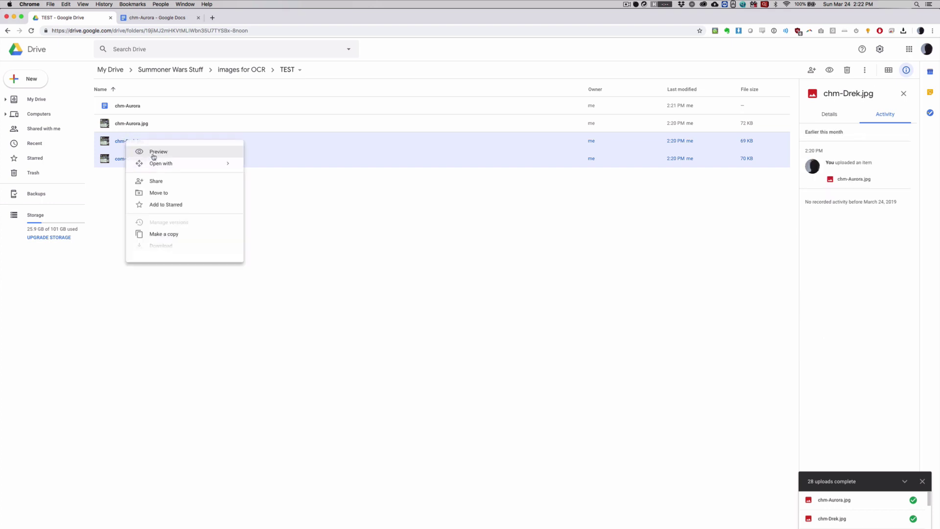
{"action": "mouse_move", "coordinate": [173, 165]}
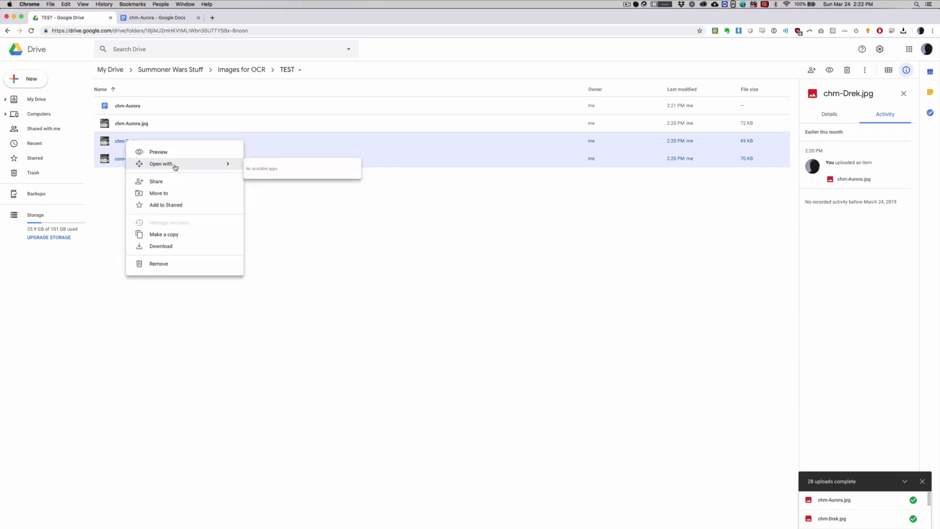
{"action": "left_click", "coordinate": [304, 206]}
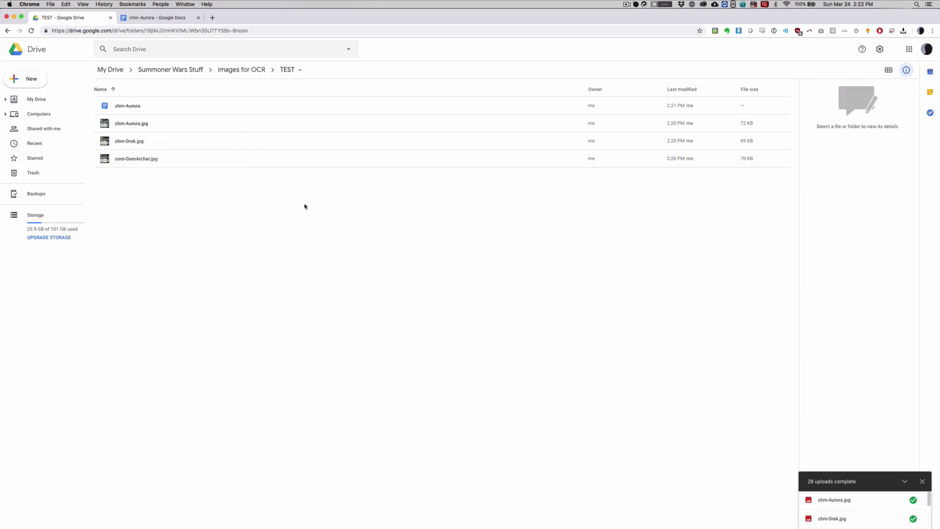
{"action": "left_click", "coordinate": [139, 141]}
{"action": "left_click", "coordinate": [142, 157]}
{"action": "left_click", "coordinate": [186, 235]}
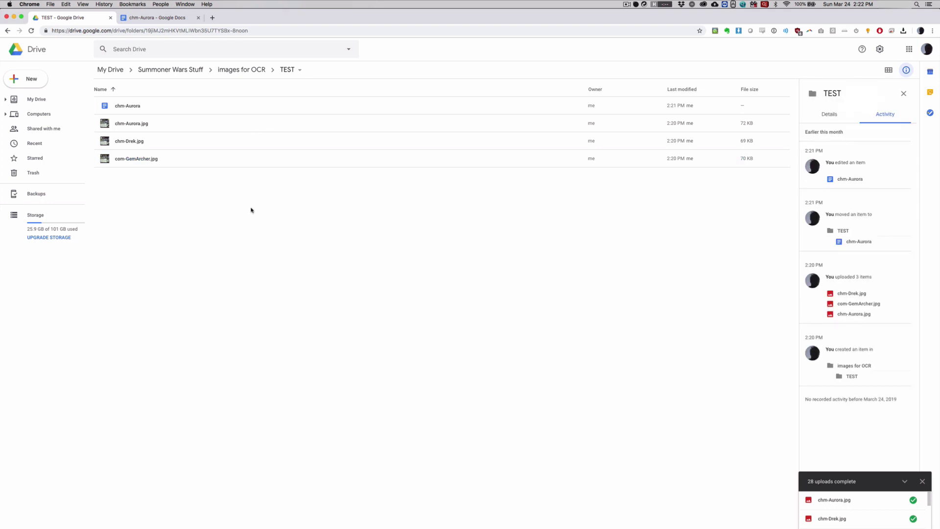
Remove the TEST folder from the images for OCR folder in Drive.
{"action": "left_click", "coordinate": [241, 69]}
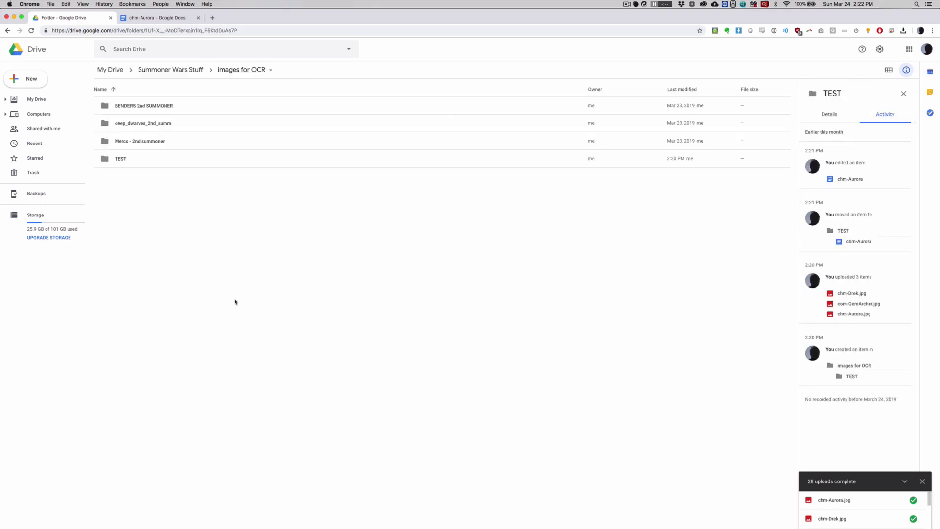
{"action": "right_click", "coordinate": [117, 157]}
{"action": "left_click", "coordinate": [155, 293]}
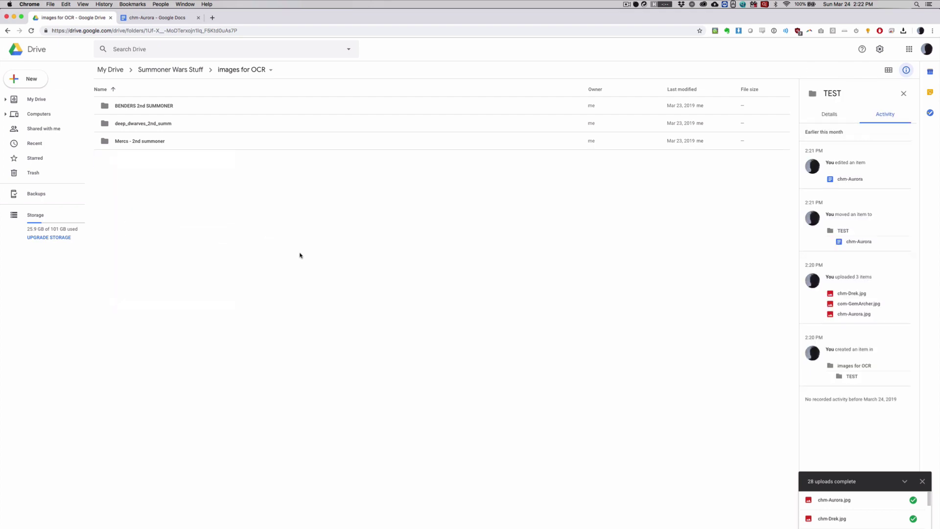
Switch back to Illustrator and select the dark red divider bar between the ability and event cards rows.
{"action": "key", "text": "super+Tab"}
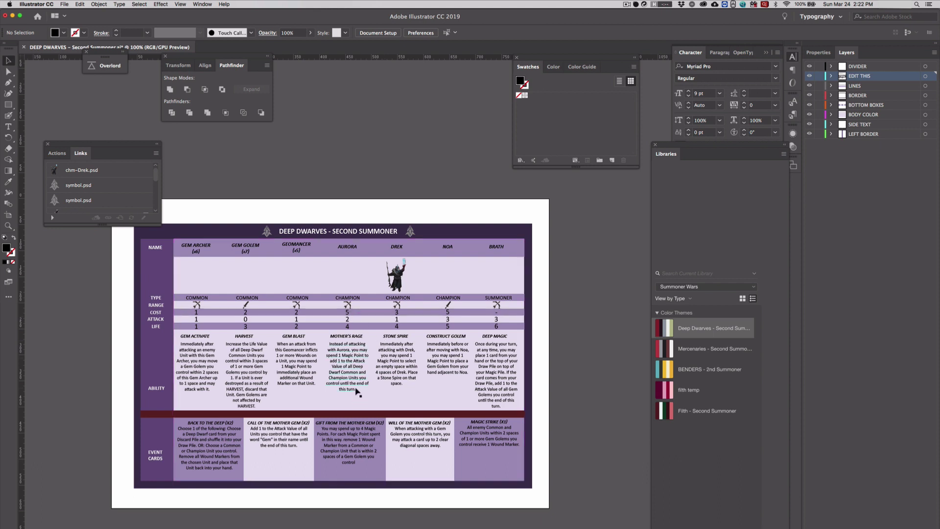
{"action": "scroll", "coordinate": [357, 391], "scroll_direction": "left", "scroll_amount": 3}
{"action": "scroll", "coordinate": [357, 391], "scroll_direction": "down", "scroll_amount": 2}
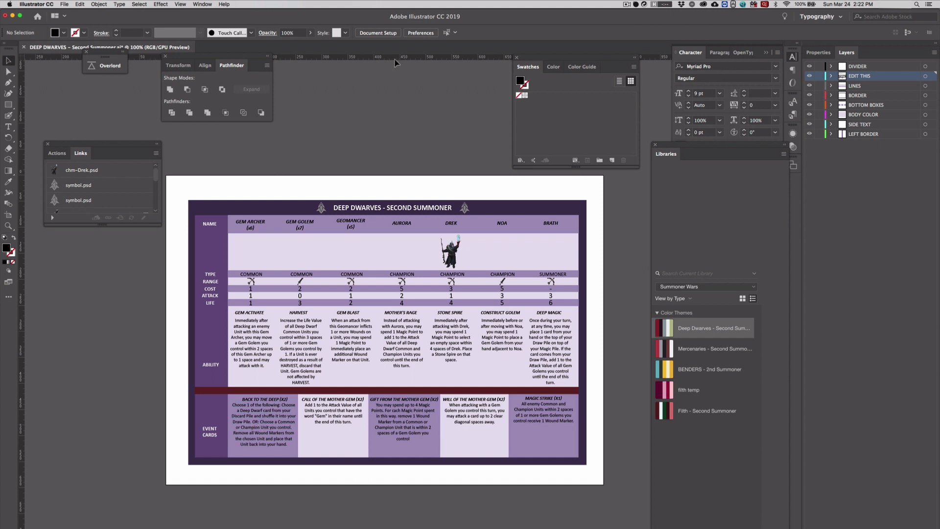
{"action": "key", "text": "super+Tab"}
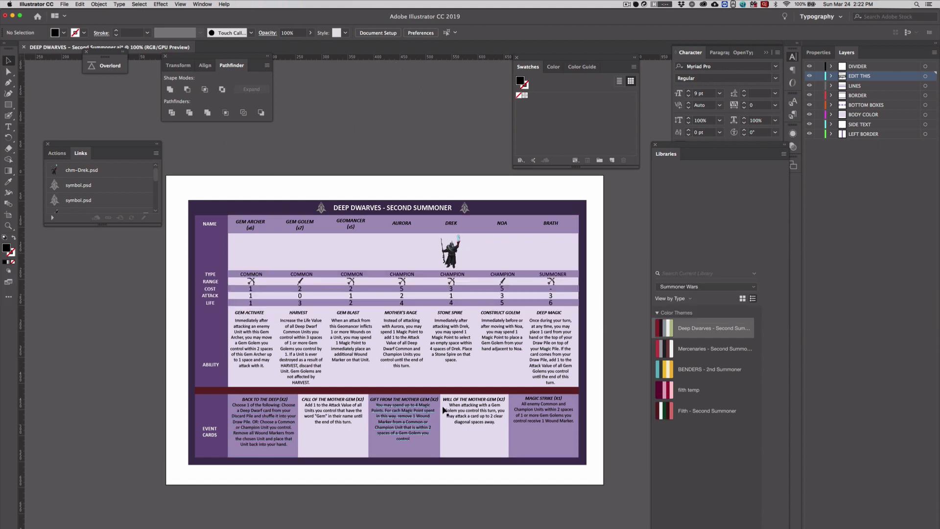
{"action": "left_click", "coordinate": [446, 391]}
{"action": "left_click", "coordinate": [446, 391]}
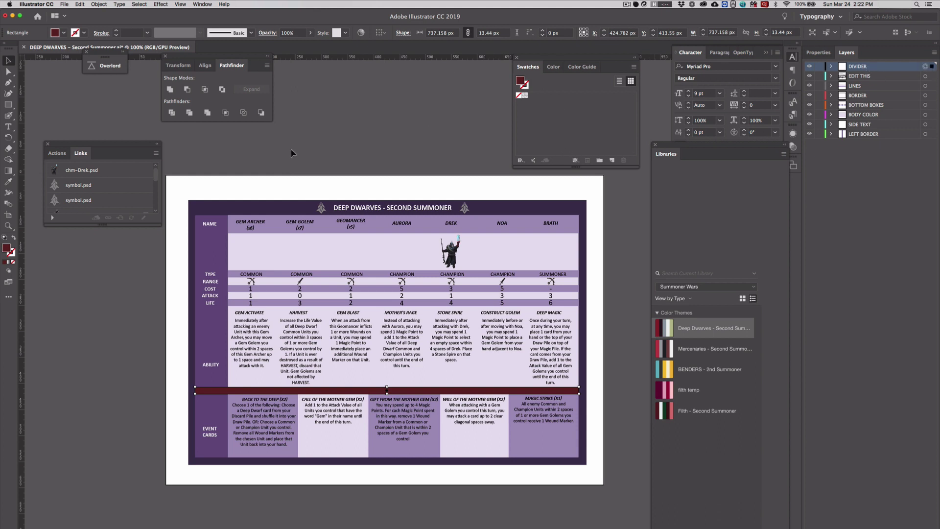
Recolour the selected divider bar with the purple sampled from the left border column and save the document.
{"action": "left_click", "coordinate": [9, 182]}
{"action": "left_click", "coordinate": [205, 309]}
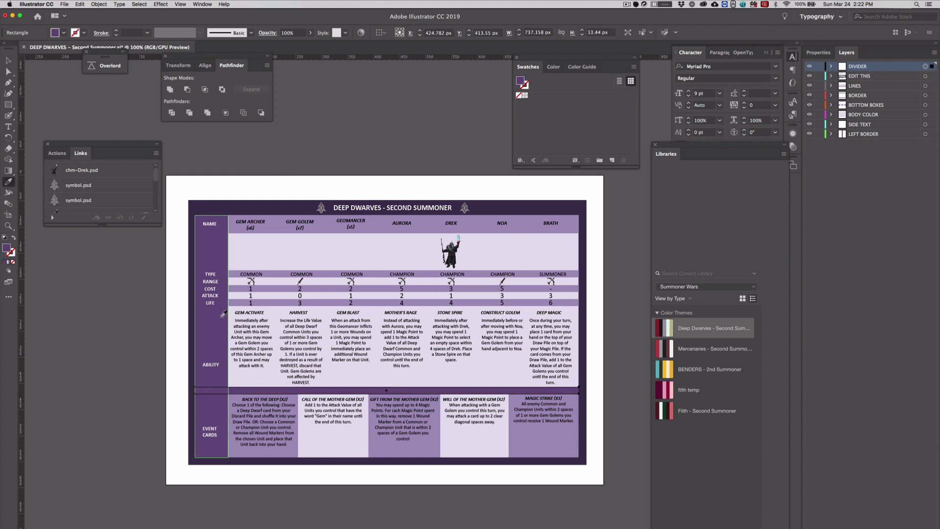
{"action": "key", "text": "v"}
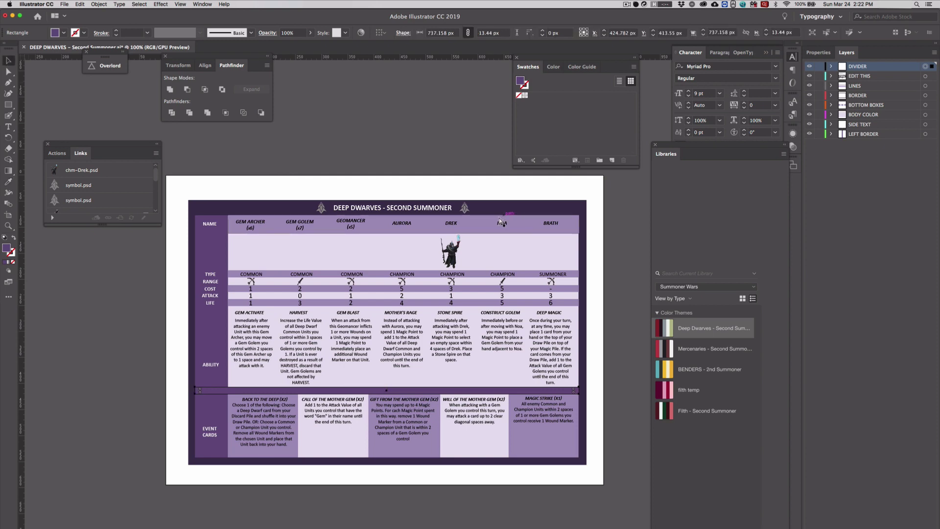
{"action": "key", "text": "ctrl+s"}
Select the background boxes behind the Back to the Deep, Call of the Mother Gem and Gift from the Mother Gem event cards together.
{"action": "key", "text": "super+equal"}
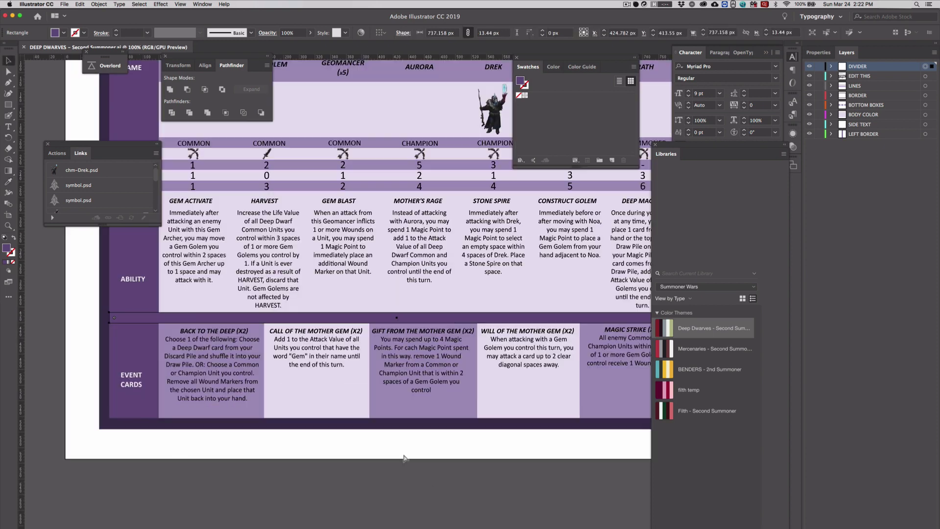
{"action": "left_click", "coordinate": [412, 374]}
{"action": "left_click_drag", "start_coordinate": [417, 238], "coordinate": [388, 294]}
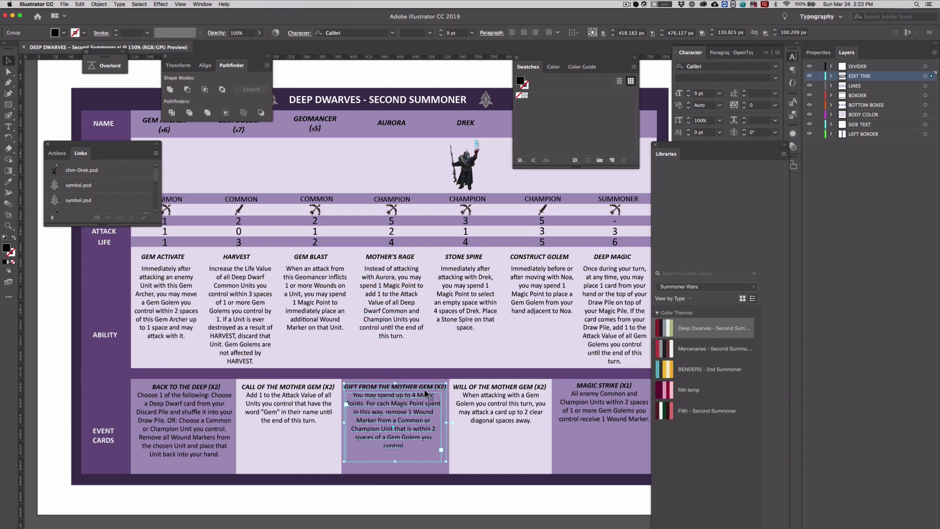
{"action": "key", "text": "super+minus"}
{"action": "key", "text": "super+equal"}
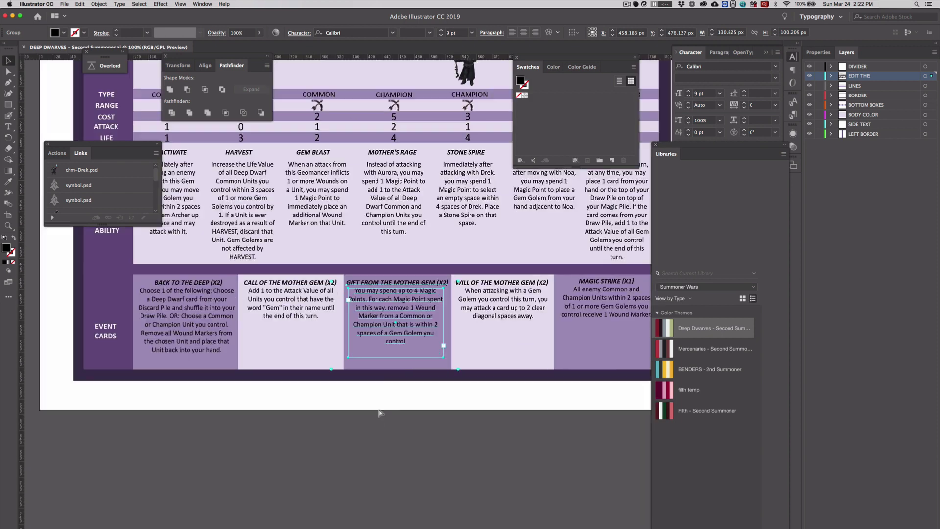
{"action": "left_click", "coordinate": [318, 362]}
{"action": "left_click", "coordinate": [381, 360], "text": "shift"}
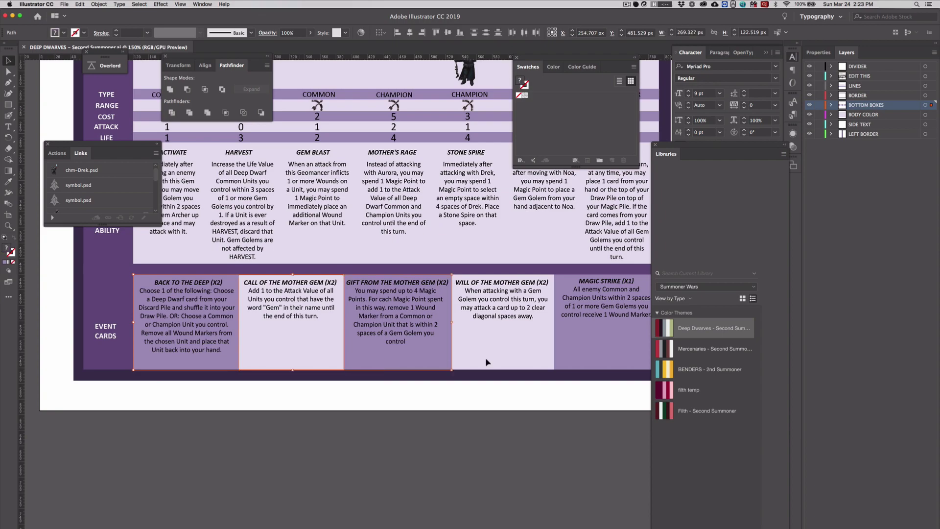